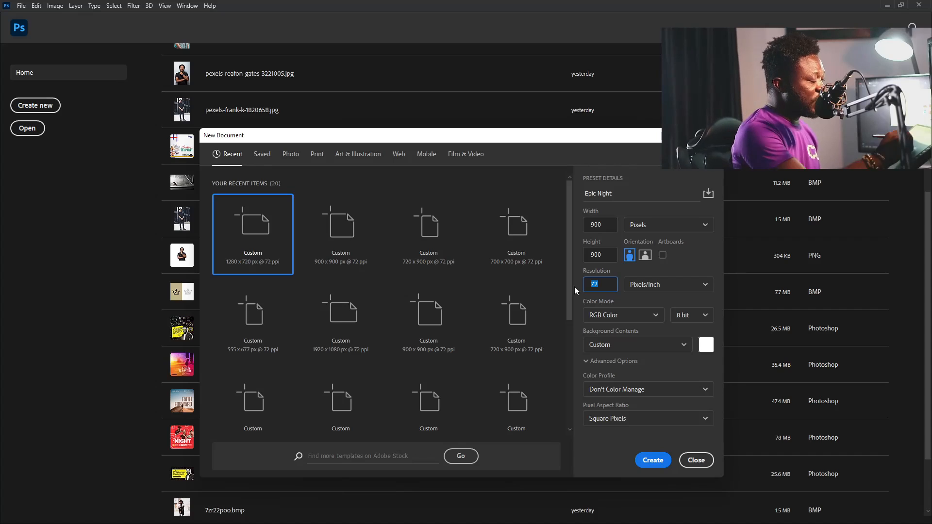
# Step: Create the 900 × 900 px Epic Night document at 72 ppi and place the red BG texture, scaled to about 126% to fill the canvas
pyautogui.click(652, 460)
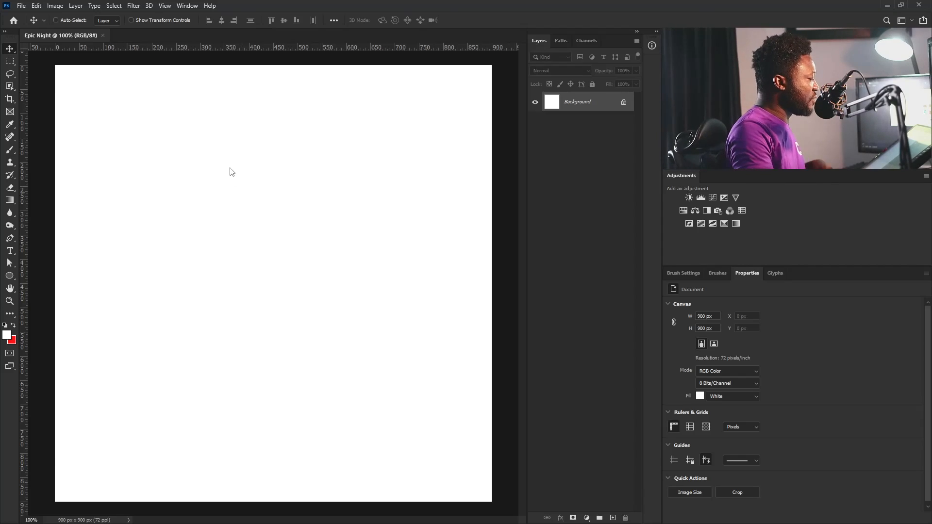
pyautogui.moveTo(229, 171); pyautogui.dragTo(229, 167)
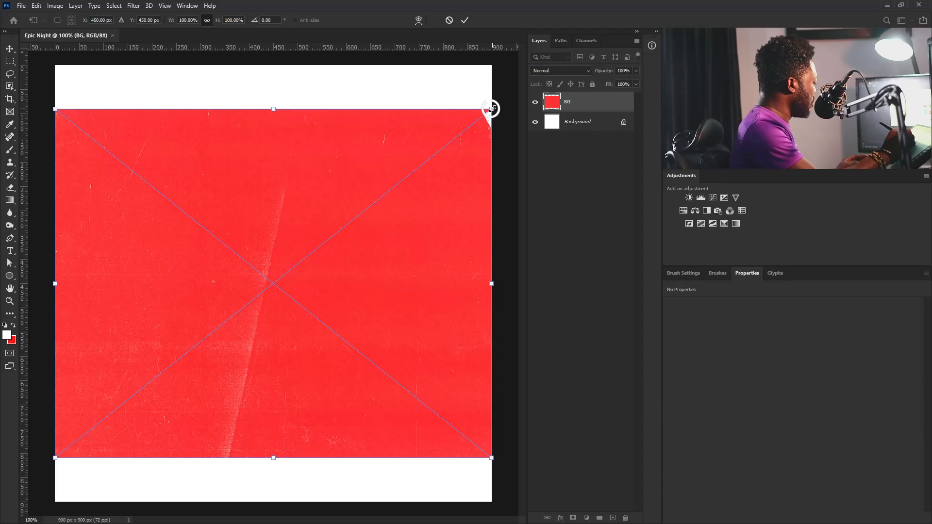
pyautogui.moveTo(491, 109); pyautogui.dragTo(547, 64)
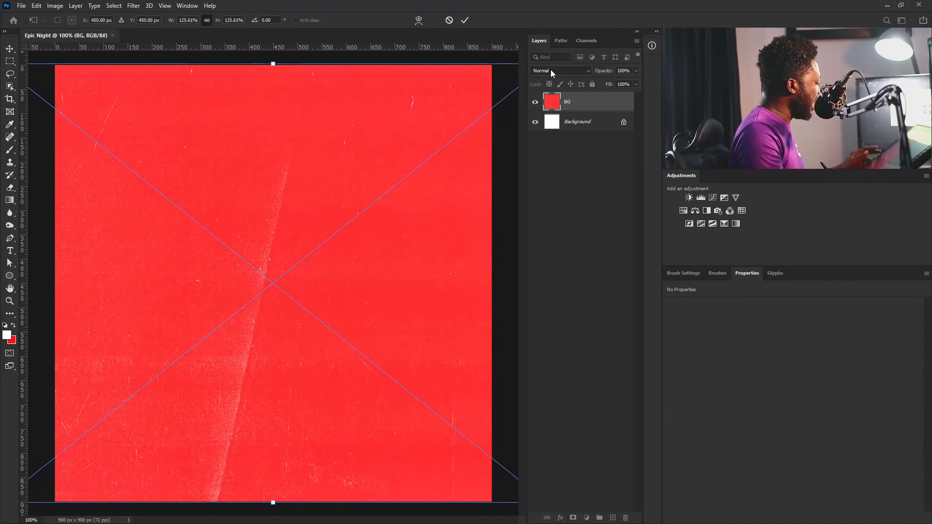
pyautogui.press('Return')
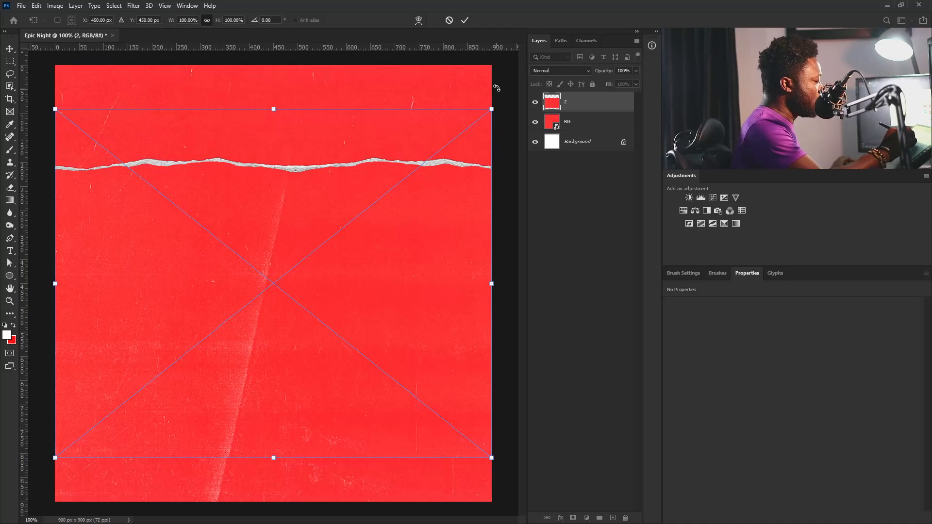
# Step: Rotate the placed torn-paper image 2 to about 138° and move it over the canvas's upper-left corner so the tear runs diagonally
pyautogui.moveTo(496, 88); pyautogui.dragTo(233, 459)
pyautogui.moveTo(319, 300); pyautogui.dragTo(212, 190)
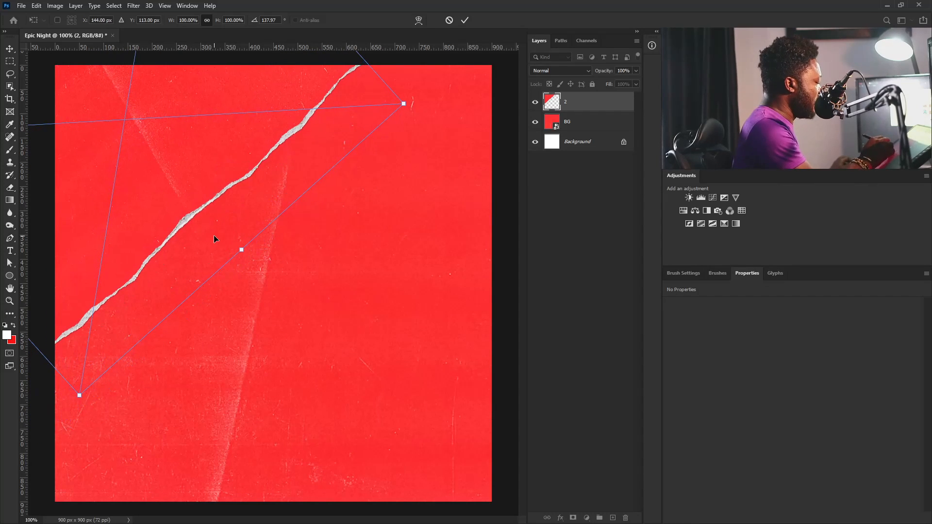
pyautogui.press('Return')
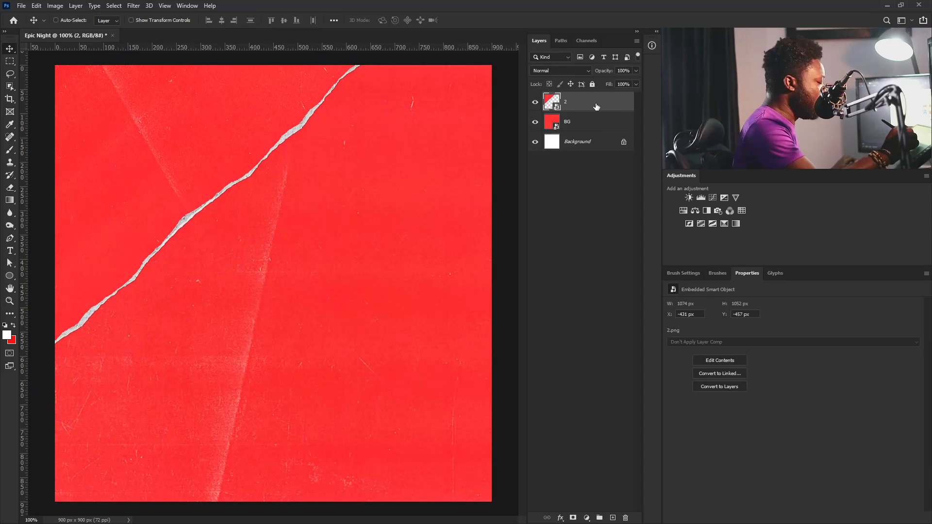
# Step: Duplicate layer 2 and rotate and shift the copy so its tear drops almost vertically onto the diagonal tear near the canvas's upper-left corner
pyautogui.moveTo(597, 106); pyautogui.dragTo(613, 517)
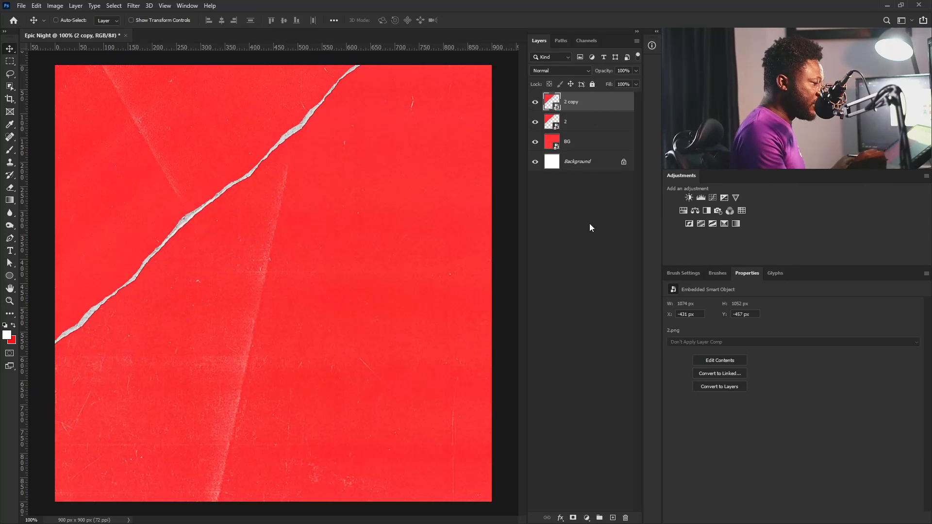
pyautogui.press('ctrl')
pyautogui.hotkey('ctrl', 't')
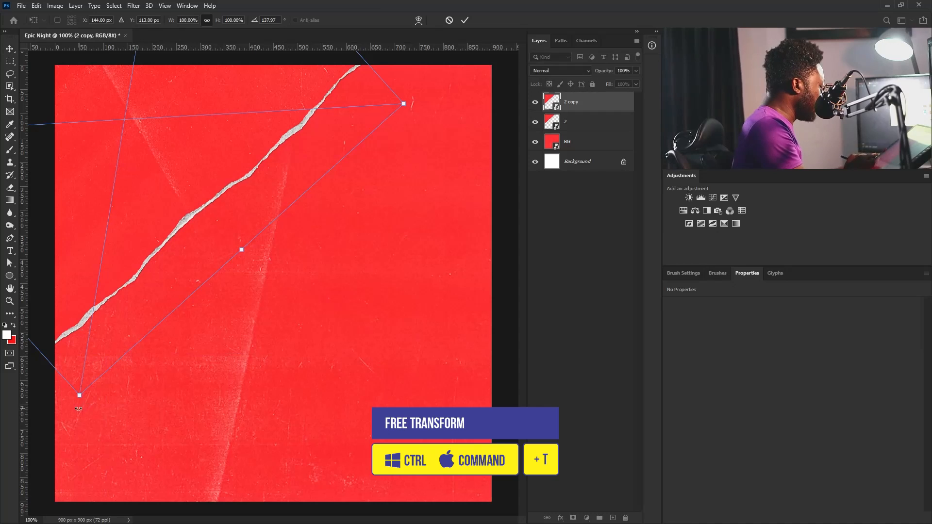
pyautogui.moveTo(78, 409); pyautogui.dragTo(313, 334)
pyautogui.moveTo(255, 233); pyautogui.dragTo(156, 234)
pyautogui.press('Return')
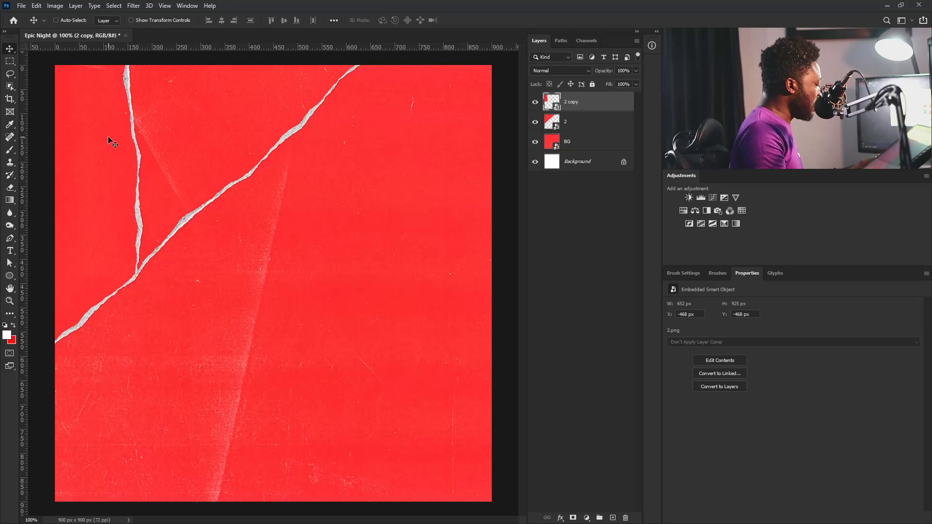
pyautogui.press('Down')
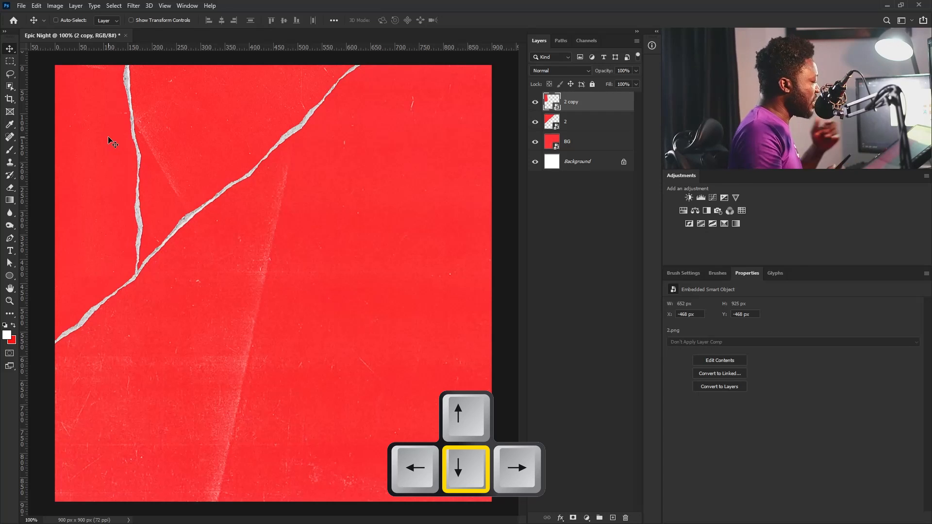
# Step: Duplicate layer 2 again and rotate and move the lower original so its steep tear emerges beneath the diagonal one, right of the canvas centre
pyautogui.click(582, 126)
pyautogui.moveTo(582, 127); pyautogui.dragTo(613, 518)
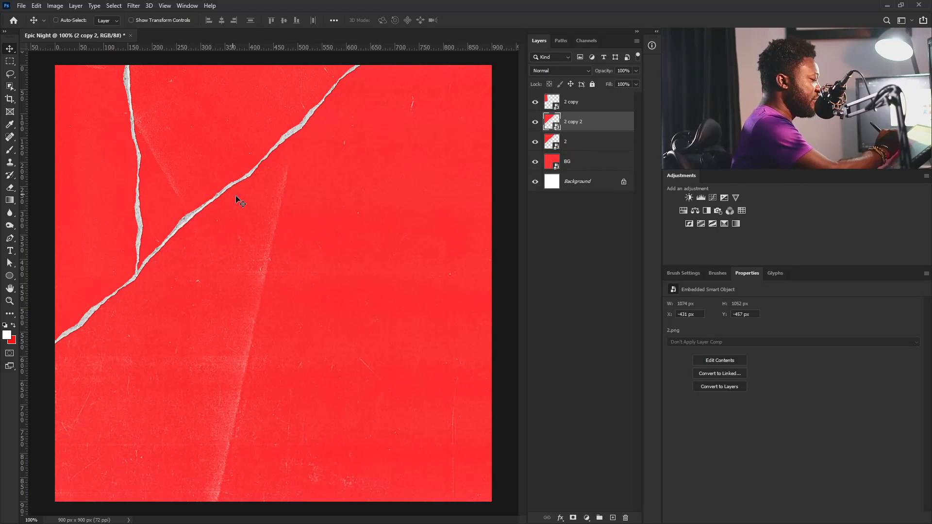
pyautogui.click(593, 147)
pyautogui.moveTo(178, 222); pyautogui.dragTo(291, 286)
pyautogui.hotkey('ctrl', 't')
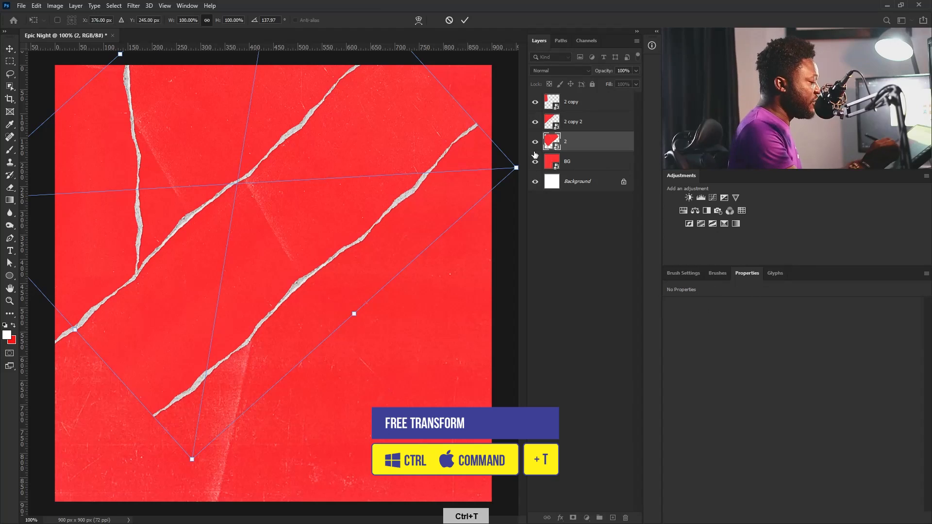
pyautogui.moveTo(503, 201); pyautogui.dragTo(477, 92)
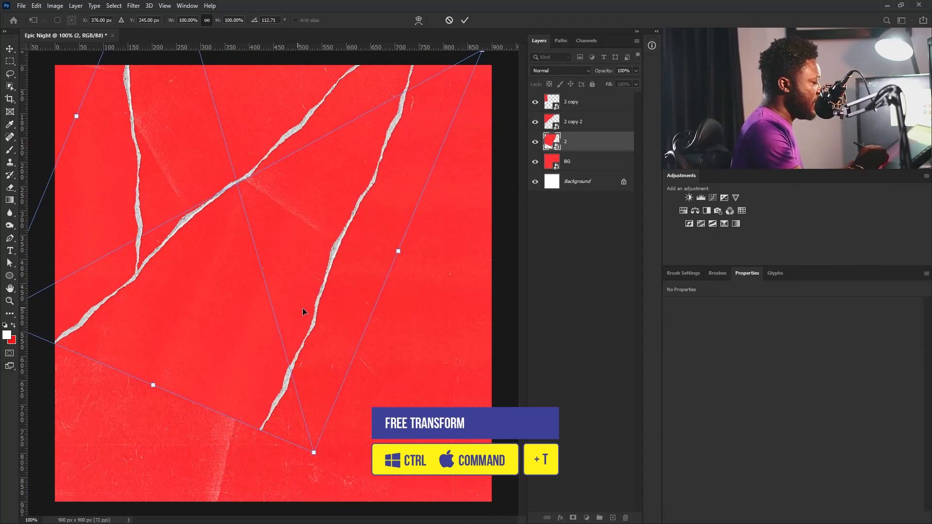
pyautogui.moveTo(318, 315); pyautogui.dragTo(332, 317)
pyautogui.moveTo(434, 316); pyautogui.dragTo(447, 296)
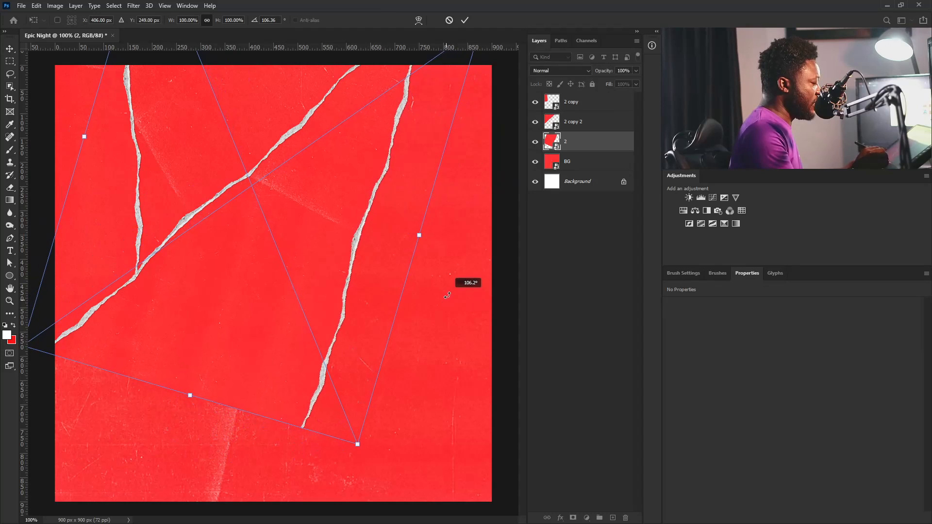
pyautogui.moveTo(362, 232); pyautogui.dragTo(339, 282)
pyautogui.press('Return')
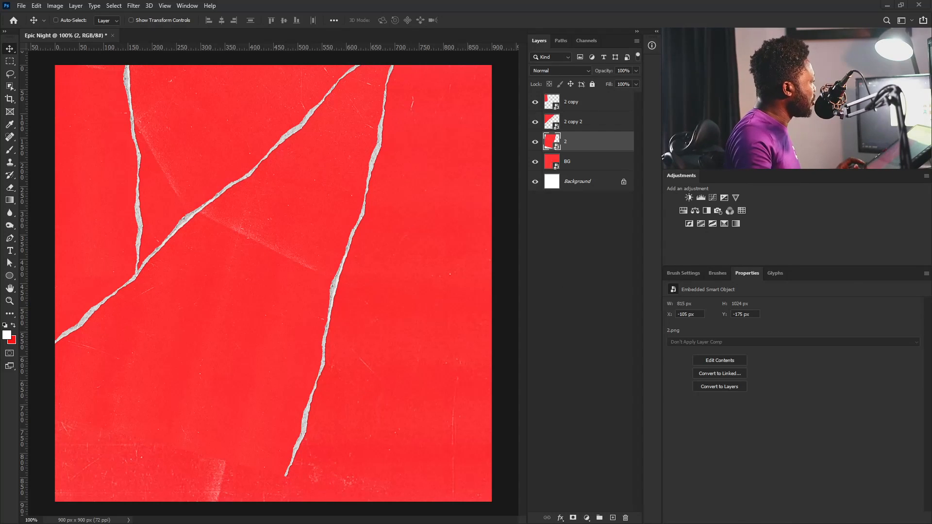
# Step: Place torn-paper image 1 above layer 2 at about 97% scale, tilting its tear across the canvas from the diagonal tear to the right edge
pyautogui.moveTo(304, 50); pyautogui.dragTo(305, 68)
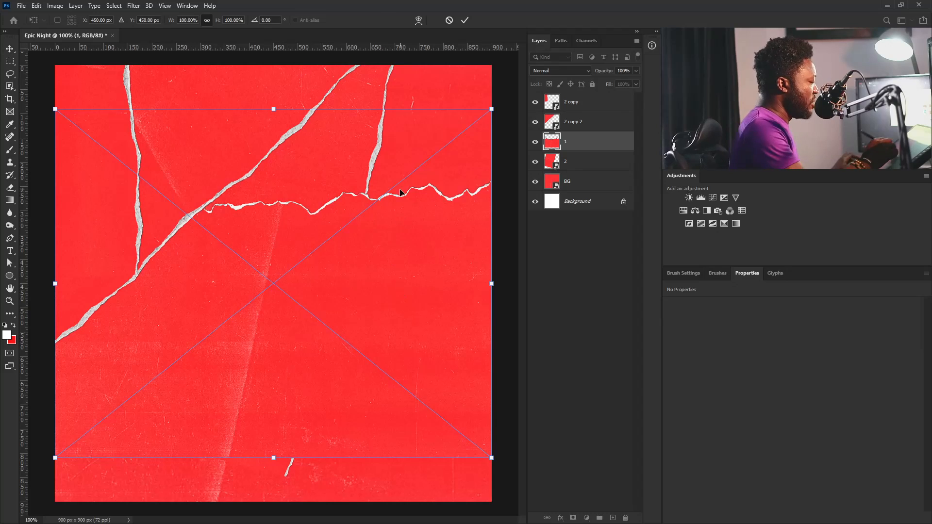
pyautogui.moveTo(415, 191); pyautogui.dragTo(398, 261)
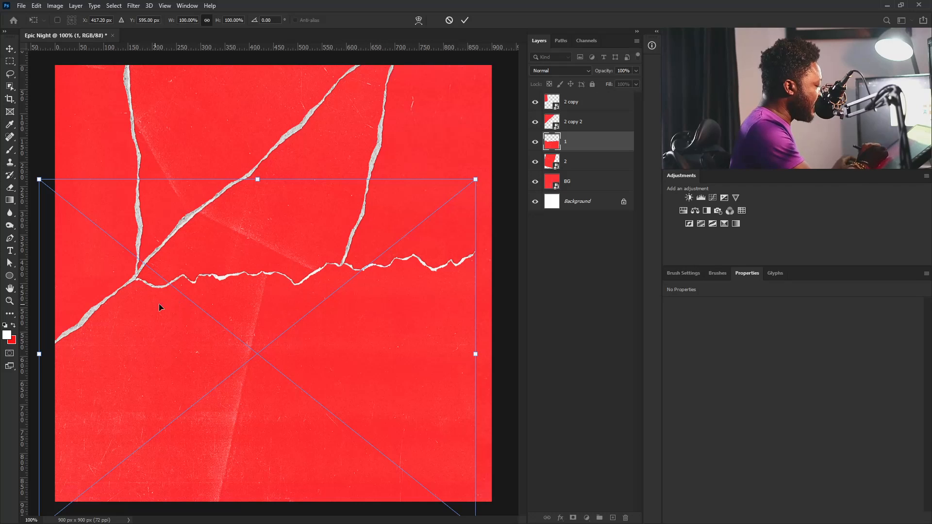
pyautogui.moveTo(159, 304); pyautogui.dragTo(172, 301)
pyautogui.moveTo(340, 306); pyautogui.dragTo(395, 304)
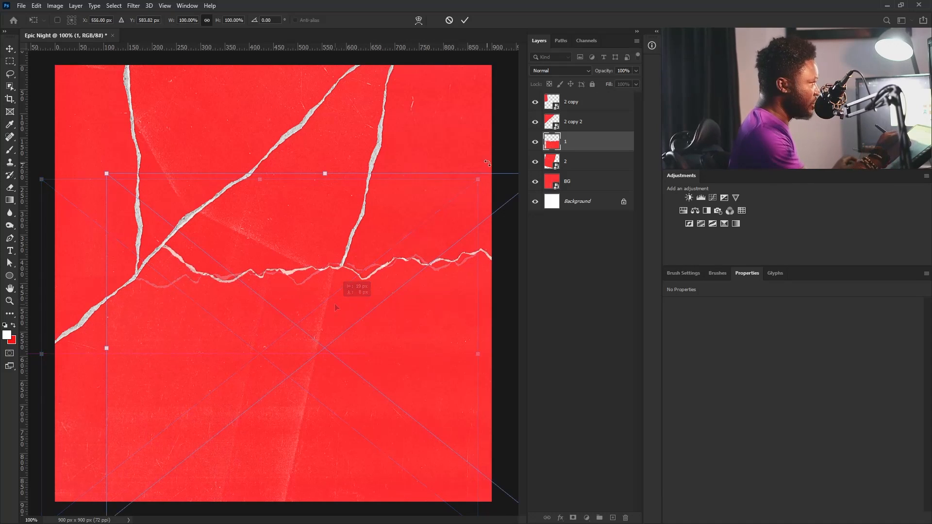
pyautogui.moveTo(486, 167); pyautogui.dragTo(501, 204)
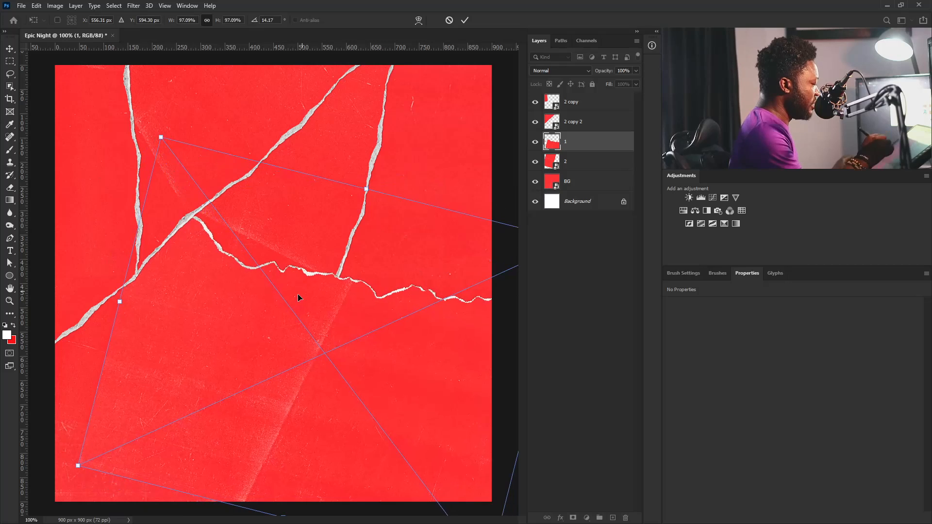
pyautogui.moveTo(299, 294); pyautogui.dragTo(304, 313)
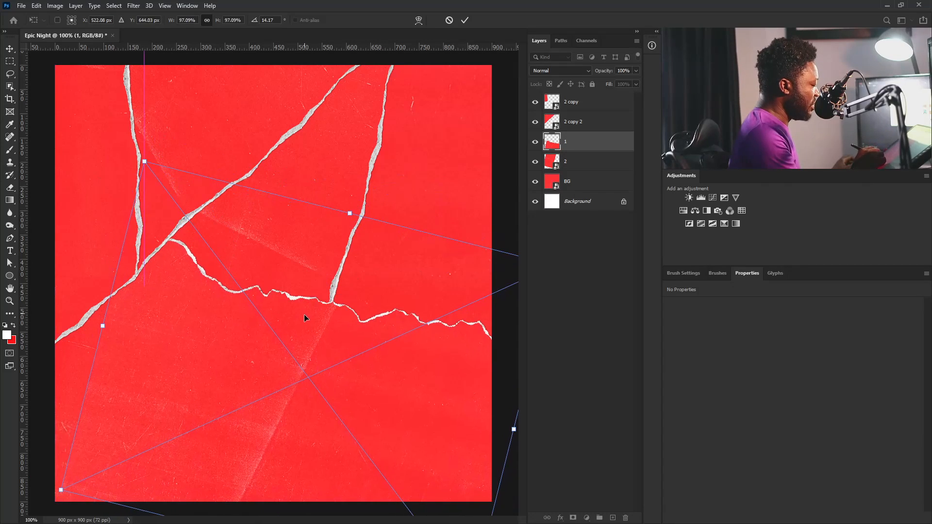
pyautogui.moveTo(379, 343); pyautogui.dragTo(380, 347)
pyautogui.press('Return')
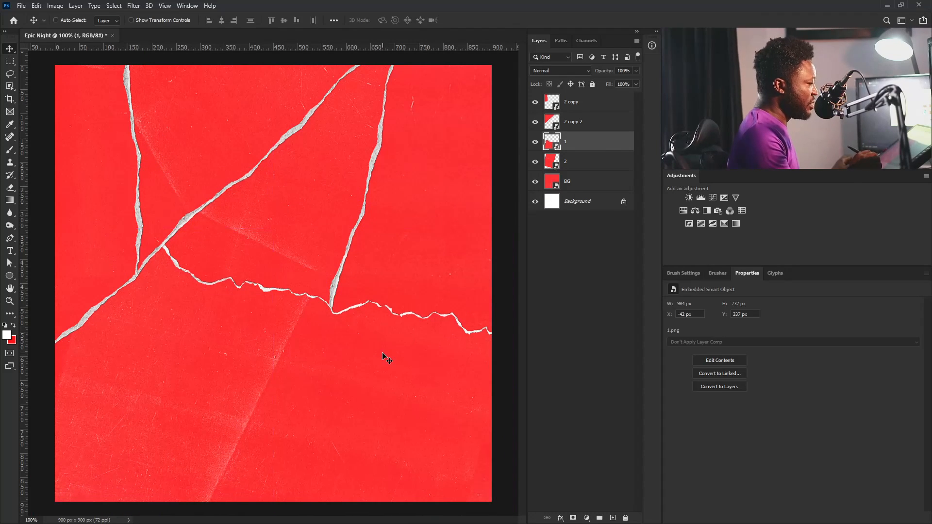
# Step: Duplicate layer 1, rotate the copy to about -15.7°, and move it so its tear continues rightward from the base of the steep tear
pyautogui.moveTo(590, 147); pyautogui.dragTo(612, 517)
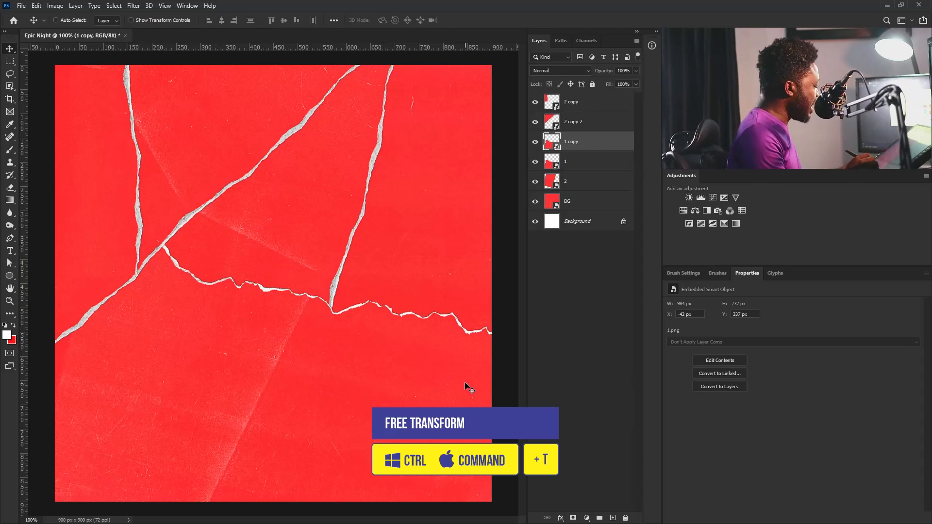
pyautogui.hotkey('ctrl', 't')
pyautogui.moveTo(417, 148); pyautogui.dragTo(332, 199)
pyautogui.moveTo(359, 367); pyautogui.dragTo(397, 365)
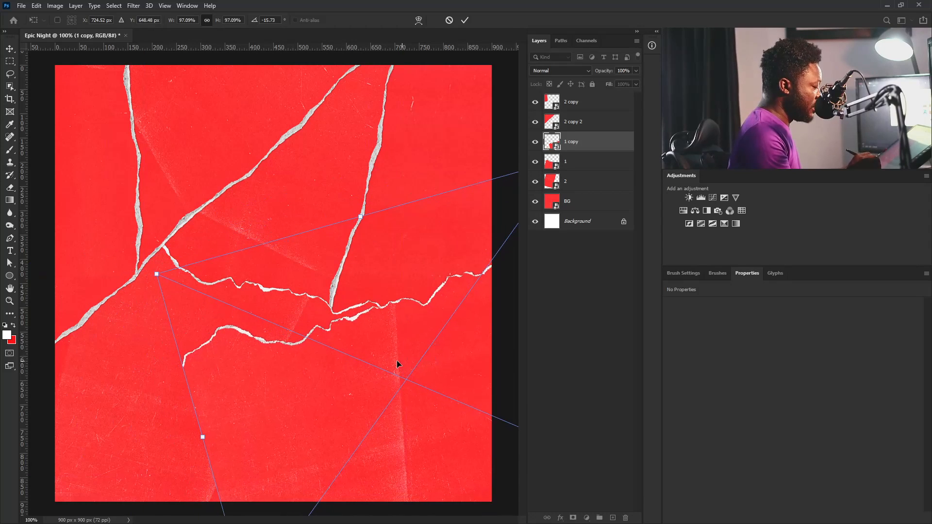
pyautogui.moveTo(229, 372); pyautogui.dragTo(394, 318)
pyautogui.press('Return')
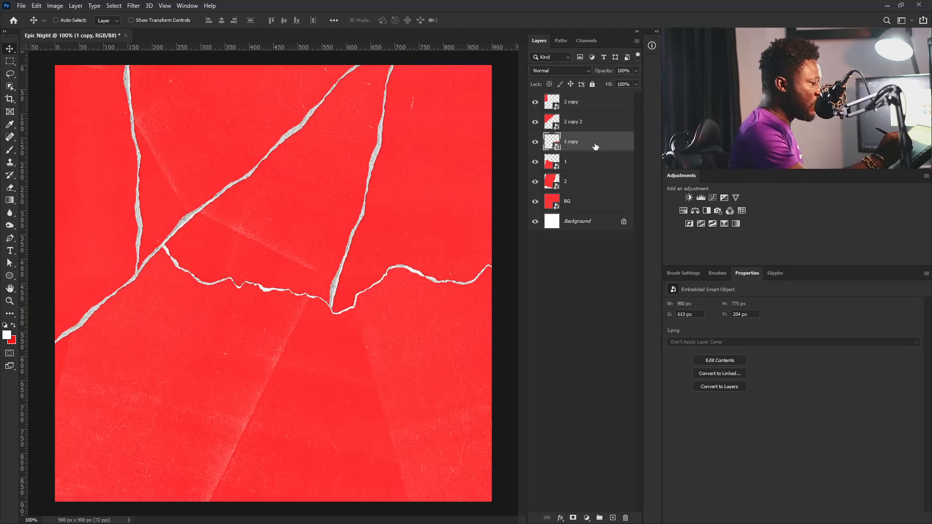
# Step: Duplicate 1 copy, raise the duplicate above all layers, and rotate and position it so its tear crosses the canvas's upper-right corner
pyautogui.moveTo(589, 155); pyautogui.dragTo(613, 518)
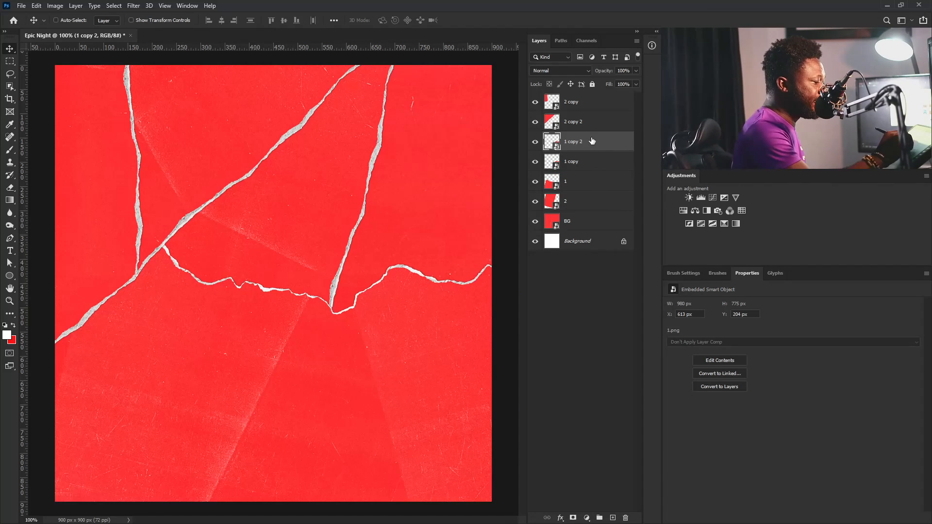
pyautogui.moveTo(593, 143); pyautogui.dragTo(585, 100)
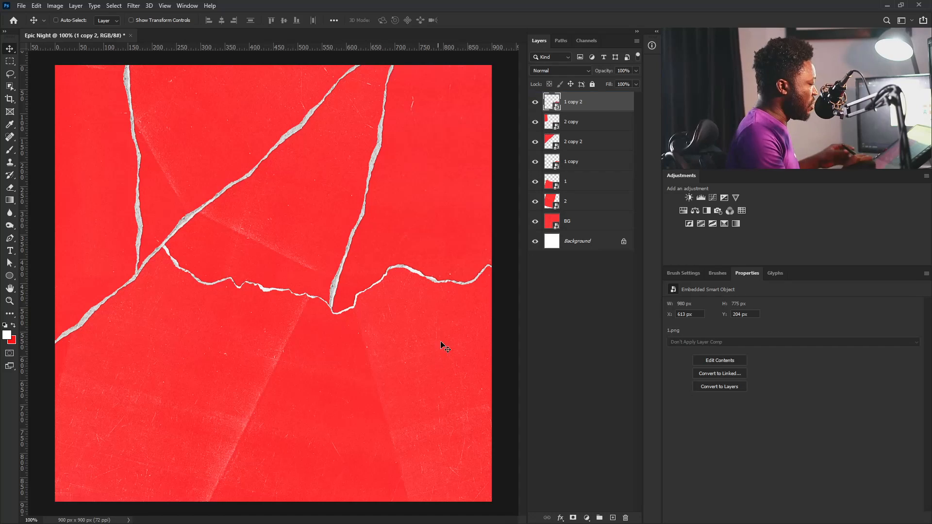
pyautogui.hotkey('ctrl', 't')
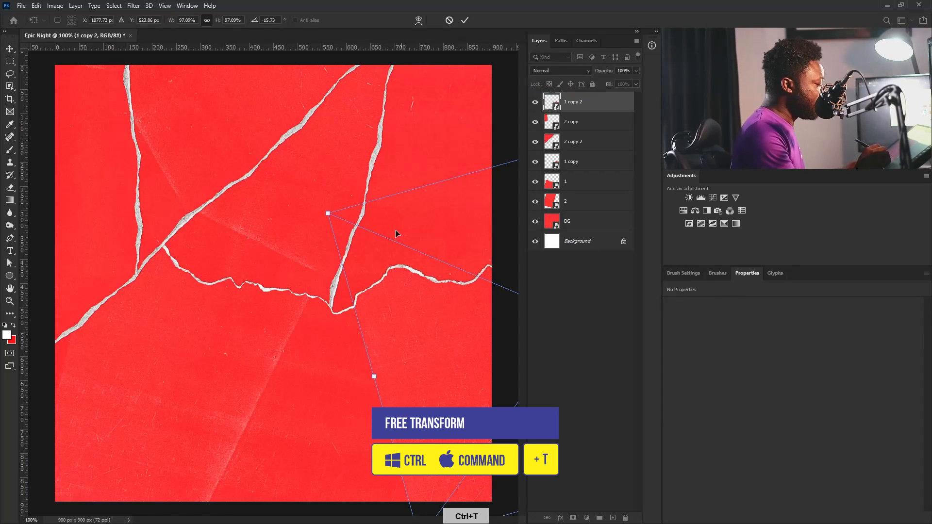
pyautogui.moveTo(296, 185); pyautogui.dragTo(600, 411)
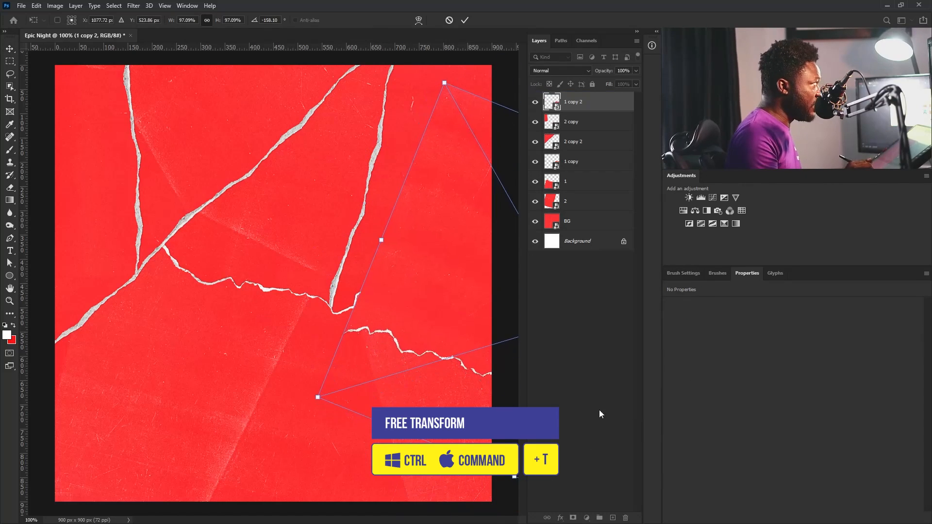
pyautogui.moveTo(406, 289); pyautogui.dragTo(368, 187)
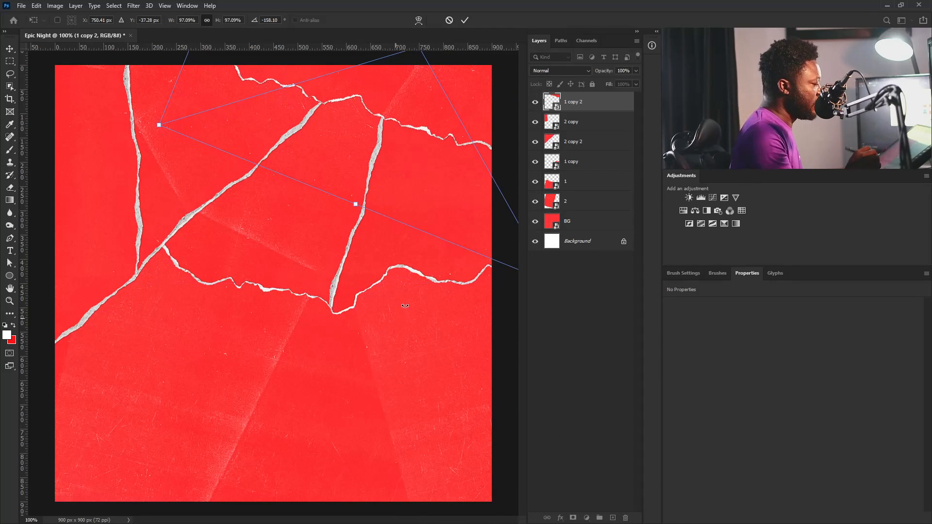
pyautogui.press('Return')
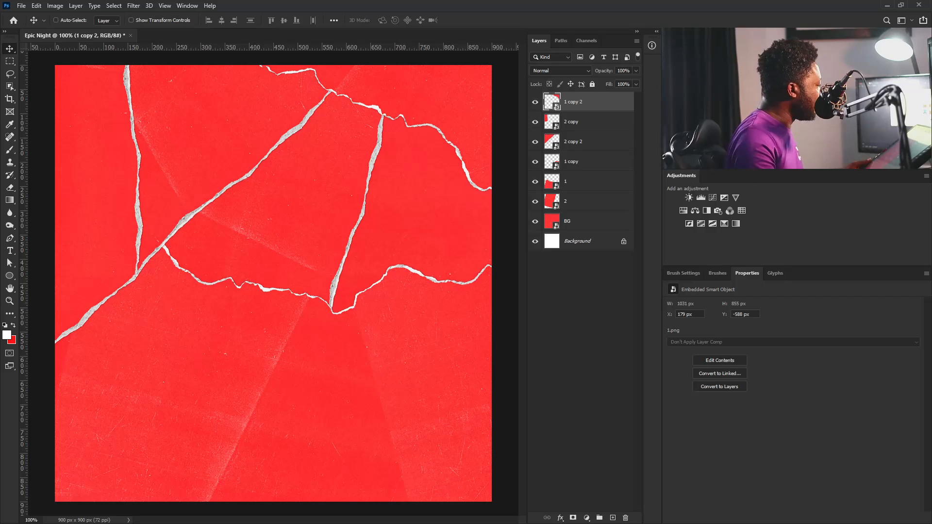
# Step: Place the Dude1 cutout at its original size and position it against the canvas's right edge
pyautogui.moveTo(931, 169); pyautogui.dragTo(409, 169)
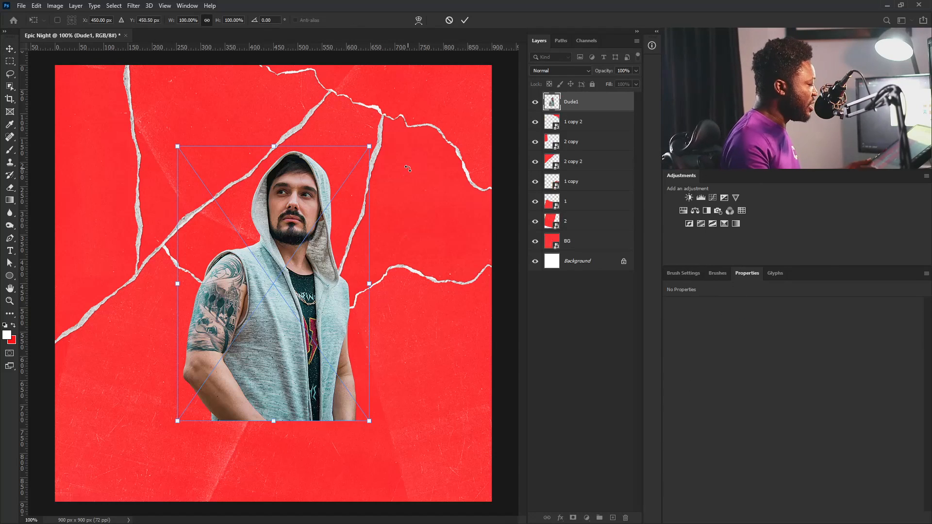
pyautogui.moveTo(300, 290); pyautogui.dragTo(441, 275)
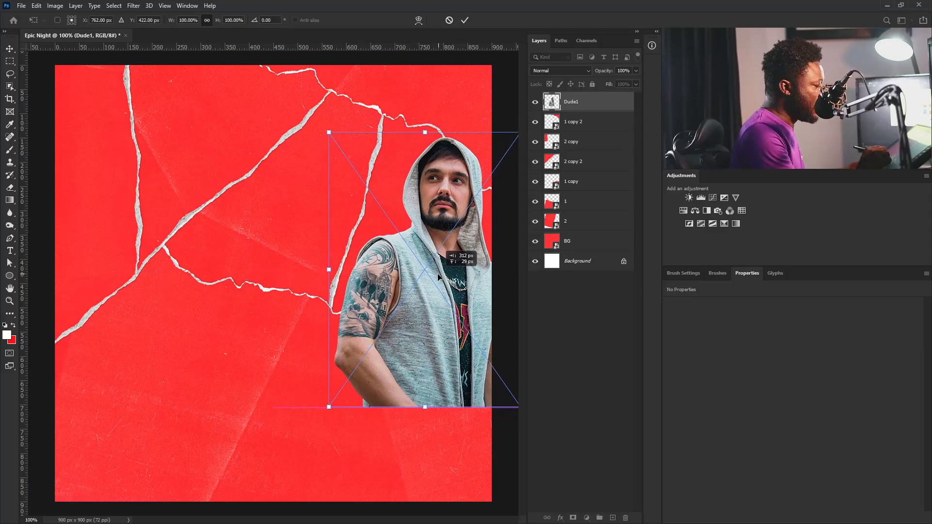
pyautogui.press('Return')
# Step: Move the Dude1 layer directly beneath layer 1 and adjust the man's position inside the torn opening on the right
pyautogui.moveTo(599, 100); pyautogui.dragTo(569, 211)
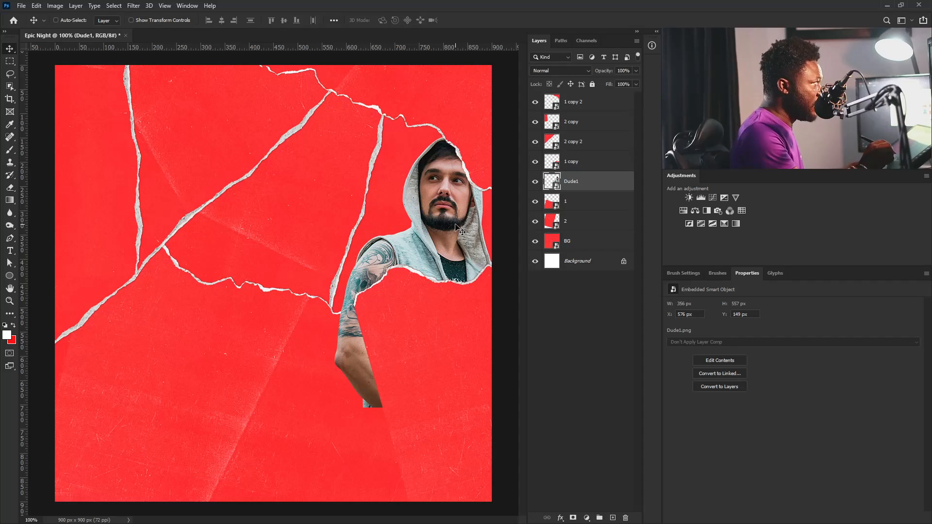
pyautogui.moveTo(455, 225)
pyautogui.mouseDown()
pyautogui.moveTo(447, 235)
pyautogui.moveTo(455, 231)
pyautogui.mouseUp()
pyautogui.moveTo(585, 183); pyautogui.dragTo(562, 212)
pyautogui.moveTo(462, 253); pyautogui.dragTo(458, 252)
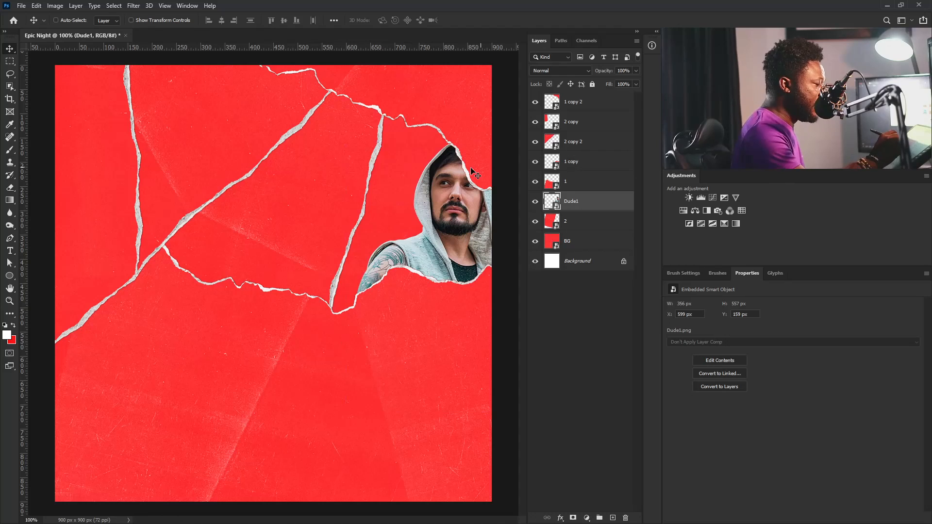
pyautogui.hotkey('shift', 'Up')
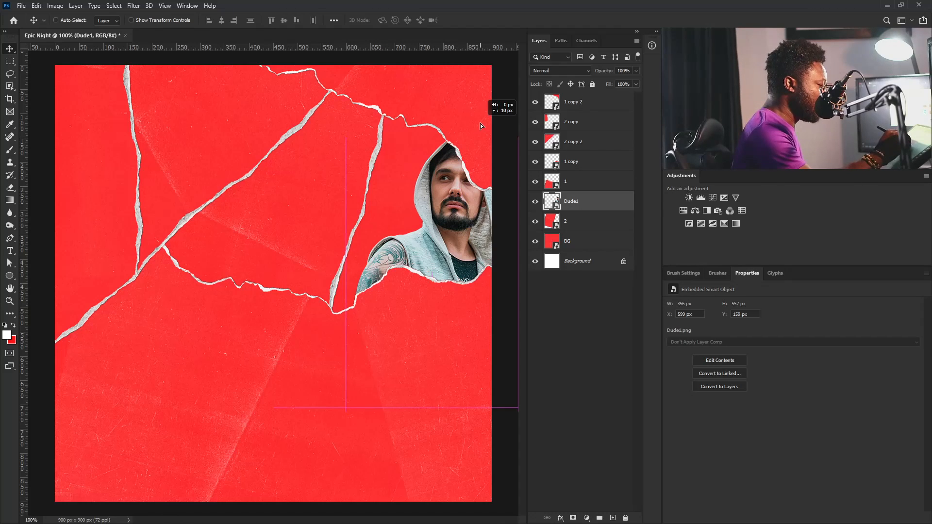
# Step: Undo the last move of the hooded man and shift the 1 copy 2 paper piece upward to uncover his hood
pyautogui.hotkey('ctrl', 'z')
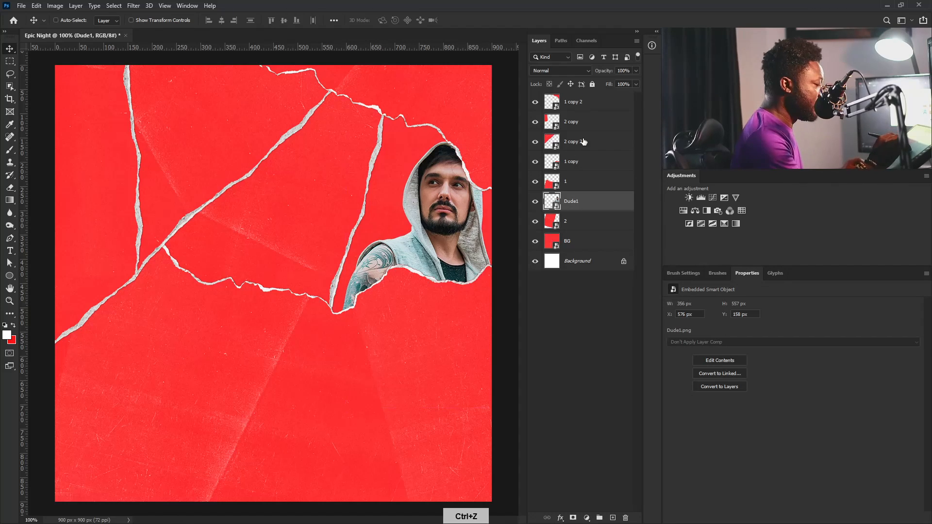
pyautogui.click(587, 104)
pyautogui.moveTo(474, 179); pyautogui.dragTo(476, 161)
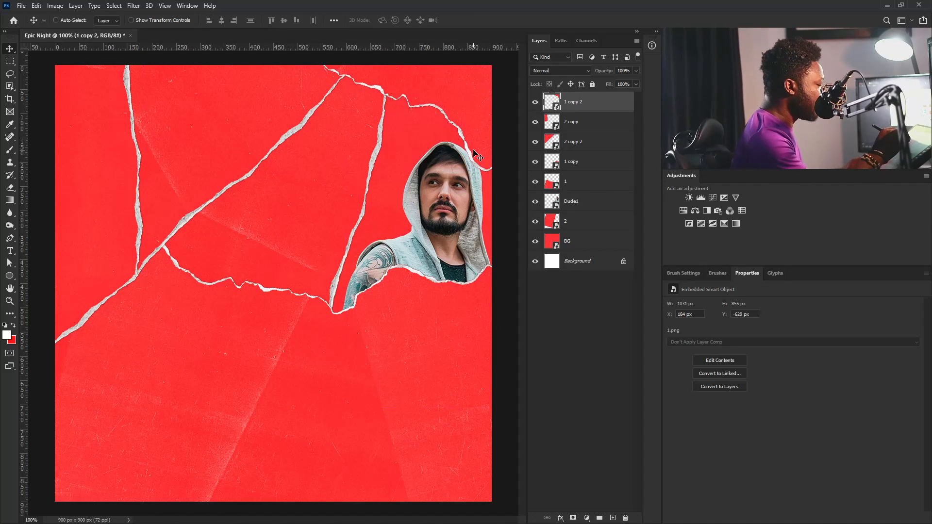
# Step: Rotate the 1 copy 2 paper piece and reposition it so its tear slightly overlaps the hooded man's head at the canvas's right edge
pyautogui.hotkey('ctrl', 't')
pyautogui.moveTo(486, 267); pyautogui.dragTo(515, 253)
pyautogui.moveTo(420, 101); pyautogui.dragTo(415, 123)
pyautogui.moveTo(461, 178)
pyautogui.mouseDown()
pyautogui.moveTo(468, 155)
pyautogui.moveTo(478, 171)
pyautogui.mouseUp()
pyautogui.press('Return')
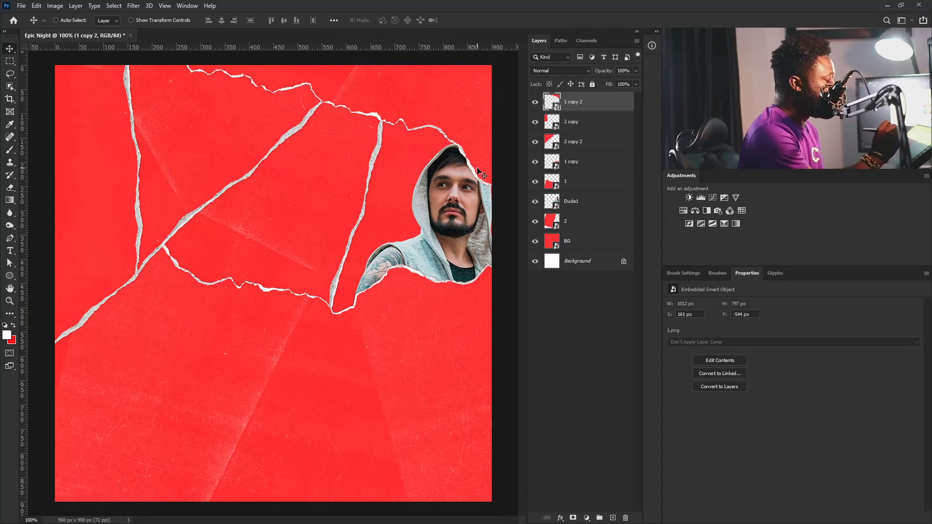
pyautogui.moveTo(484, 151); pyautogui.dragTo(479, 156)
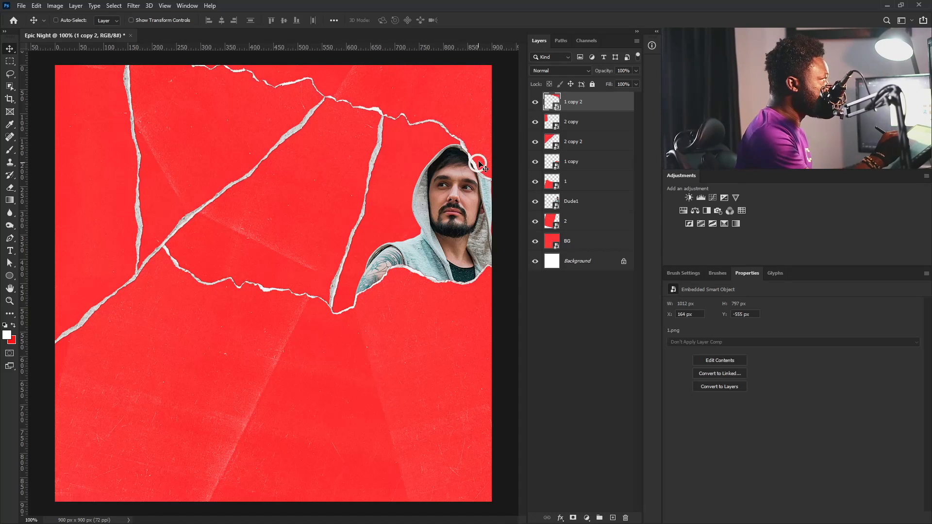
pyautogui.moveTo(480, 147)
pyautogui.mouseDown()
pyautogui.moveTo(482, 170)
pyautogui.moveTo(484, 162)
pyautogui.mouseUp()
# Step: Shift paper layer 2 slightly rightward to X -90 px, Y -175 px, bringing its steep tear closer to the hooded man
pyautogui.rightClick(350, 217)
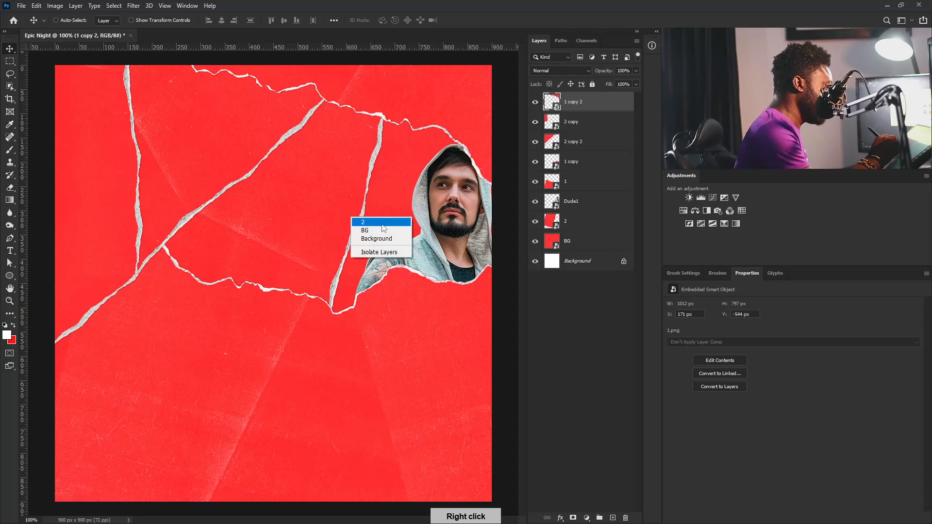
pyautogui.click(369, 228)
pyautogui.moveTo(347, 239)
pyautogui.mouseDown()
pyautogui.moveTo(356, 238)
pyautogui.moveTo(346, 246)
pyautogui.mouseUp()
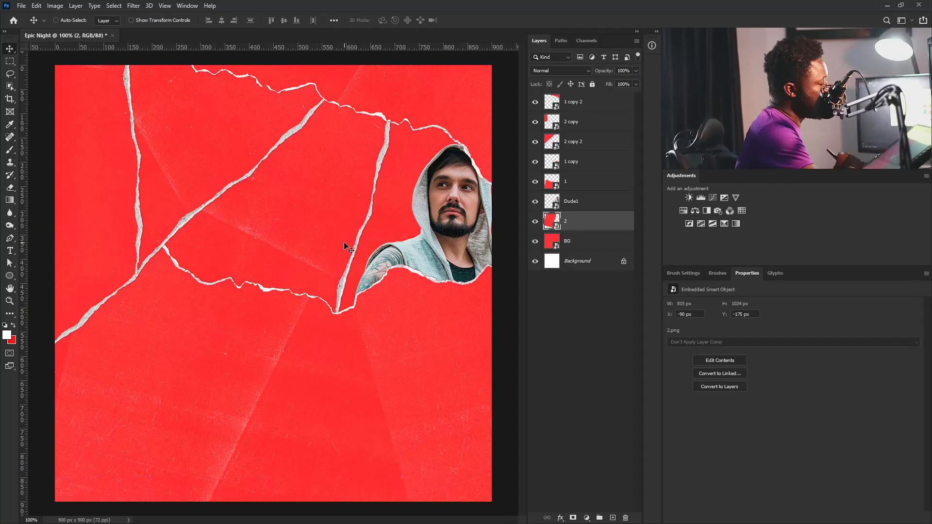
# Step: Move the diagonal 2 copy 2 paper piece slightly right and down to X -406 px, Y -446 px
pyautogui.rightClick(259, 131)
pyautogui.press('Escape')
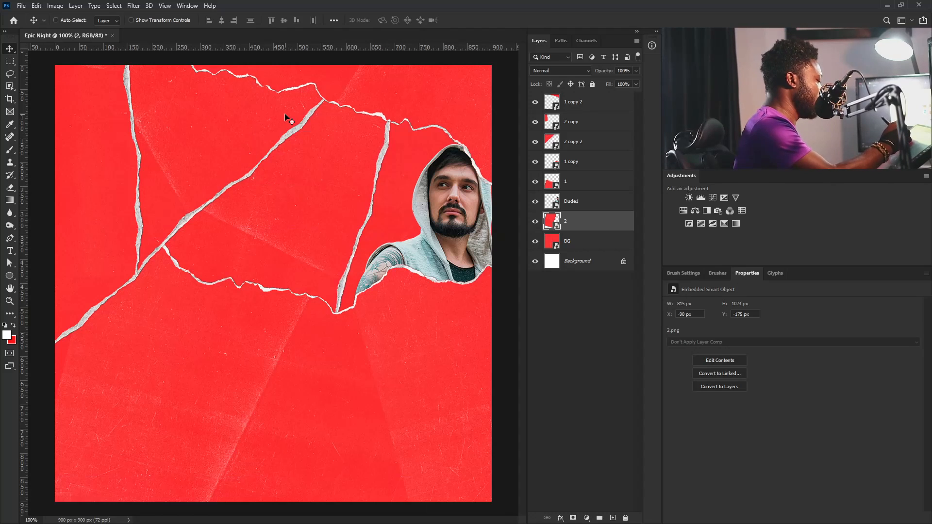
pyautogui.rightClick(250, 141)
pyautogui.click(272, 146)
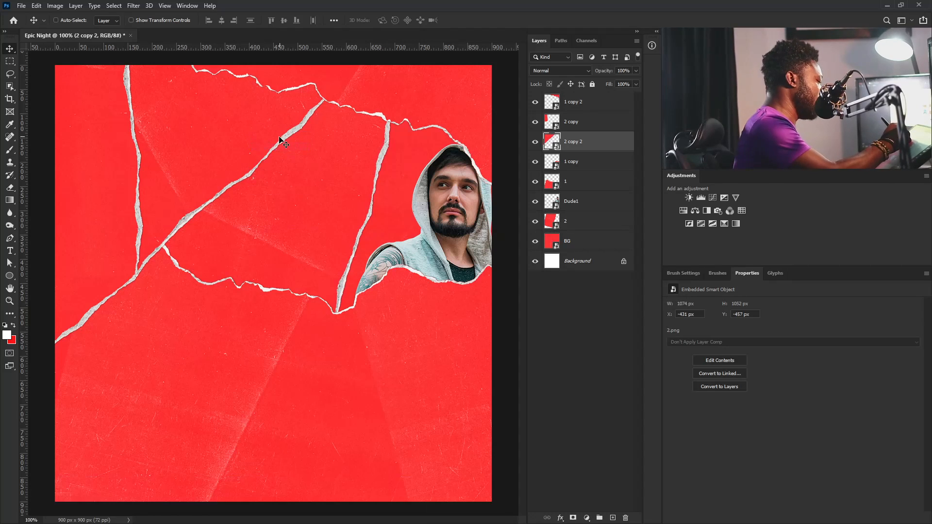
pyautogui.moveTo(280, 139); pyautogui.dragTo(292, 144)
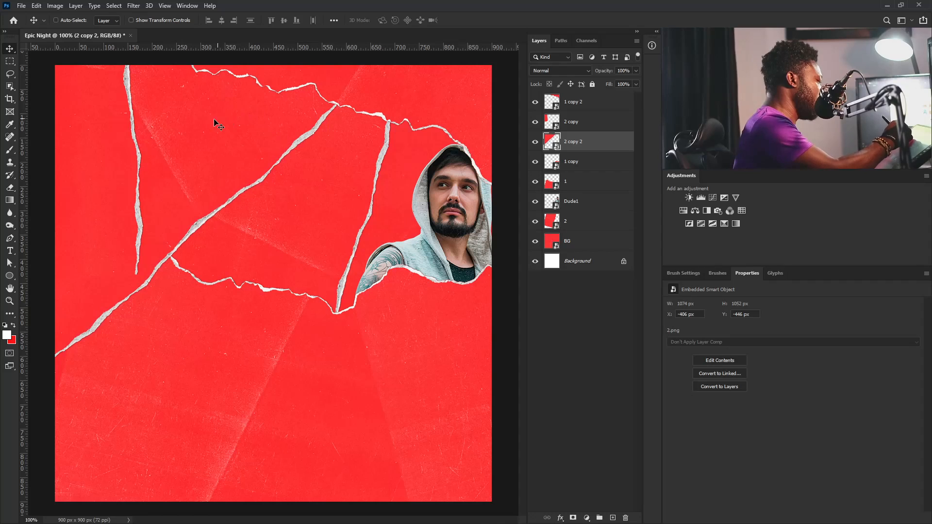
# Step: Move the 2 copy paper piece rightward to X -439 px, Y -462 px so its tear meets the diagonal tear
pyautogui.rightClick(135, 136)
pyautogui.click(154, 142)
pyautogui.moveTo(146, 149); pyautogui.dragTo(159, 152)
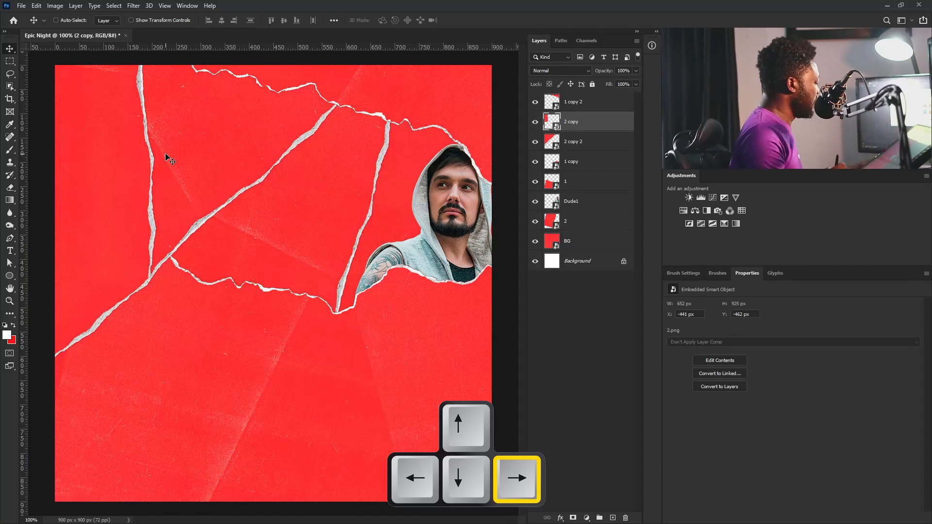
pyautogui.press('Right')
pyautogui.press('Right')
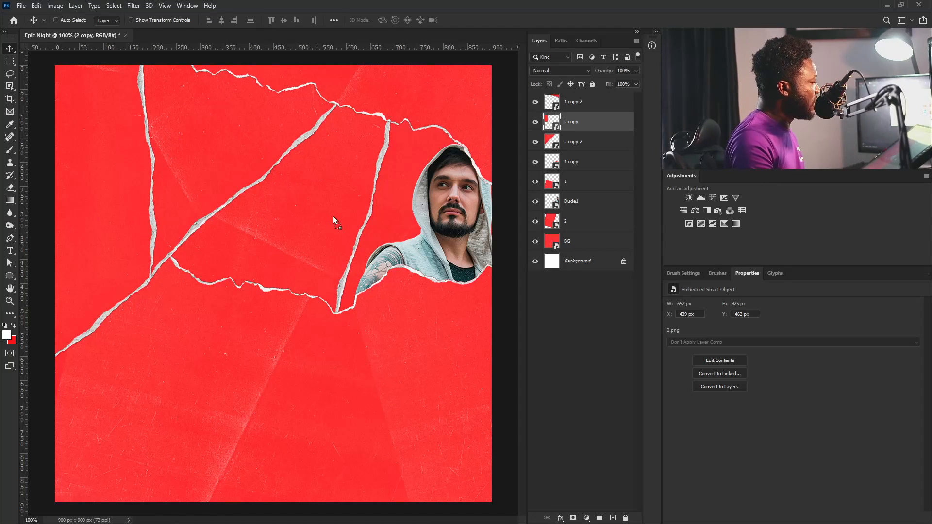
# Step: Place the Dude2 cutout at its original size directly beneath Dude1 and position it in the central opening at X 339 px, Y 122 px
pyautogui.hotkey('ctrl', 't')
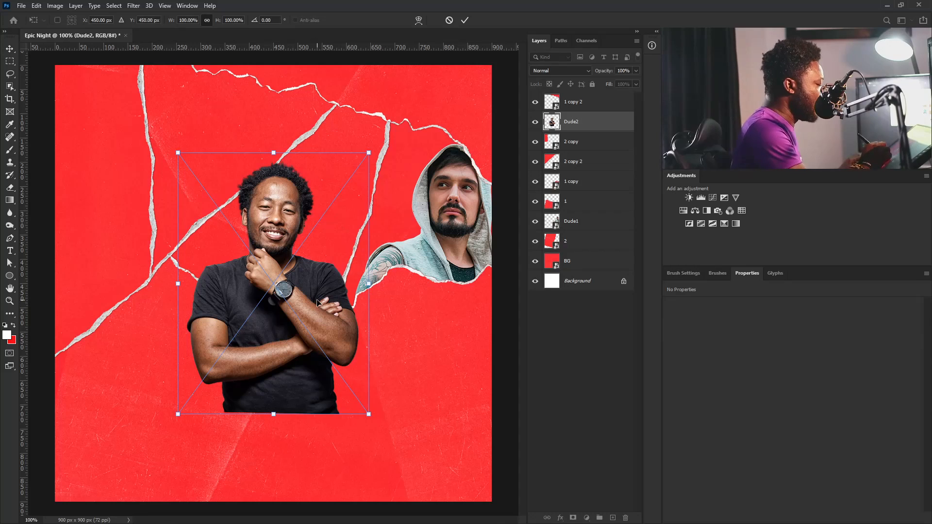
pyautogui.press('Return')
pyautogui.moveTo(593, 125); pyautogui.dragTo(585, 231)
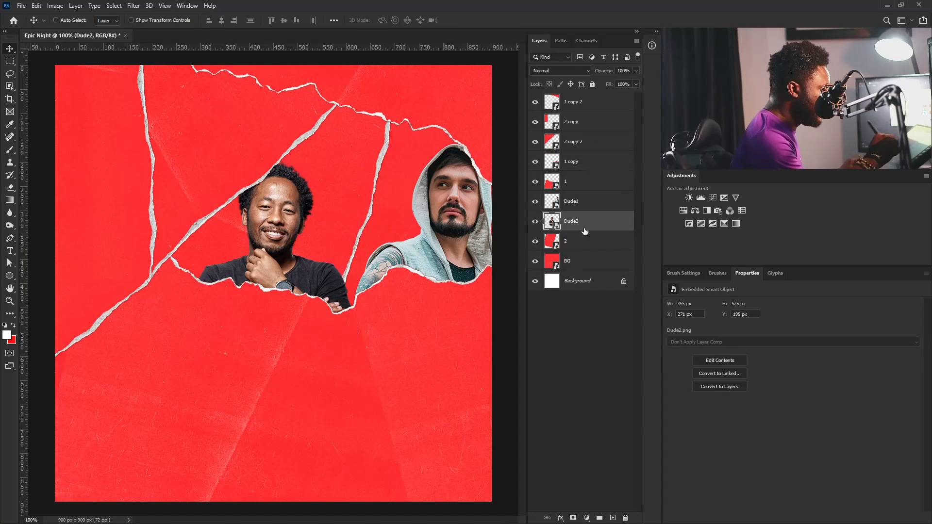
pyautogui.moveTo(295, 234); pyautogui.dragTo(332, 201)
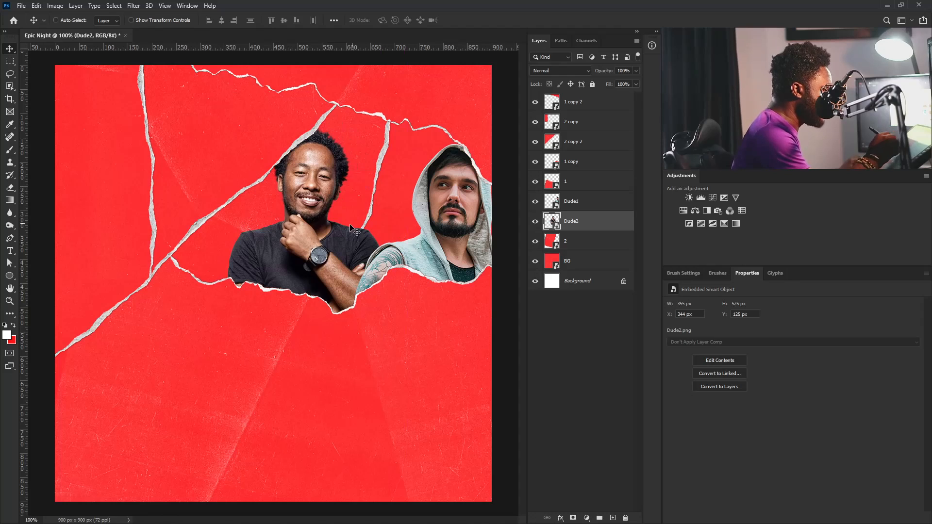
pyautogui.moveTo(346, 235); pyautogui.dragTo(342, 235)
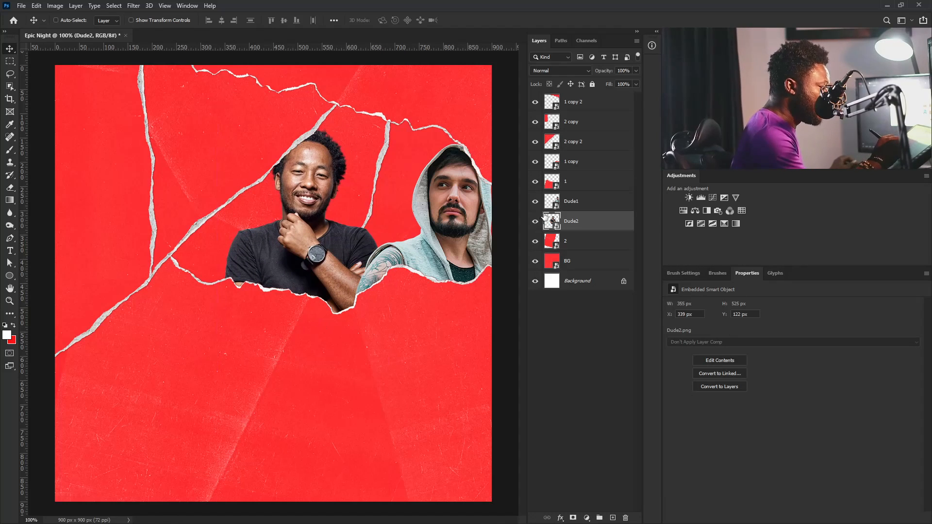
# Step: Select layer 2's red paper area with the Magic Wand and use the selection as a layer mask on Dude2
pyautogui.rightClick(370, 133)
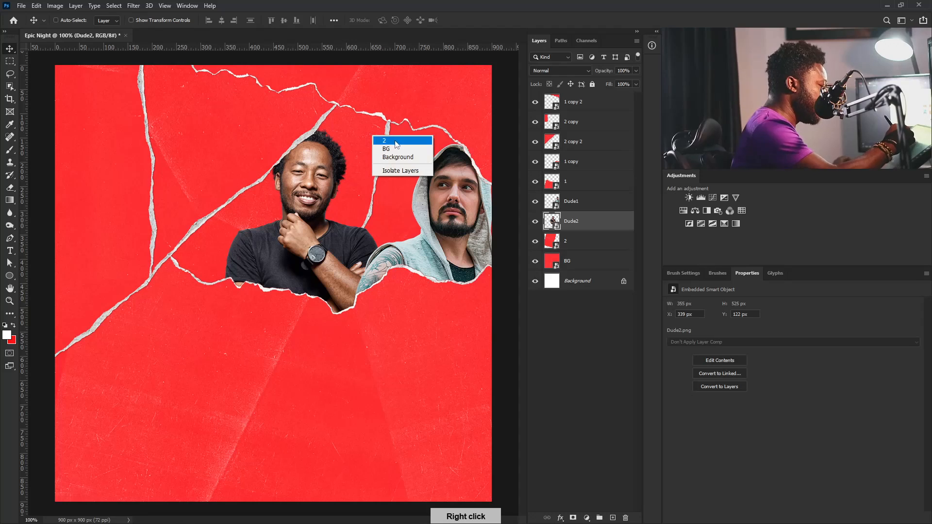
pyautogui.click(395, 142)
pyautogui.click(535, 241)
pyautogui.click(536, 241)
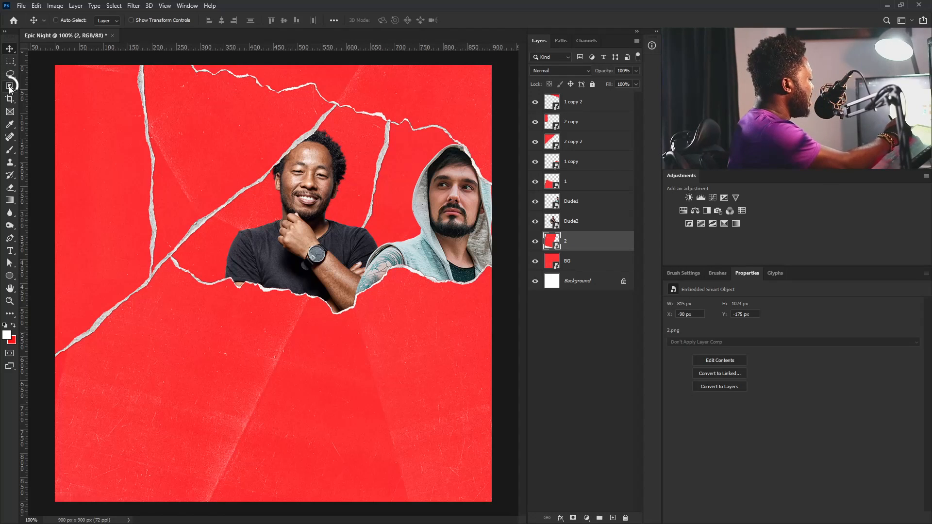
pyautogui.click(10, 87)
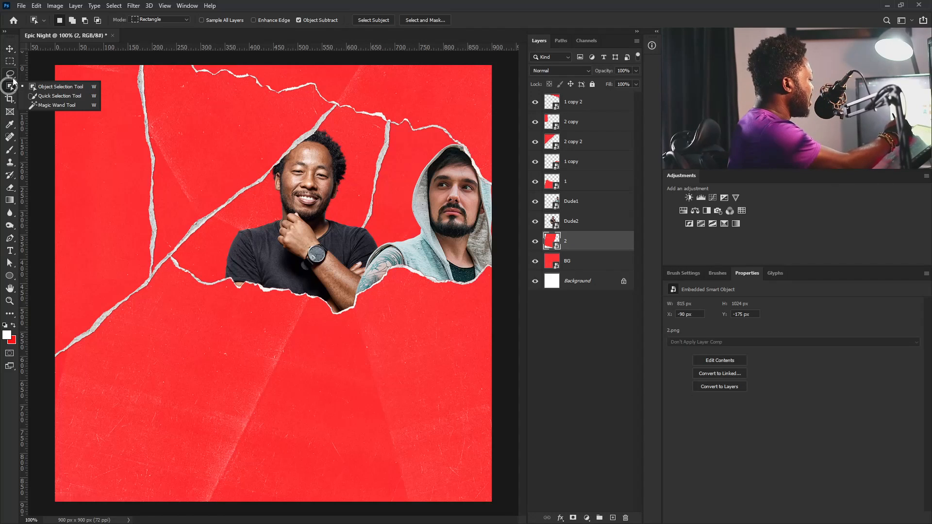
pyautogui.click(61, 104)
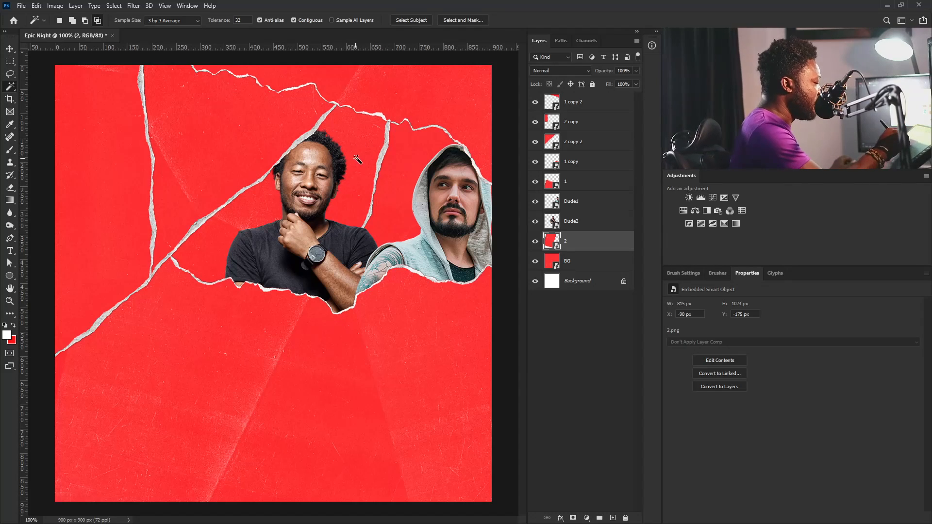
pyautogui.click(361, 216)
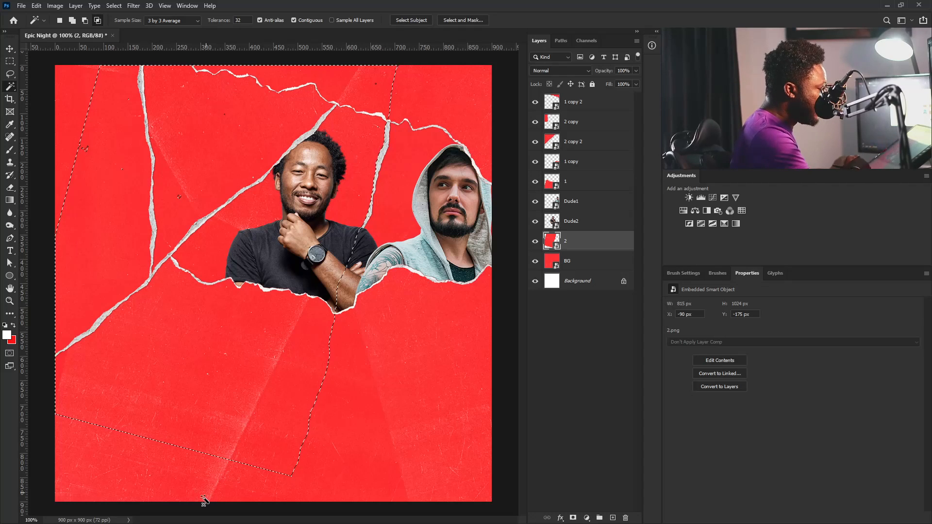
pyautogui.click(581, 225)
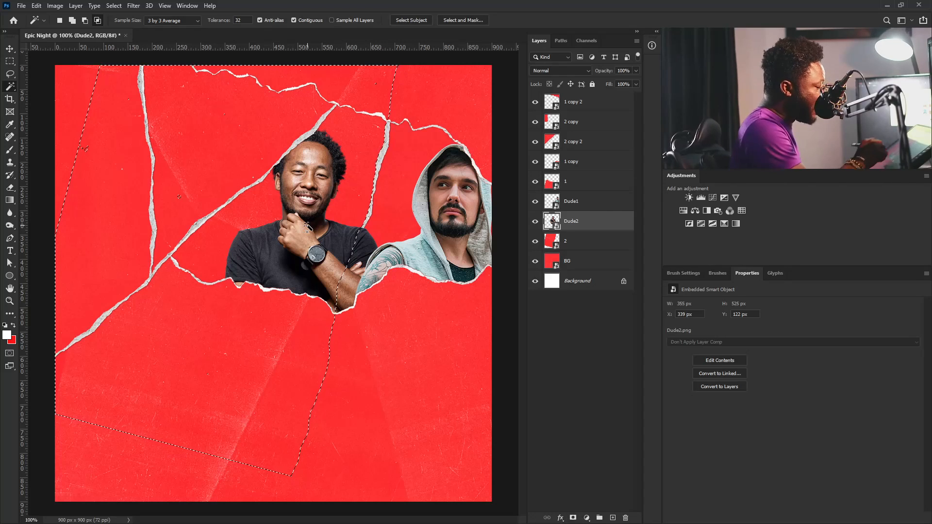
pyautogui.click(572, 519)
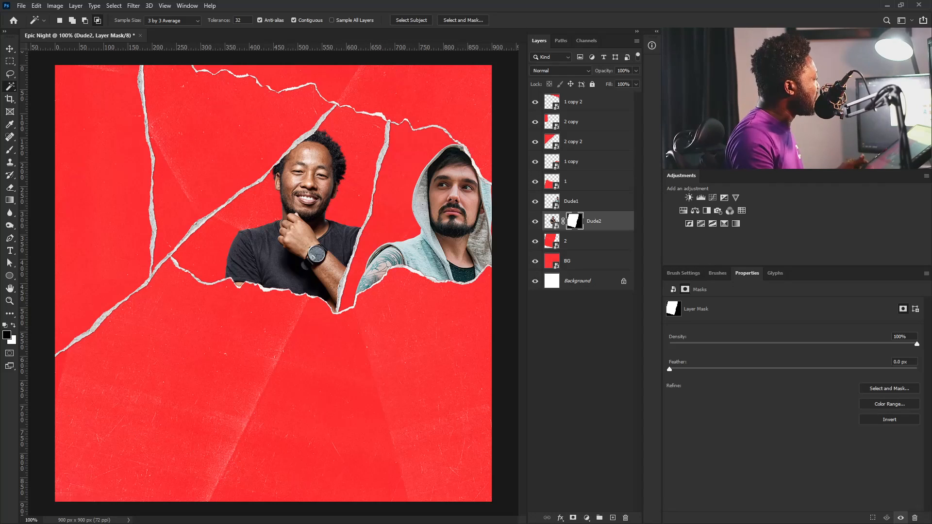
# Step: Place the Dude3 cutout at its original size and move its layer between 2 copy and 2 copy 2
pyautogui.moveTo(206, 1); pyautogui.dragTo(210, 133)
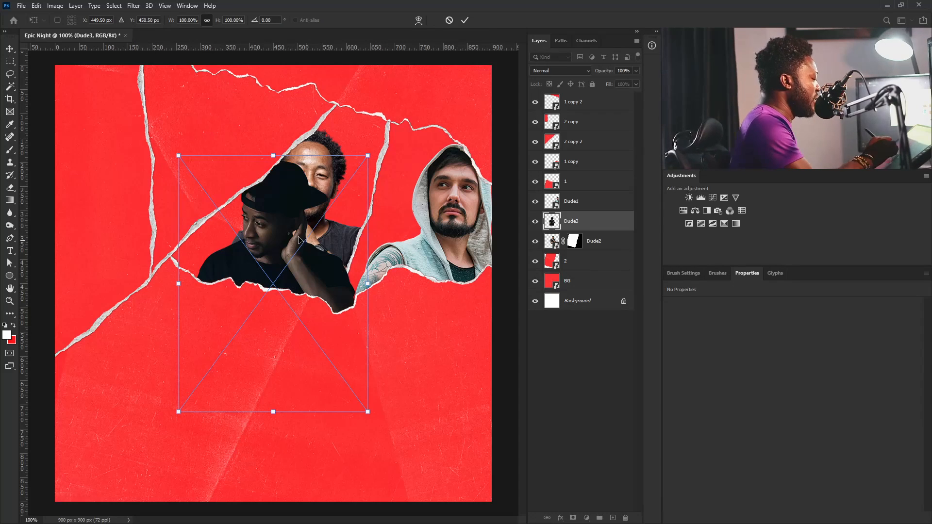
pyautogui.moveTo(299, 240)
pyautogui.mouseDown()
pyautogui.moveTo(236, 133)
pyautogui.moveTo(244, 142)
pyautogui.mouseUp()
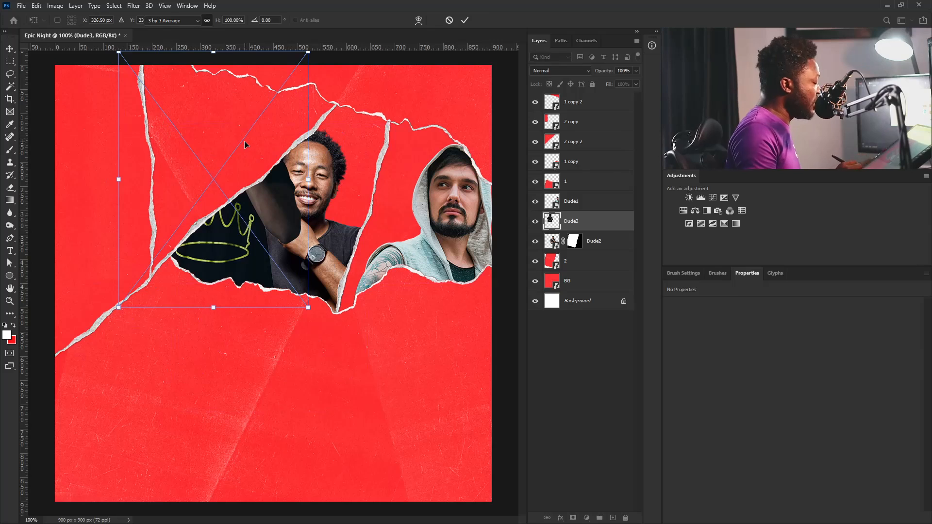
pyautogui.press('Return')
pyautogui.moveTo(583, 221); pyautogui.dragTo(585, 144)
# Step: Position the Dude3 man between the upper-left tears at X 186 px, Y -34 px, with no active selection
pyautogui.click(219, 236)
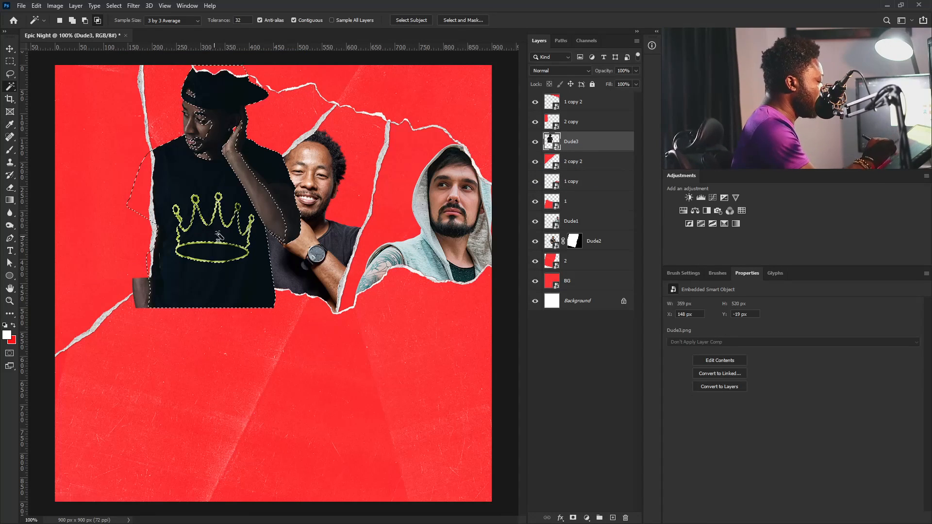
pyautogui.hotkey('ctrl', 'd')
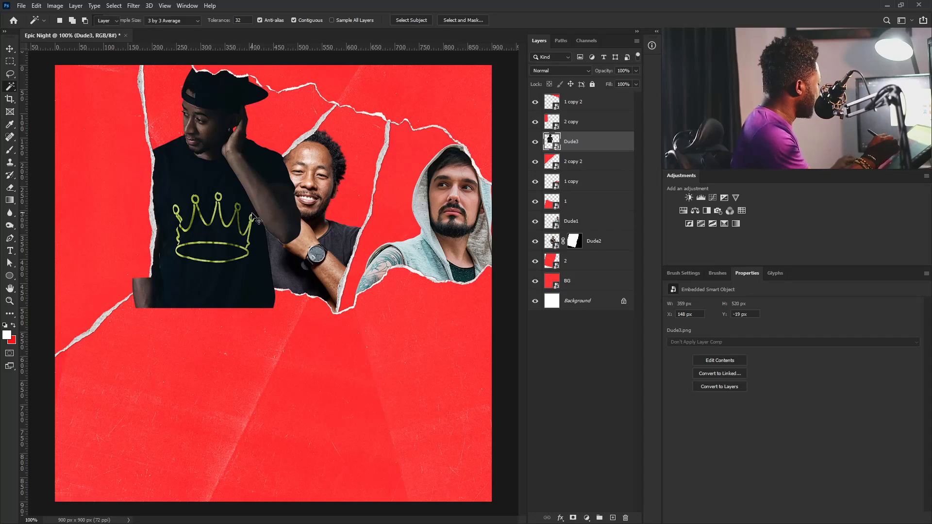
pyautogui.press('v')
pyautogui.moveTo(233, 238)
pyautogui.mouseDown()
pyautogui.moveTo(223, 264)
pyautogui.moveTo(233, 228)
pyautogui.moveTo(247, 234)
pyautogui.mouseUp()
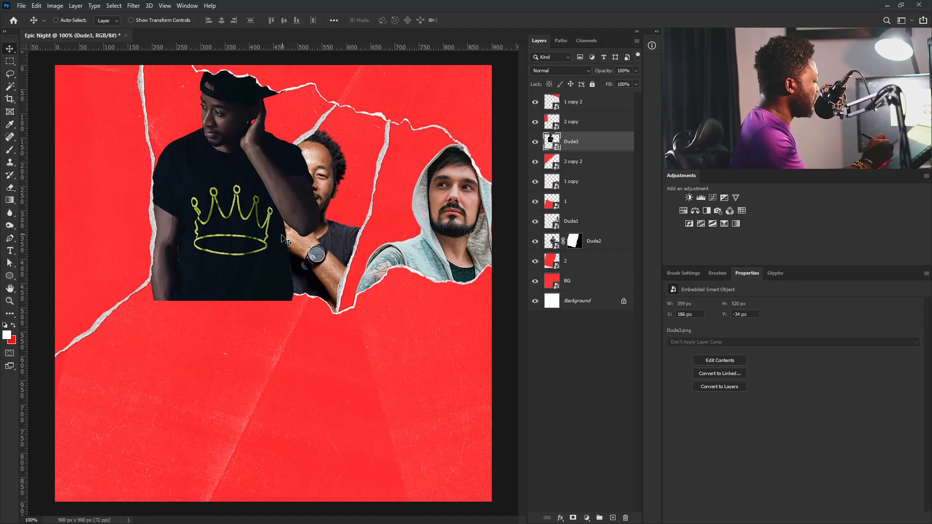
# Step: Mask Dude3 to the red area of the 2 copy 2 paper piece with a Magic Wand selection, hiding Dude3 temporarily while selecting
pyautogui.click(537, 143)
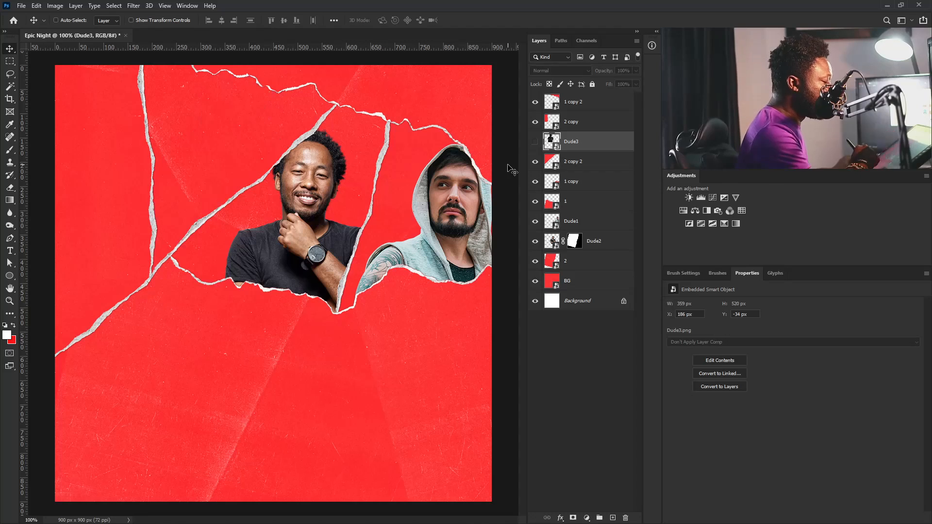
pyautogui.hotkey('alt', '[')
pyautogui.click(11, 87)
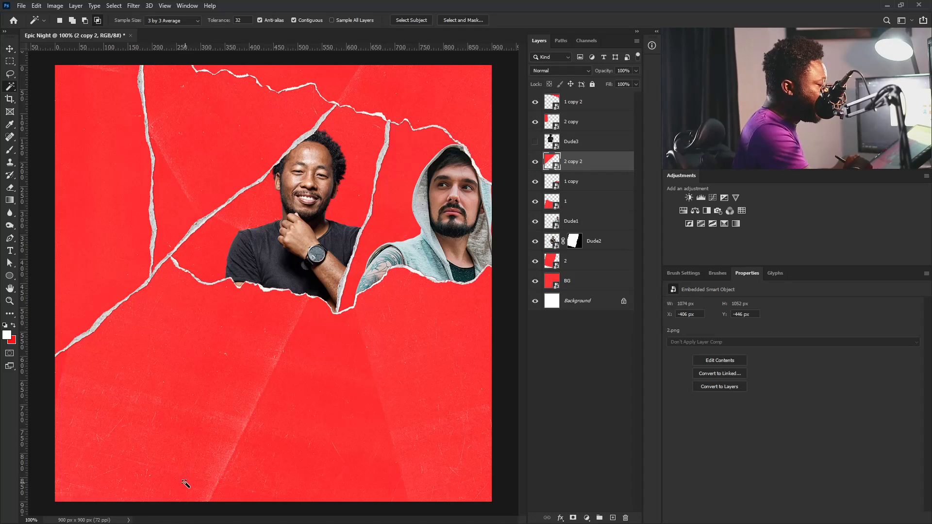
pyautogui.click(196, 202)
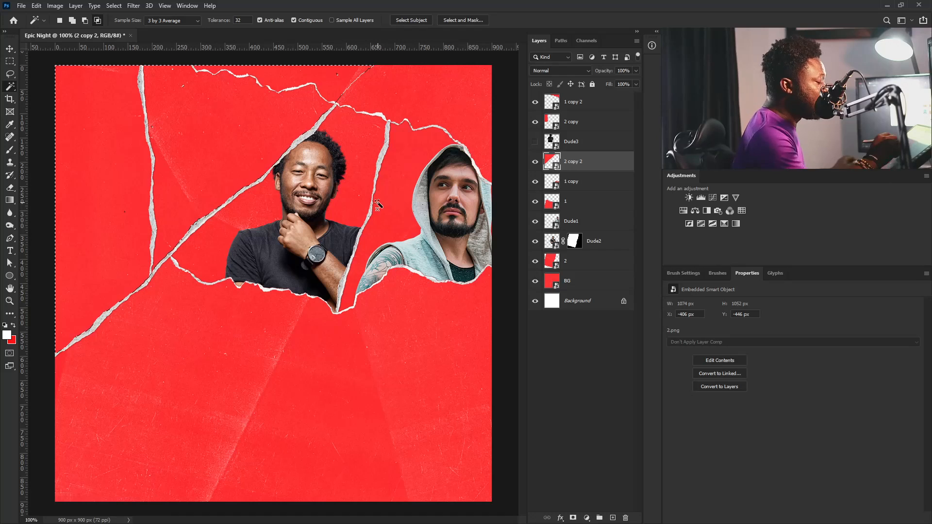
pyautogui.click(535, 142)
pyautogui.click(578, 143)
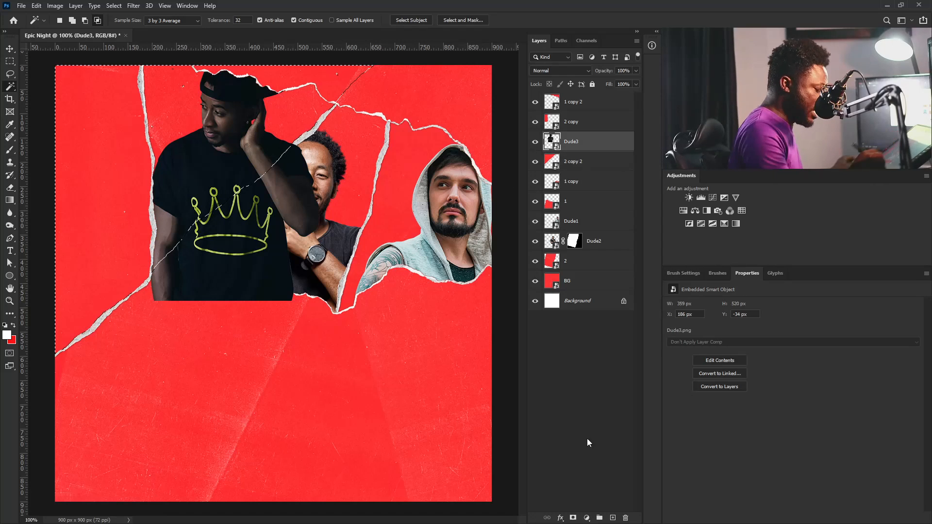
pyautogui.click(574, 518)
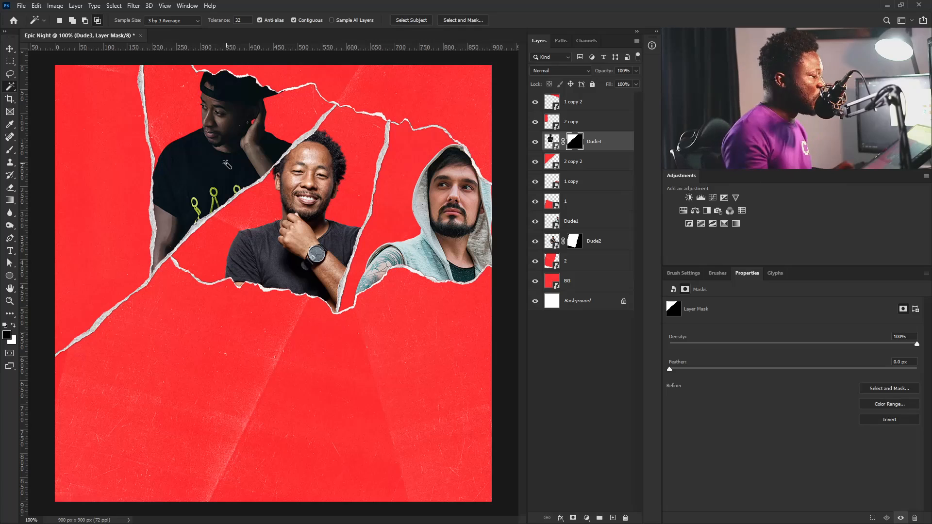
# Step: Add a Levels adjustment above Dude3 and clip it to that layer
pyautogui.click(553, 141)
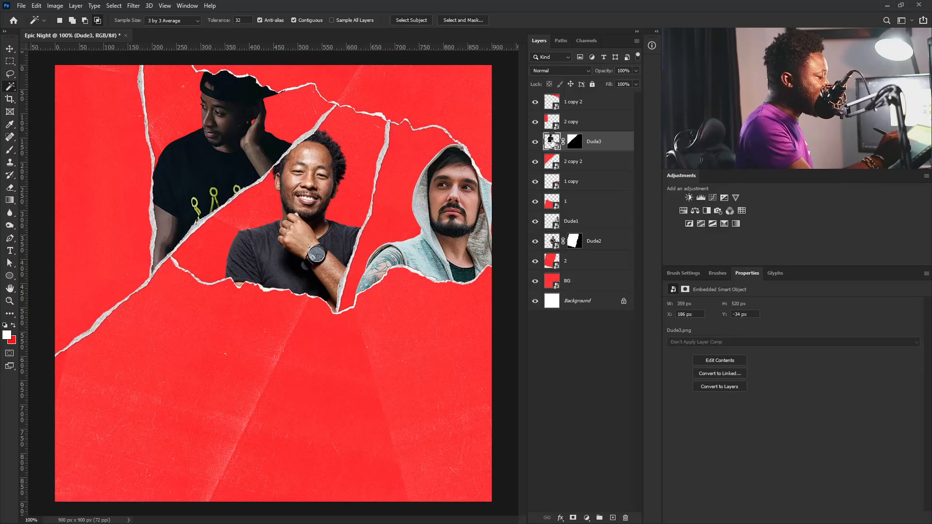
pyautogui.click(701, 198)
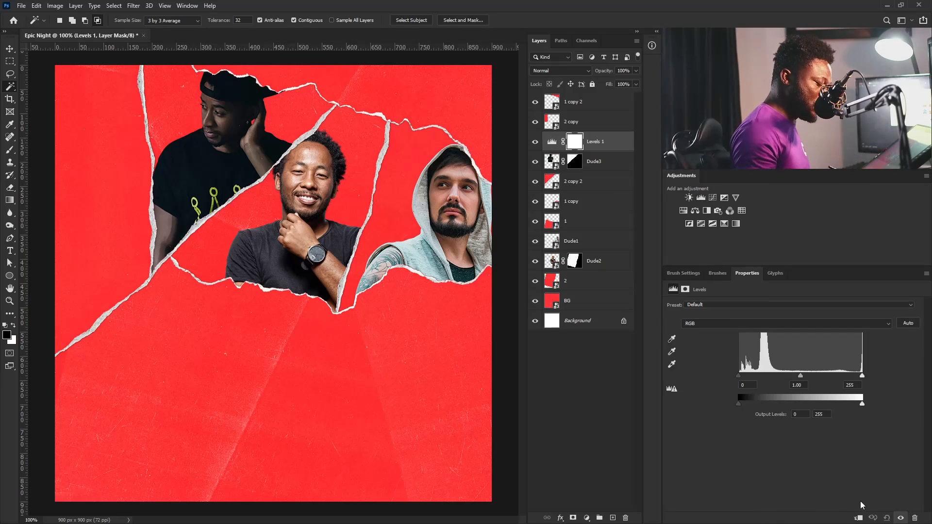
pyautogui.click(859, 518)
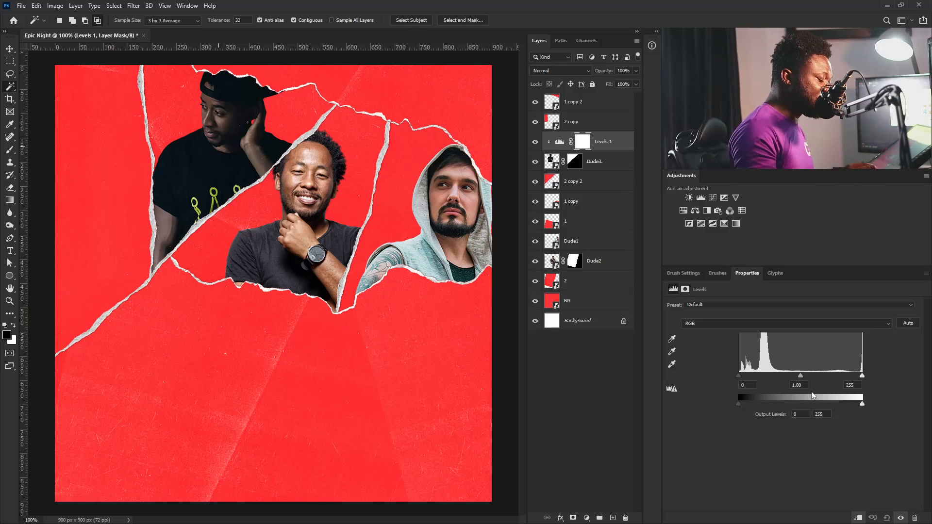
# Step: Brighten Dude3 with its Levels adjustment, setting input levels to 8, 1.24 and 154, and compare the image with and without it
pyautogui.moveTo(800, 376); pyautogui.dragTo(783, 377)
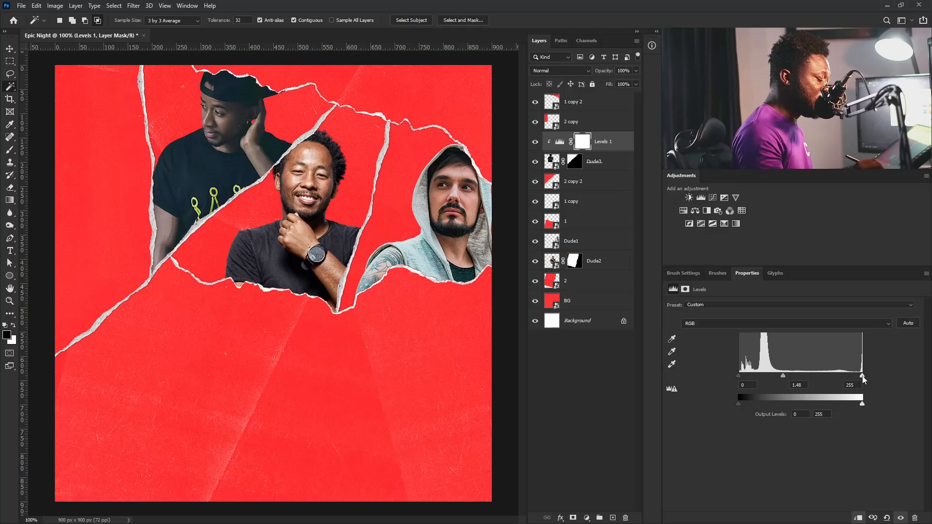
pyautogui.moveTo(863, 377); pyautogui.dragTo(844, 378)
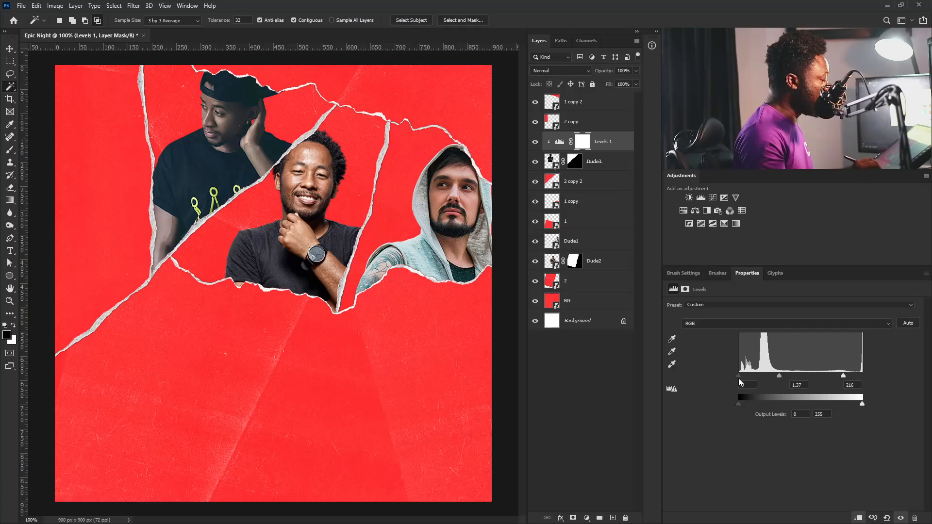
pyautogui.moveTo(739, 377); pyautogui.dragTo(742, 377)
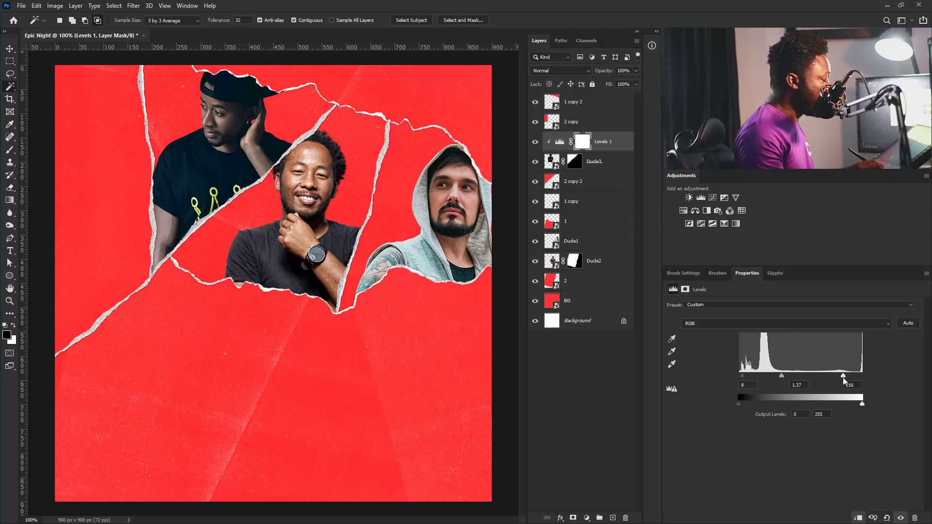
pyautogui.moveTo(844, 376); pyautogui.dragTo(827, 376)
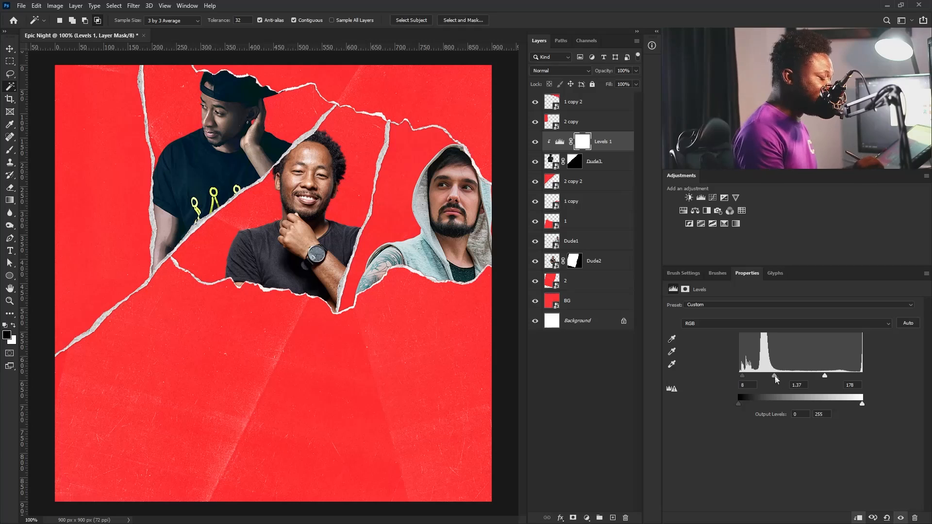
pyautogui.moveTo(775, 377); pyautogui.dragTo(779, 376)
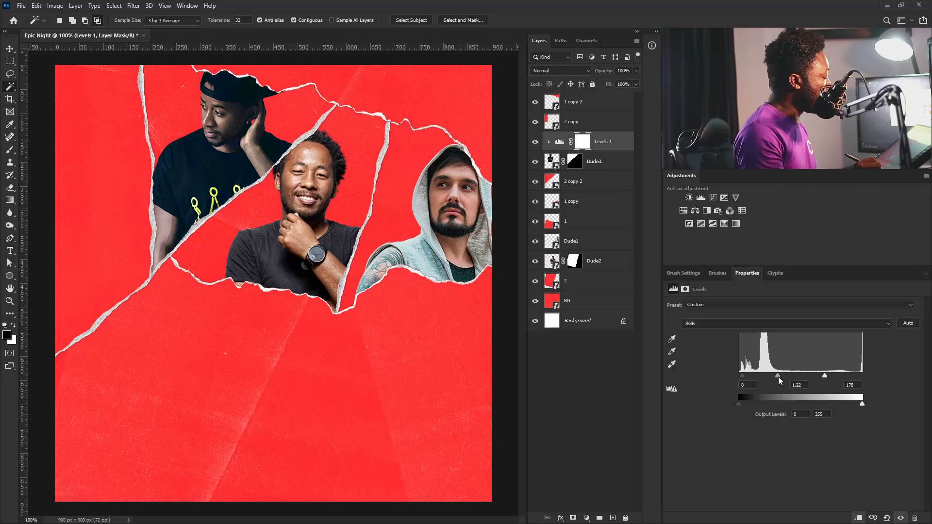
pyautogui.moveTo(825, 380); pyautogui.dragTo(820, 380)
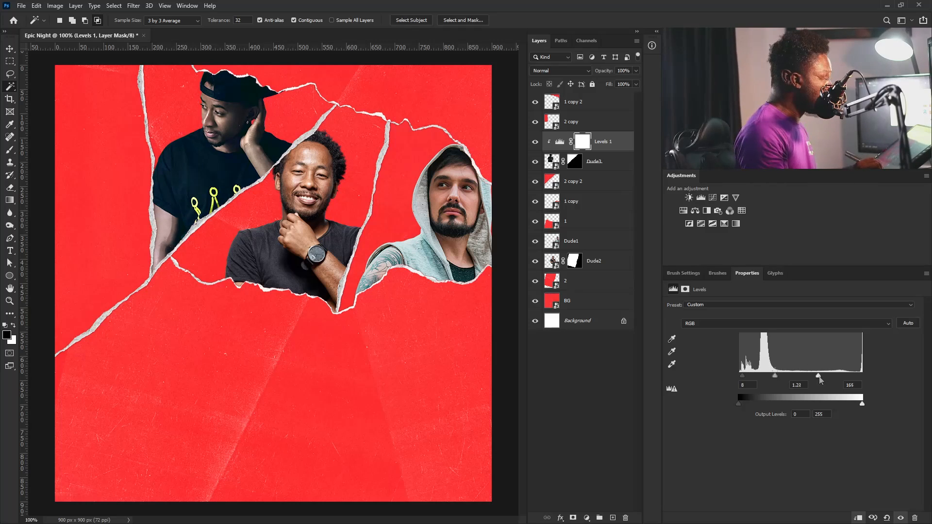
pyautogui.click(818, 377)
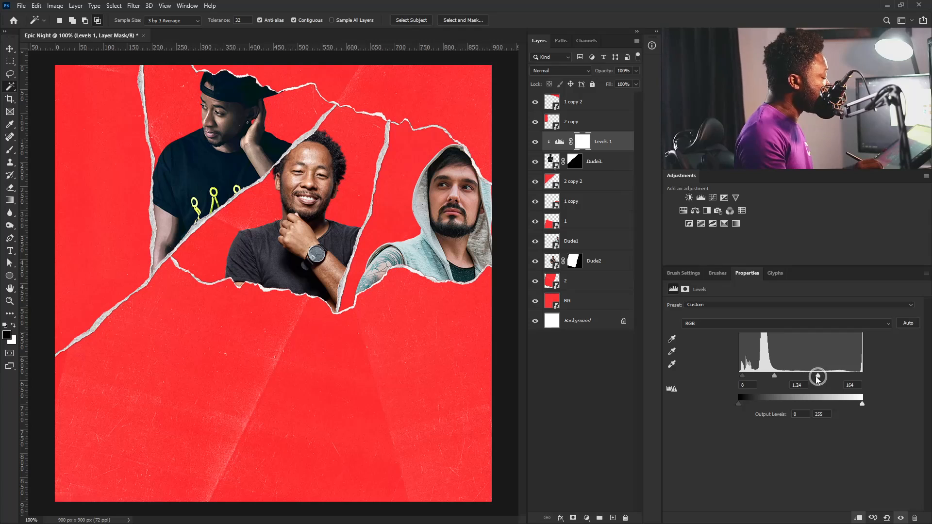
pyautogui.moveTo(819, 377); pyautogui.dragTo(816, 376)
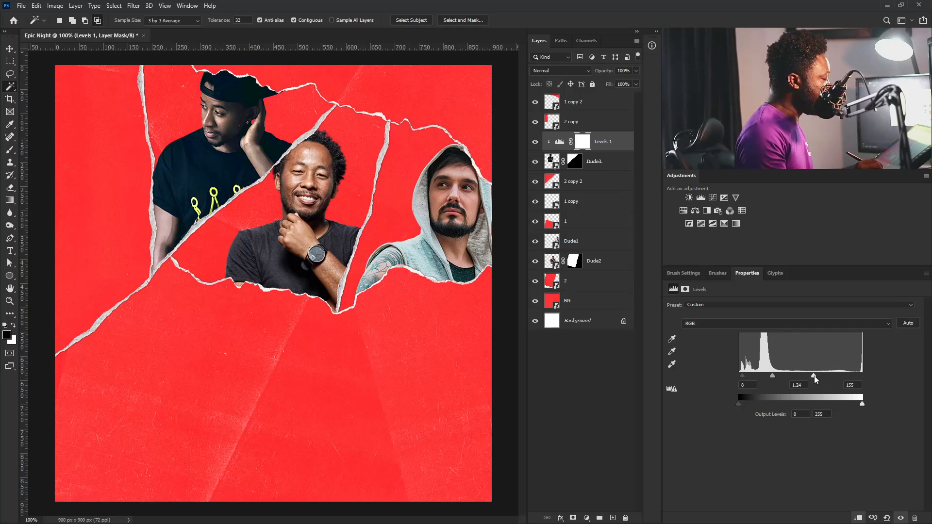
pyautogui.click(534, 142)
pyautogui.click(535, 142)
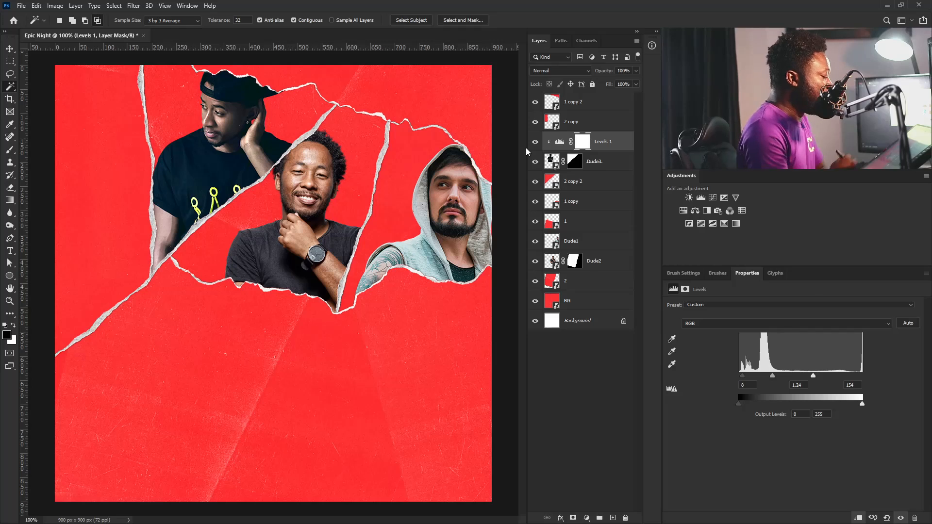
# Step: Add a Gradient Map above Levels 1, clip it to Dude3, and choose the custom dark brown, orange and peach gradient preset
pyautogui.click(737, 224)
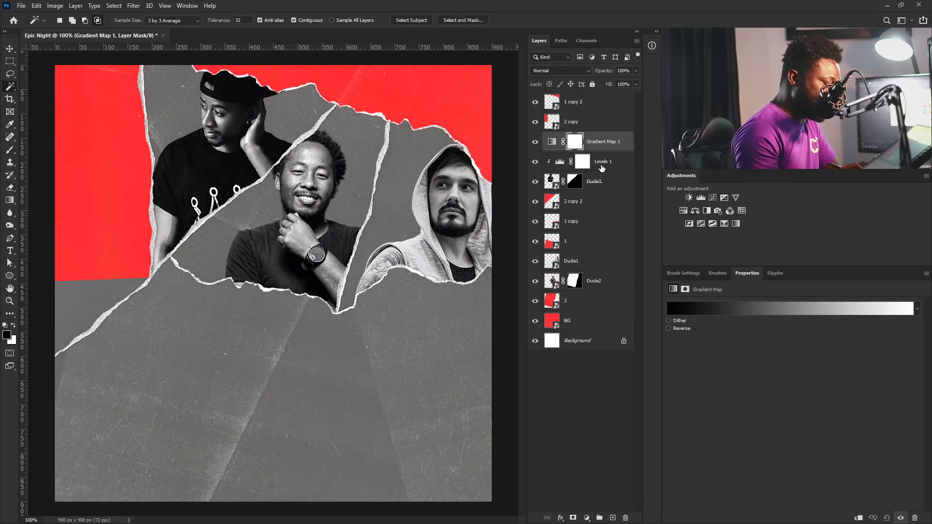
pyautogui.click(859, 519)
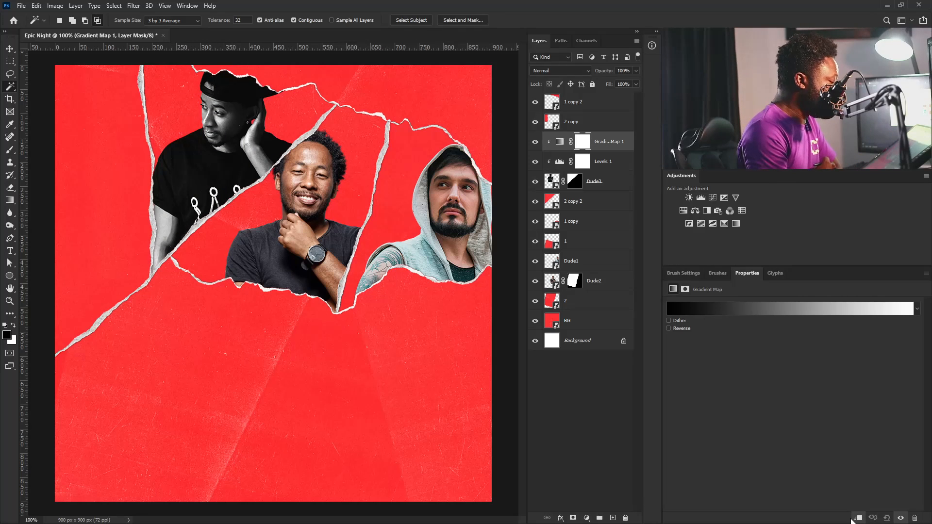
pyautogui.click(782, 311)
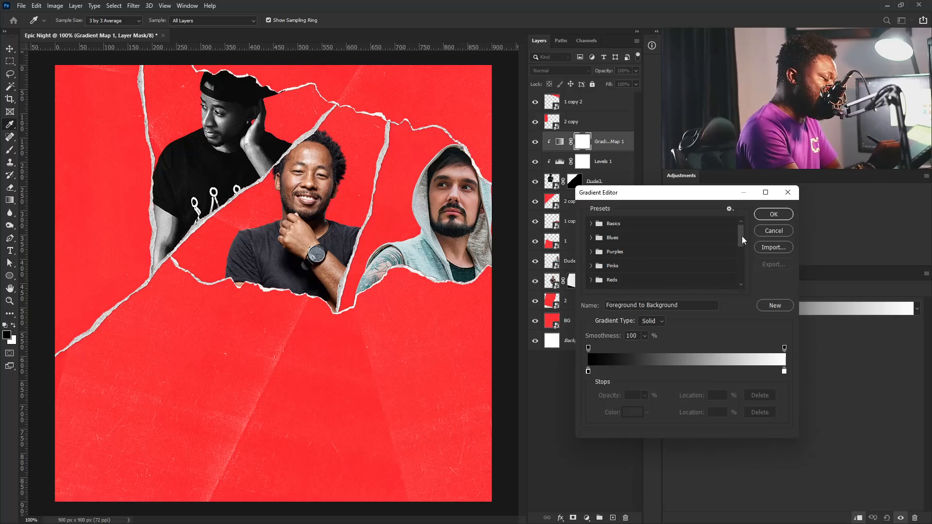
pyautogui.moveTo(742, 236); pyautogui.dragTo(744, 278)
pyautogui.click(687, 281)
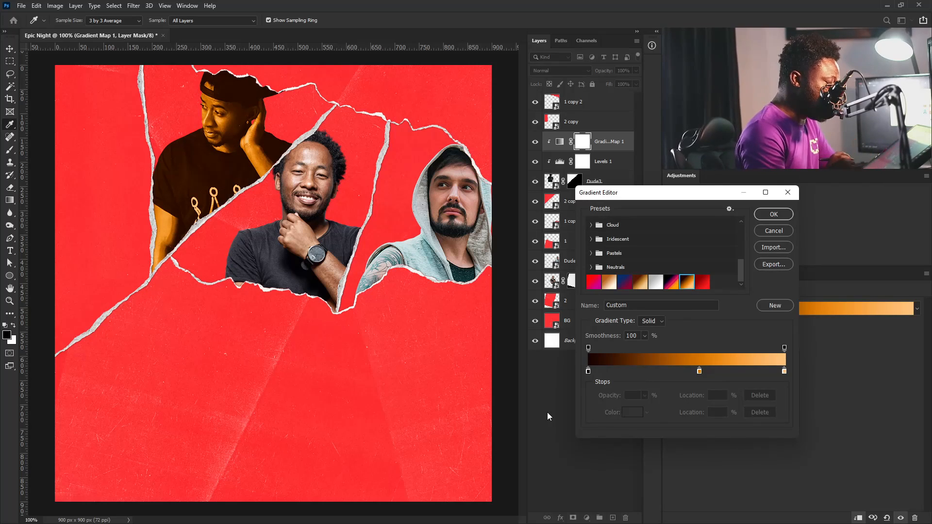
# Step: Examine the color values and locations of the gradient's dark, orange and peach stops, plus its first opacity stop
pyautogui.doubleClick(588, 372)
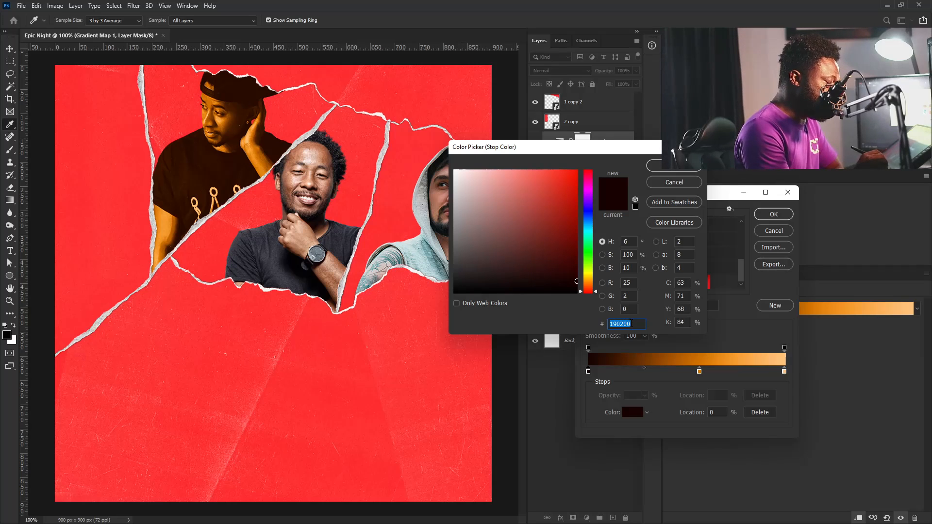
pyautogui.click(674, 166)
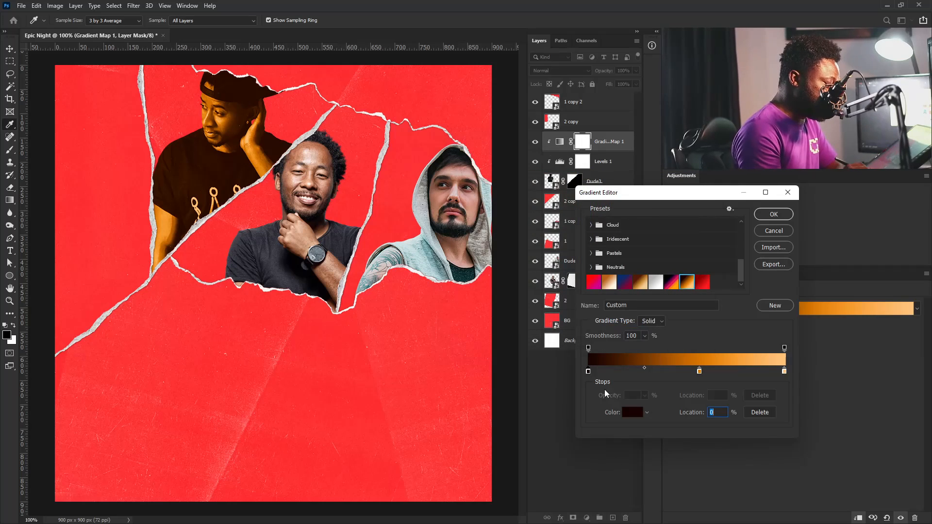
pyautogui.click(588, 348)
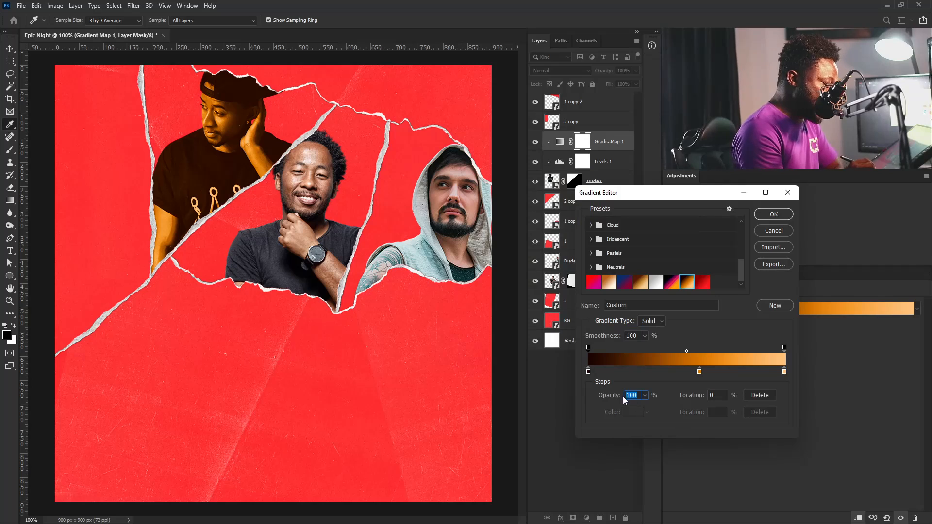
pyautogui.click(717, 394)
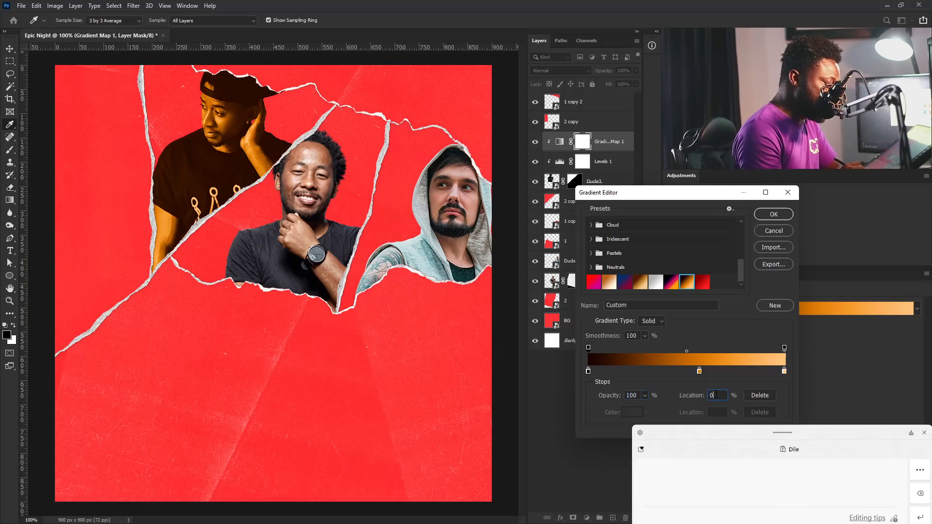
pyautogui.click(925, 429)
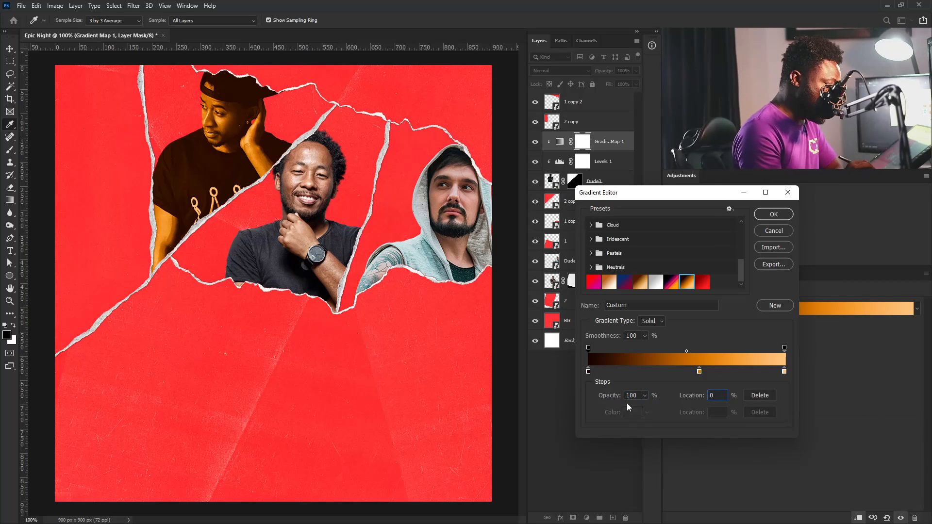
pyautogui.click(700, 371)
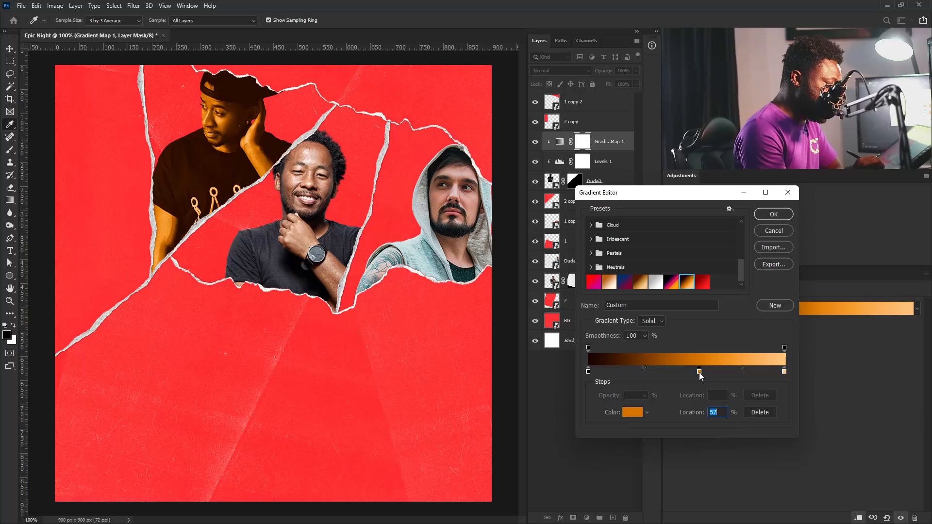
pyautogui.doubleClick(699, 372)
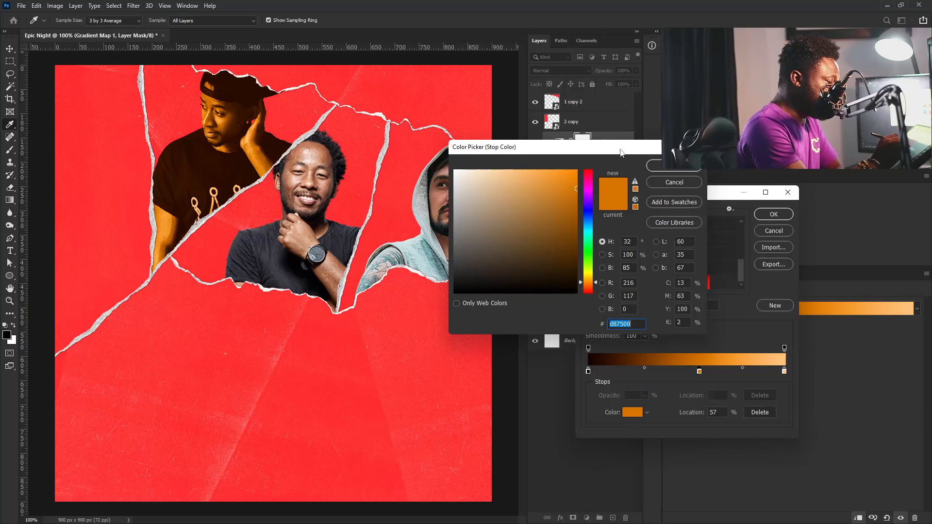
pyautogui.moveTo(621, 153); pyautogui.dragTo(664, 300)
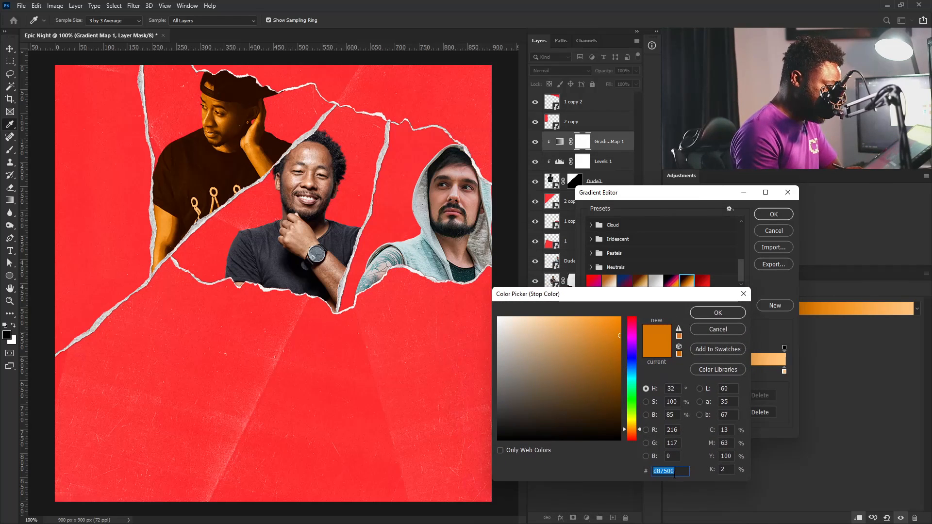
pyautogui.click(655, 472)
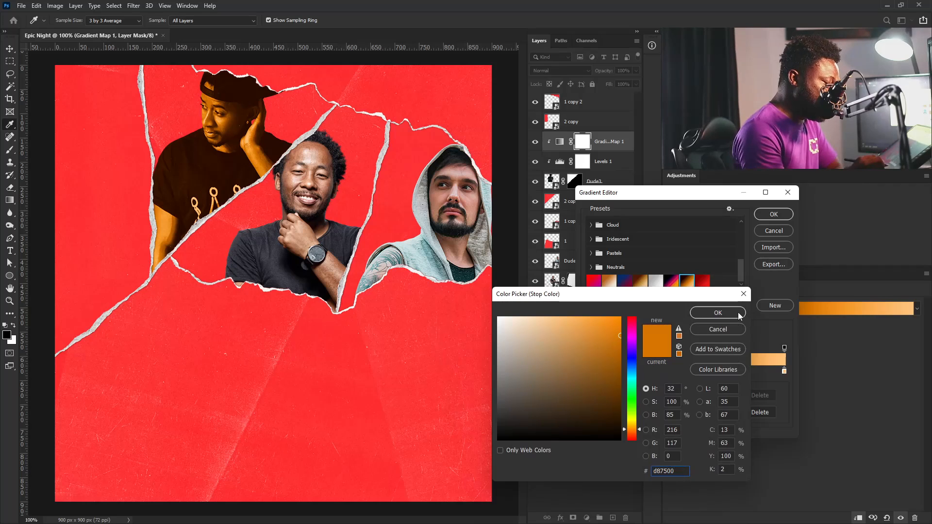
pyautogui.click(718, 314)
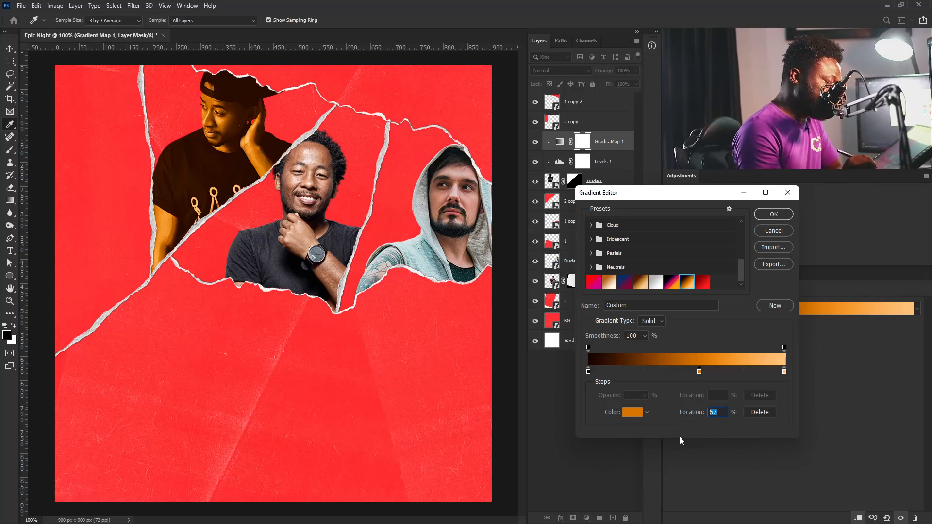
pyautogui.click(784, 372)
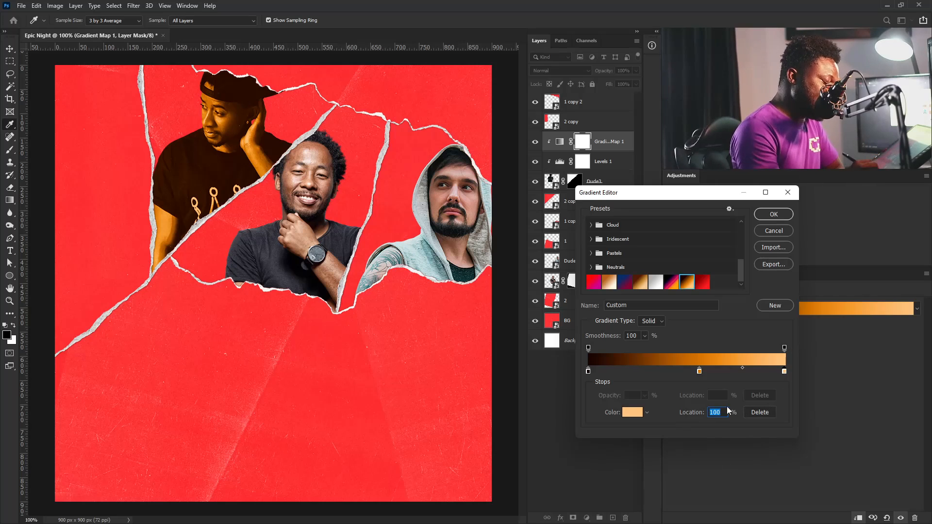
pyautogui.click(633, 412)
pyautogui.click(666, 470)
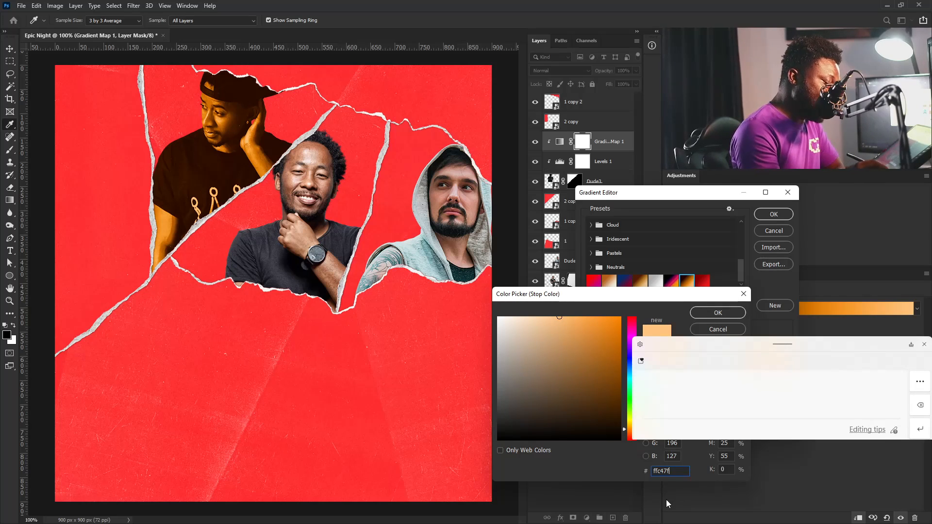
pyautogui.click(911, 351)
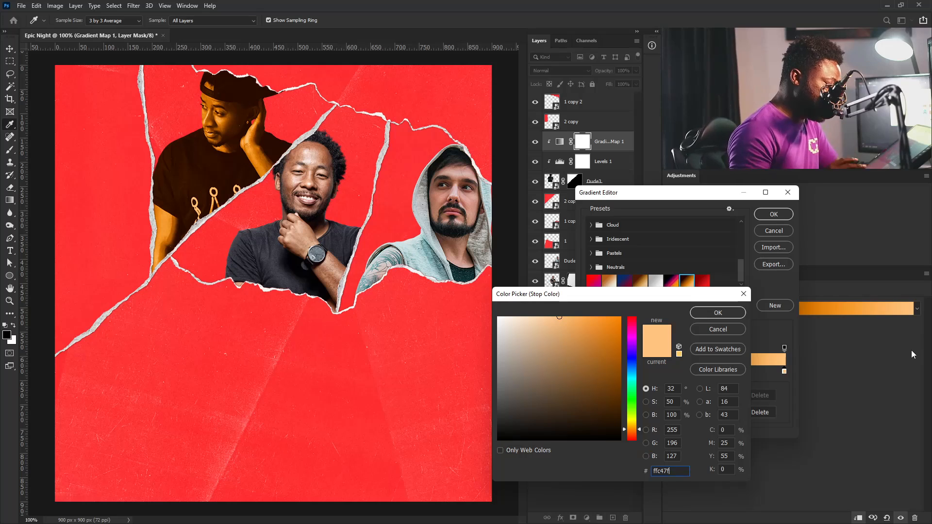
pyautogui.click(719, 313)
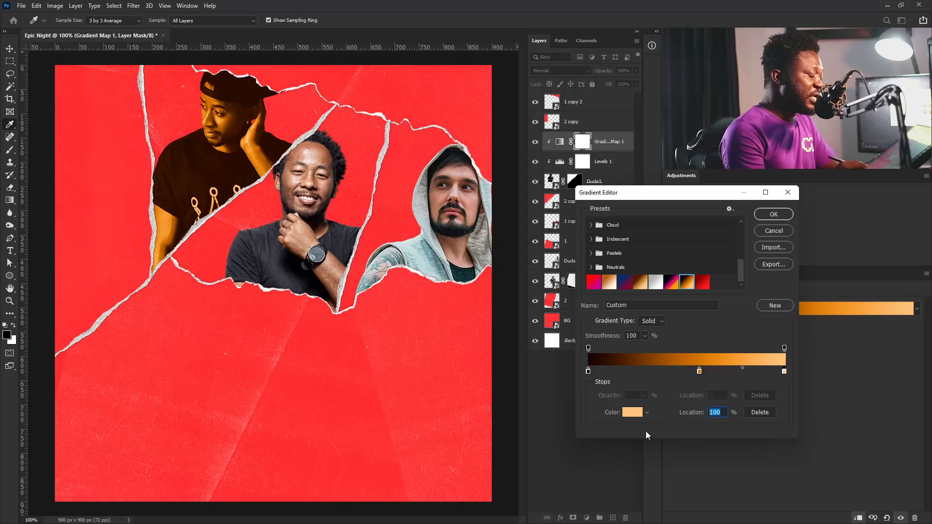
# Step: Accept the gradient and set the Gradient Map layer to Soft Light blending at 42% opacity
pyautogui.click(774, 214)
pyautogui.press('w')
pyautogui.click(557, 71)
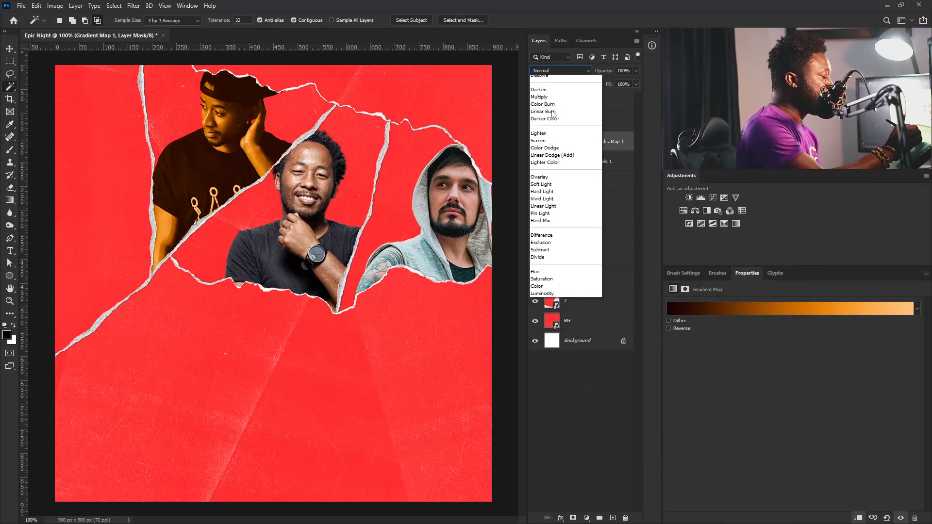
pyautogui.click(547, 196)
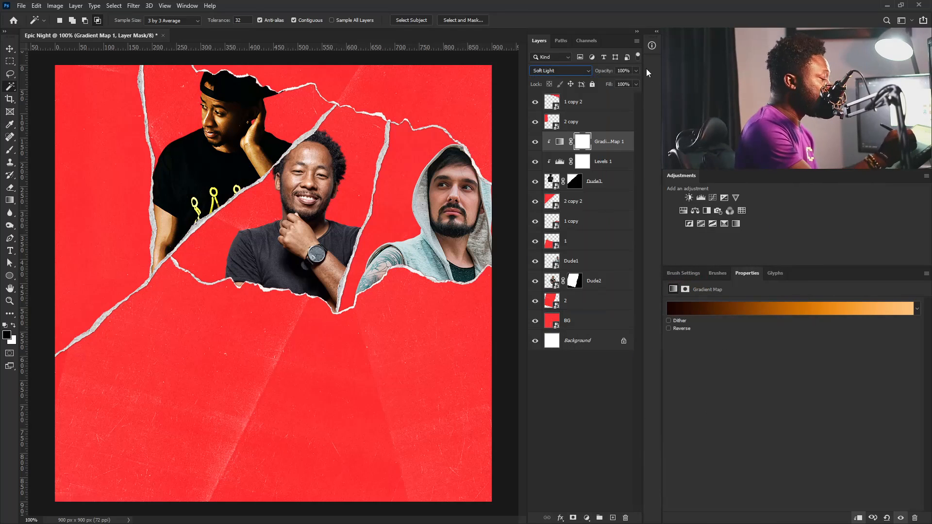
pyautogui.click(636, 70)
pyautogui.moveTo(632, 83); pyautogui.dragTo(613, 86)
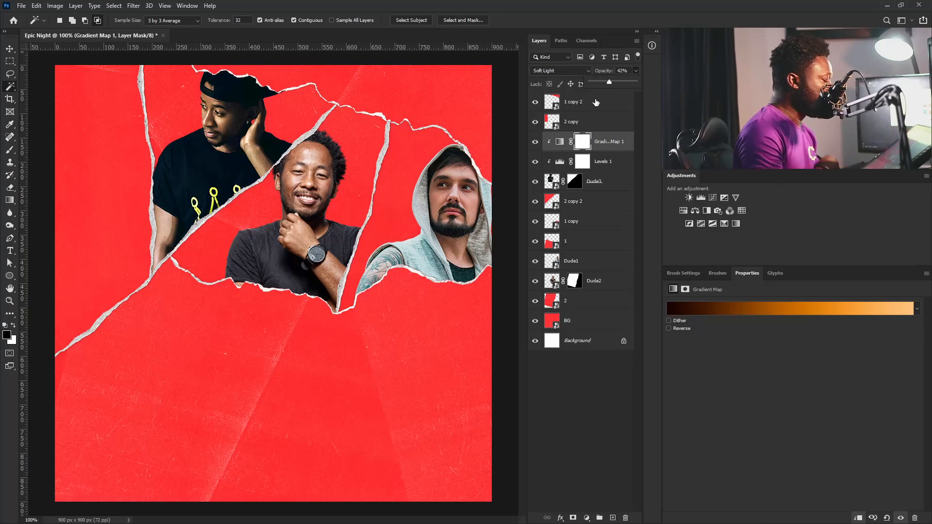
# Step: Add a clipped Hue/Saturation adjustment directly above Dude3 with Saturation at -11, and compare the image with and without it
pyautogui.click(601, 182)
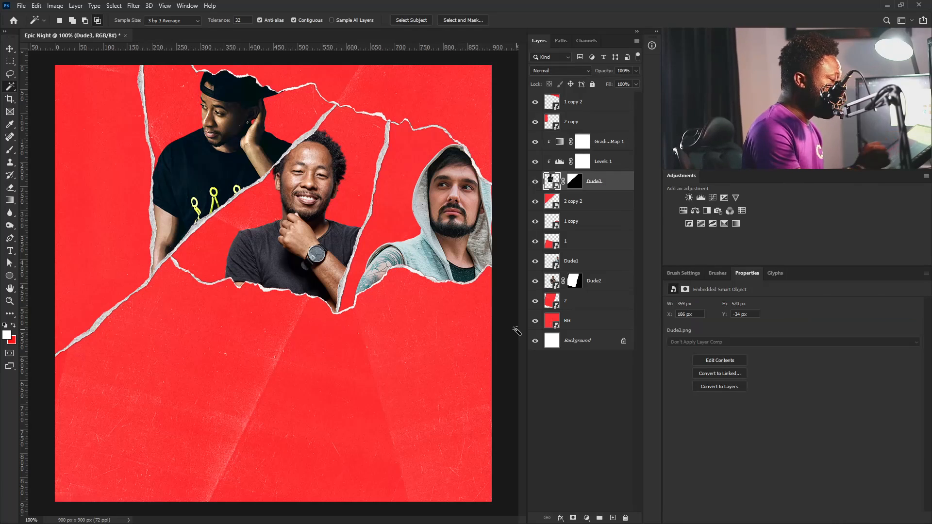
pyautogui.click(684, 210)
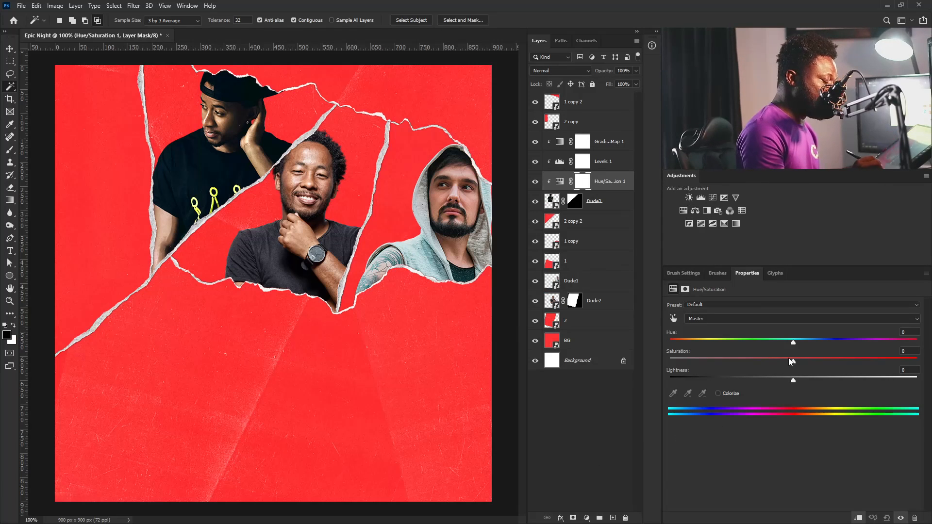
pyautogui.moveTo(787, 362); pyautogui.dragTo(779, 363)
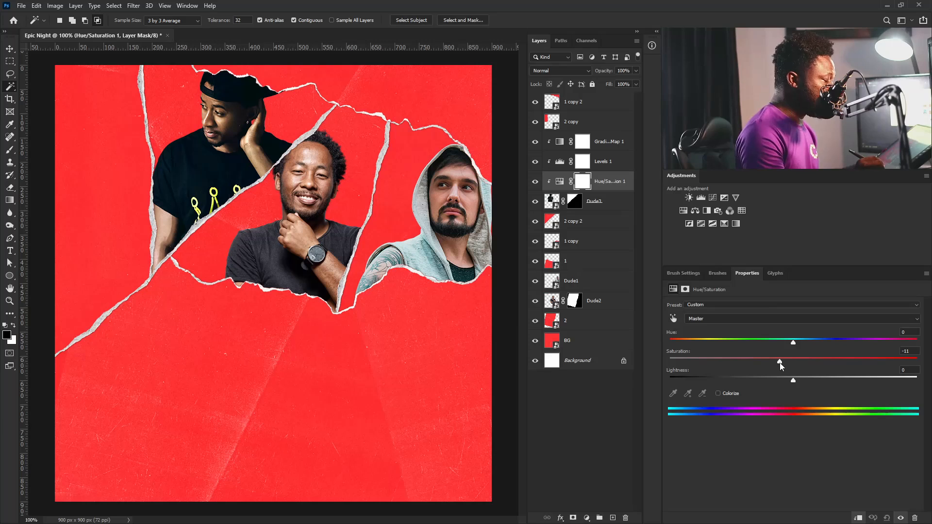
pyautogui.click(537, 182)
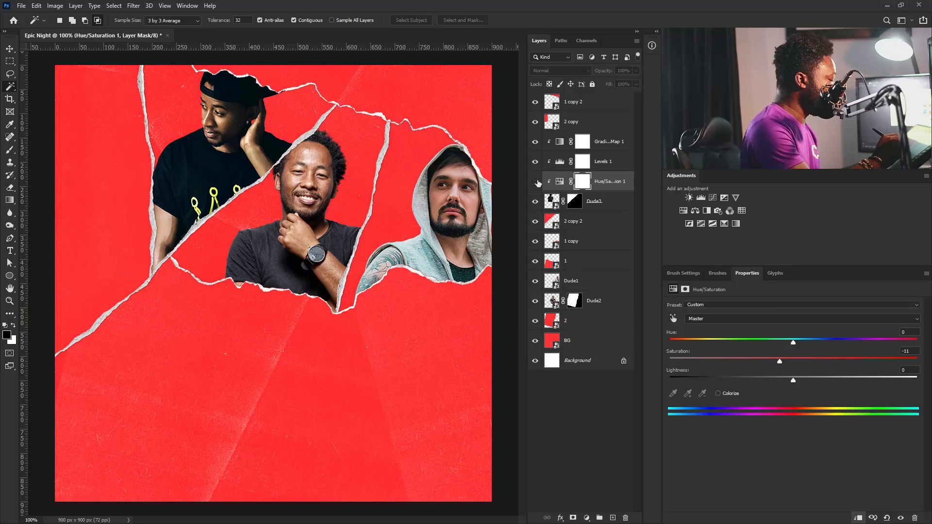
pyautogui.click(536, 183)
# Step: Copy Gradient Map 1 above Dude1, clip it, and add a clipped Hue/Saturation adjustment beneath it with Saturation at -12
pyautogui.moveTo(607, 142); pyautogui.dragTo(583, 292)
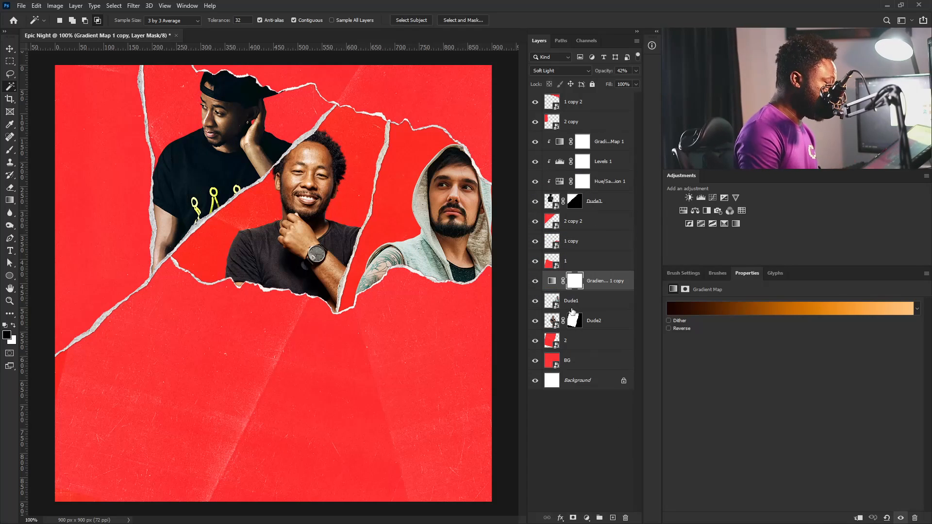
pyautogui.click(858, 519)
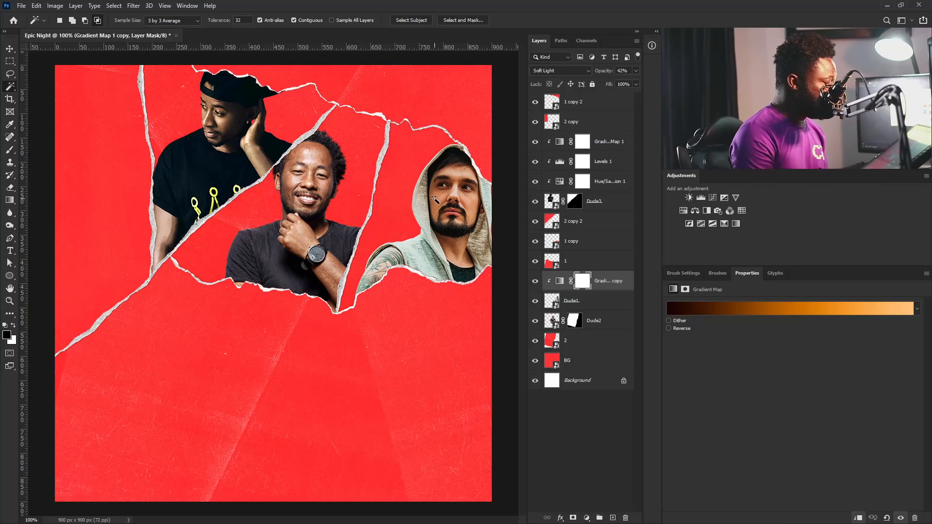
pyautogui.click(684, 211)
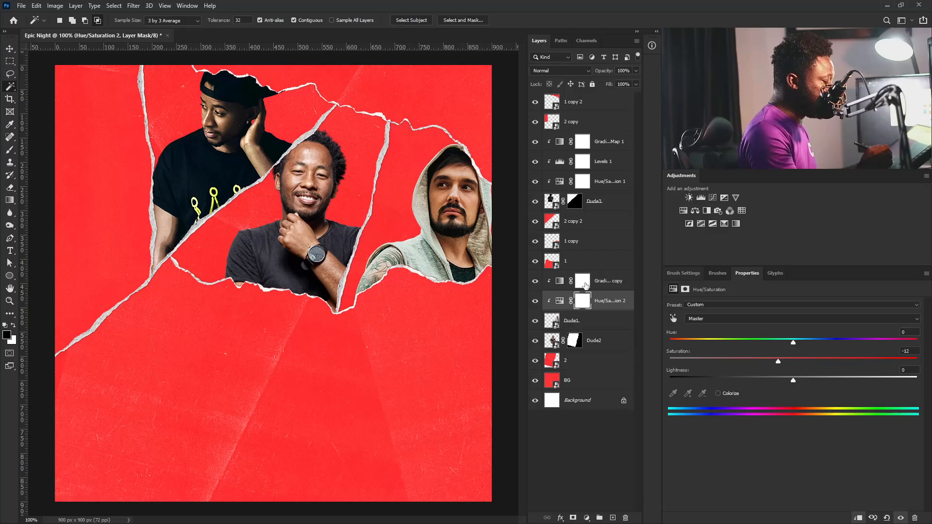
# Step: Place a copy of Gradient Map 1 directly above Dude2 and clip it to that layer
pyautogui.moveTo(614, 141); pyautogui.dragTo(613, 518)
pyautogui.moveTo(607, 141); pyautogui.dragTo(600, 352)
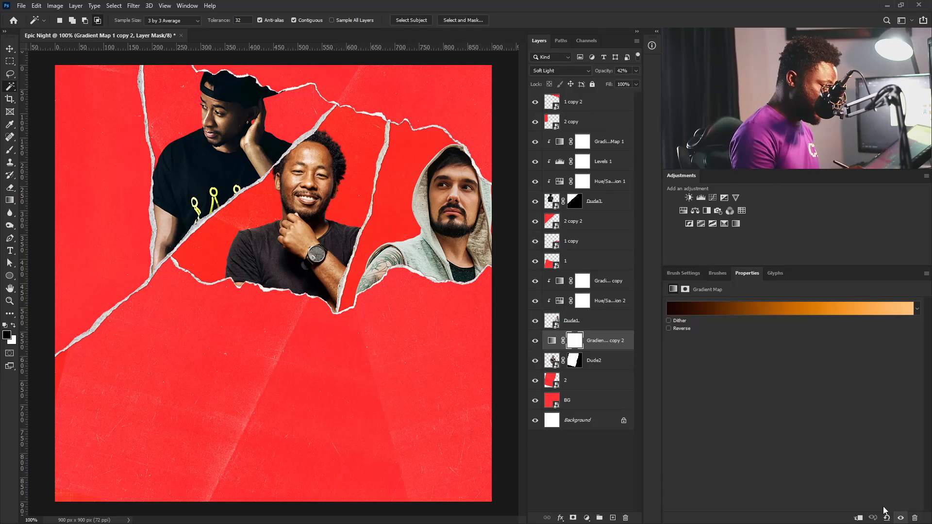
pyautogui.click(858, 519)
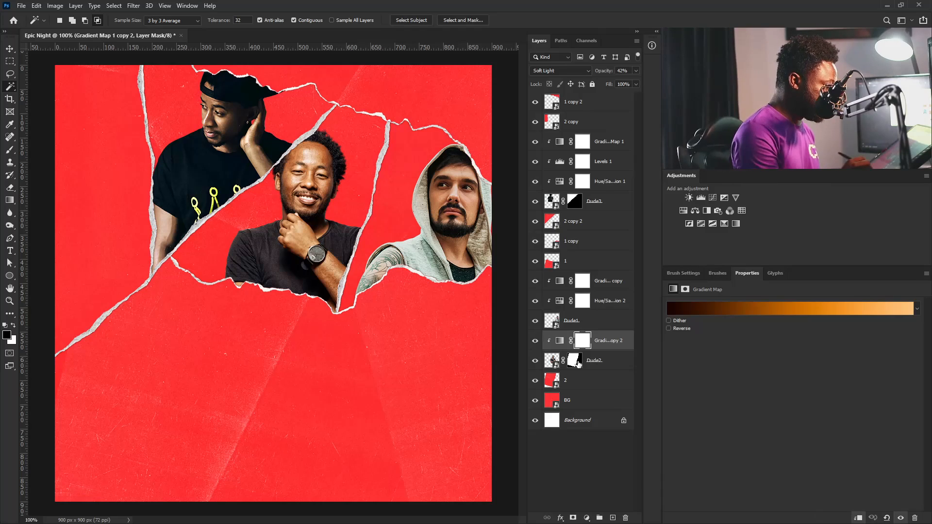
# Step: Add a clipped Hue/Saturation adjustment directly above Dude2 with Saturation at -23
pyautogui.click(592, 366)
pyautogui.click(611, 347)
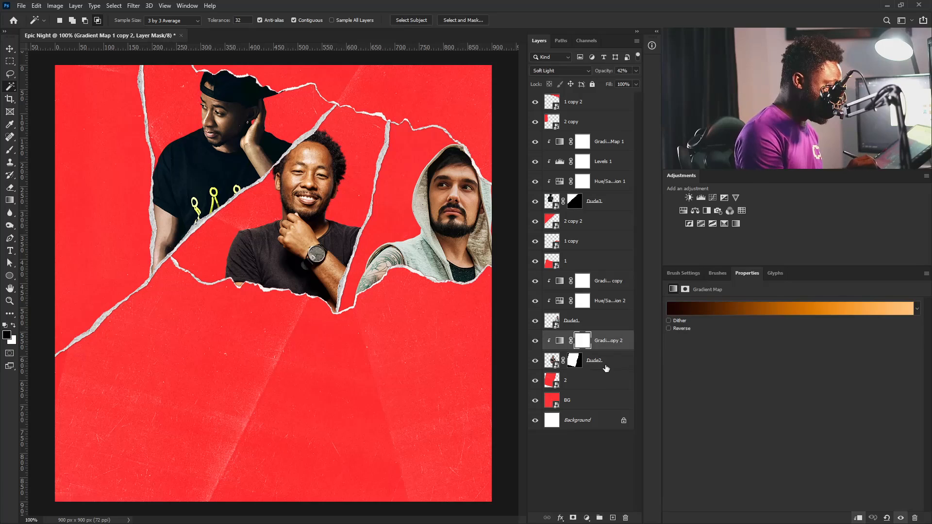
pyautogui.click(605, 364)
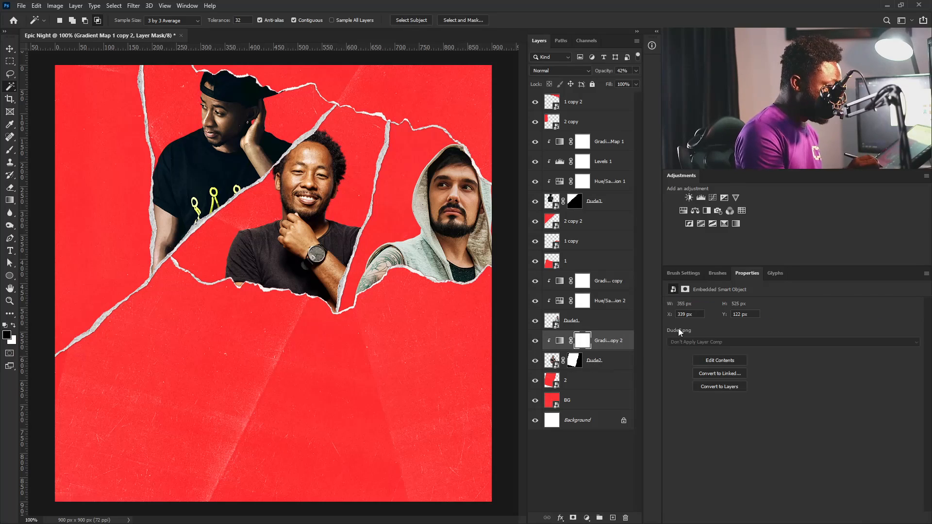
pyautogui.click(683, 210)
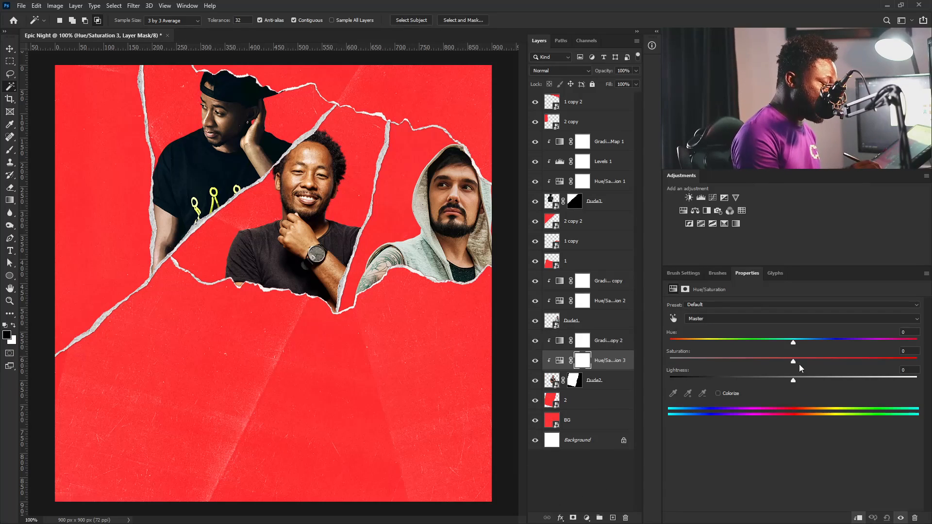
pyautogui.moveTo(793, 362); pyautogui.dragTo(782, 362)
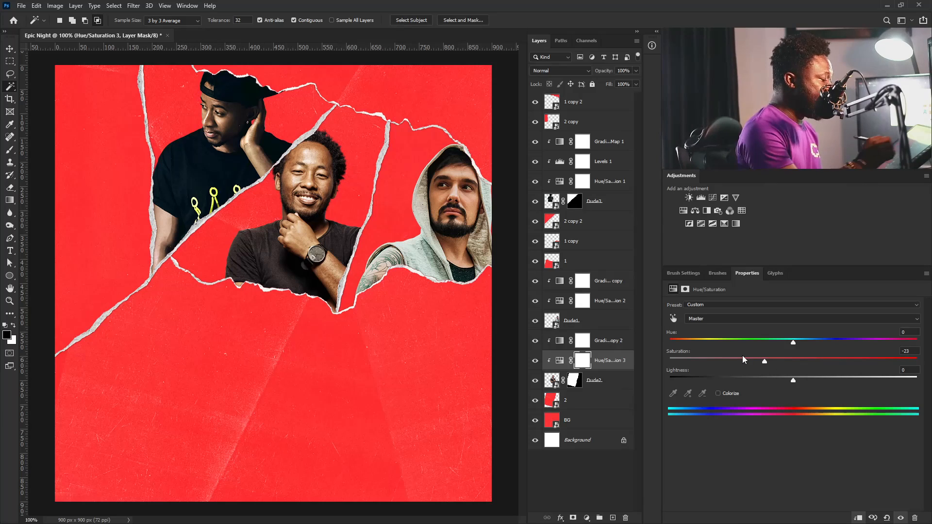
# Step: Add an unclipped Gradient Map above Gradient Map 1 and choose the custom dark red to bright red gradient preset
pyautogui.click(604, 141)
pyautogui.click(736, 224)
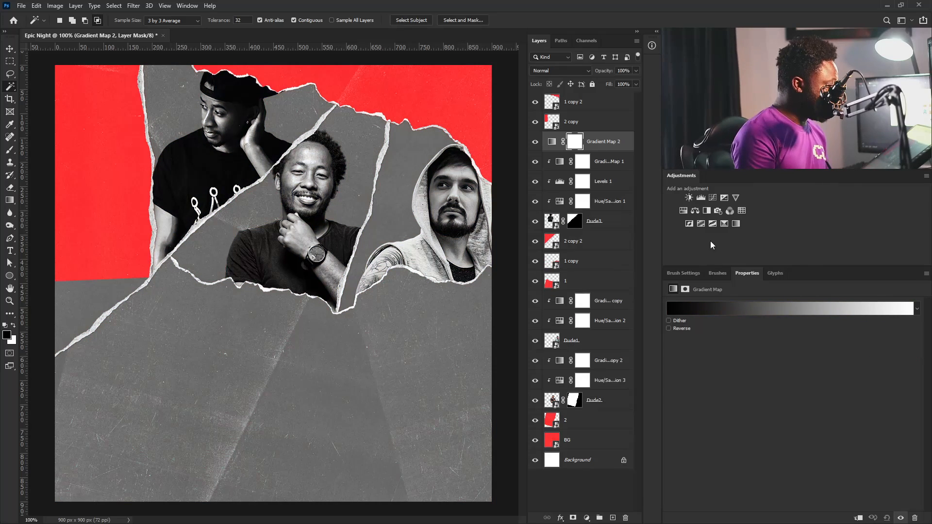
pyautogui.click(746, 310)
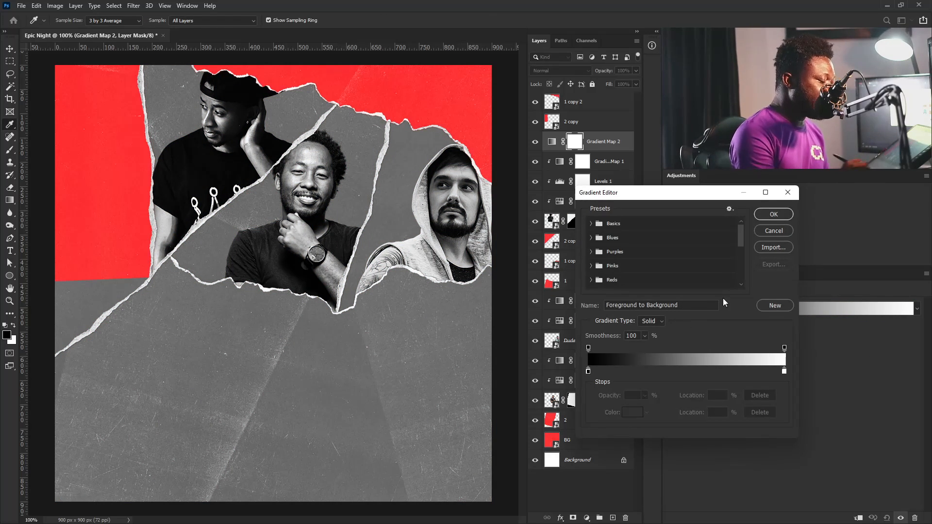
pyautogui.moveTo(740, 237); pyautogui.dragTo(740, 279)
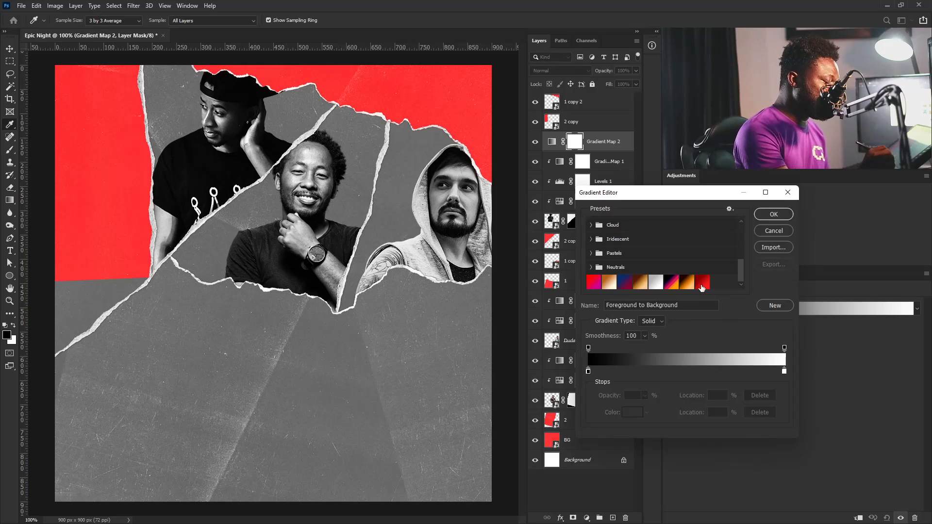
pyautogui.click(702, 283)
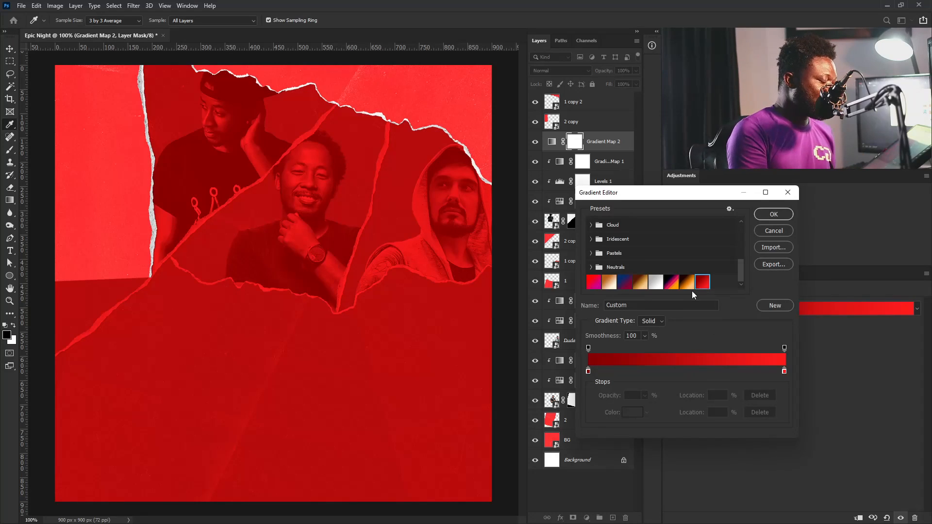
# Step: Check the color values of the gradient's dark red and bright red stops, and accept the gradient
pyautogui.rightClick(590, 372)
pyautogui.click(588, 371)
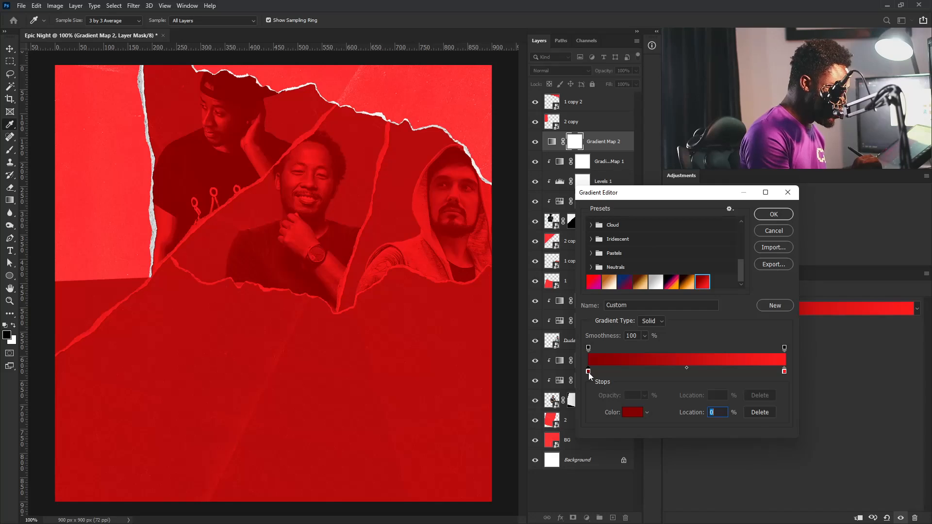
pyautogui.doubleClick(589, 371)
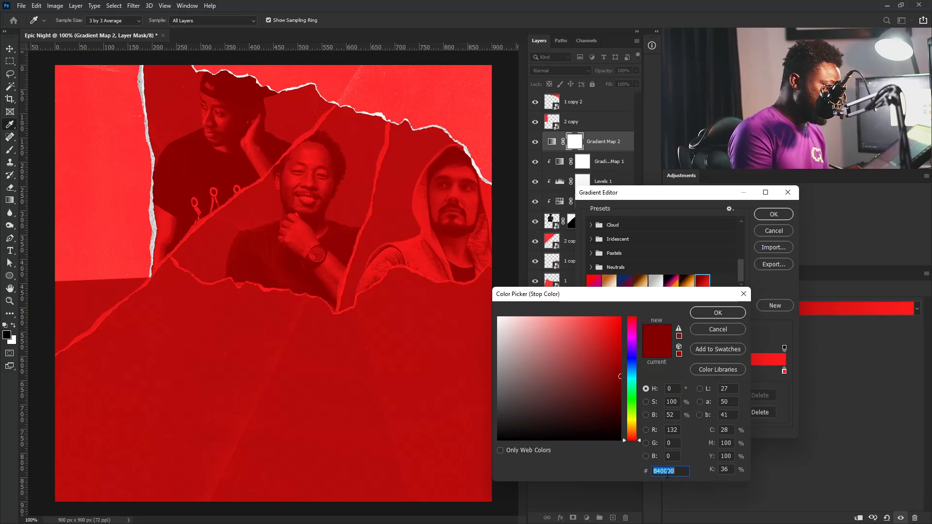
pyautogui.click(723, 314)
pyautogui.click(784, 372)
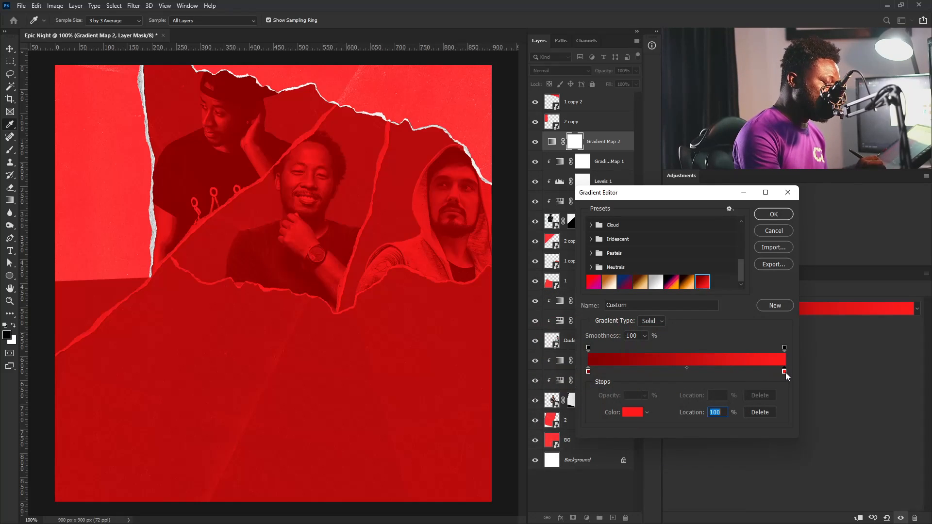
pyautogui.doubleClick(785, 372)
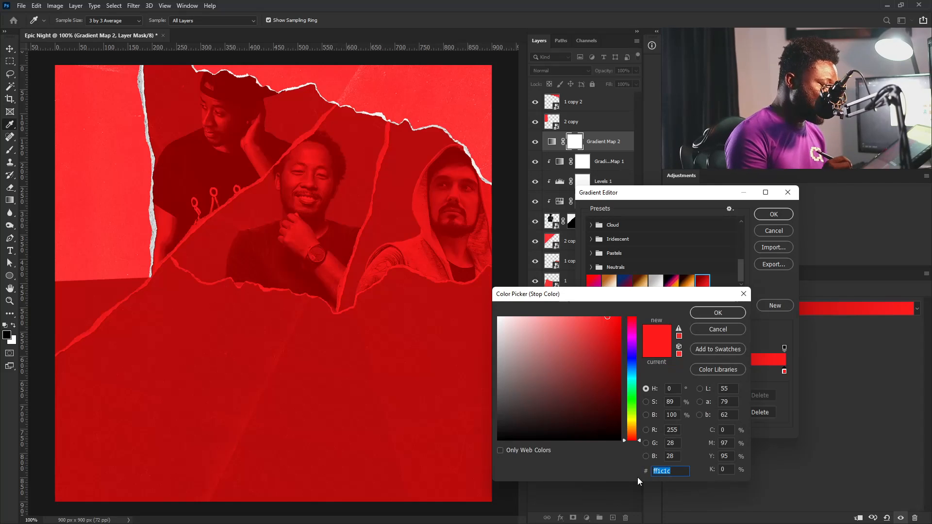
pyautogui.click(718, 312)
pyautogui.click(776, 214)
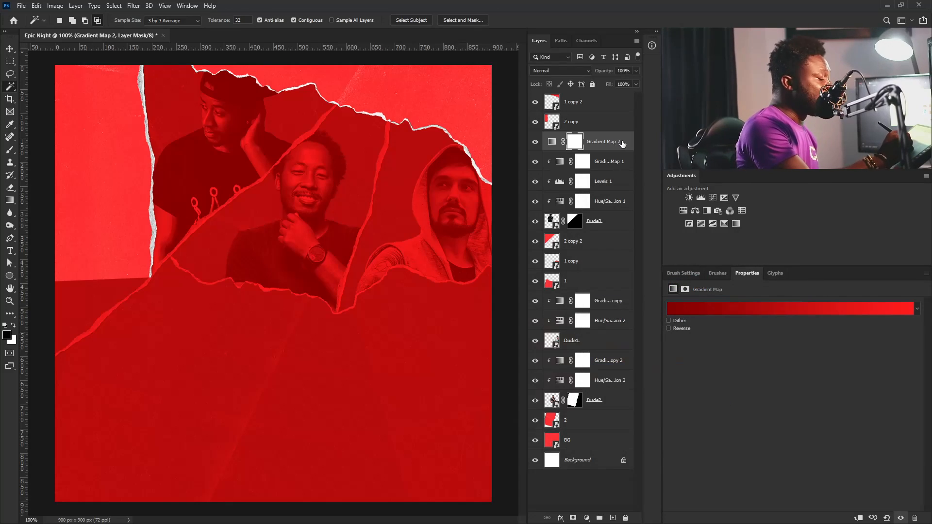
# Step: Restrict the red Gradient Map to the shadows using Blend If with the Underlying Layer white point split at 0 / 39, and set its opacity to 70%
pyautogui.click(551, 141)
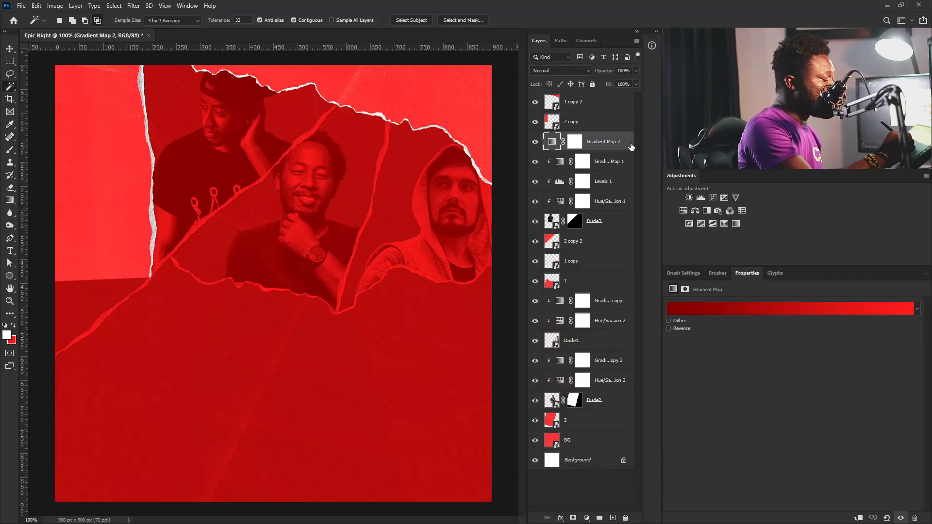
pyautogui.doubleClick(630, 146)
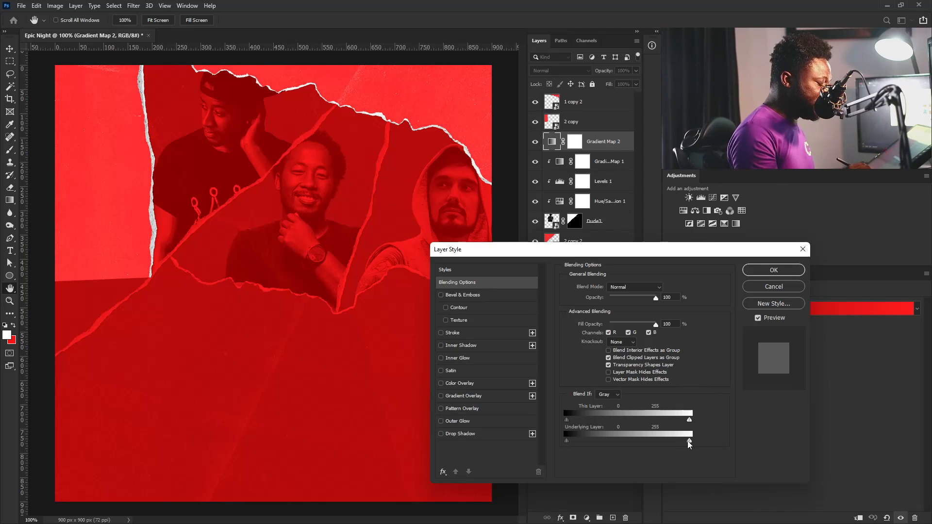
pyautogui.moveTo(691, 445); pyautogui.dragTo(602, 446)
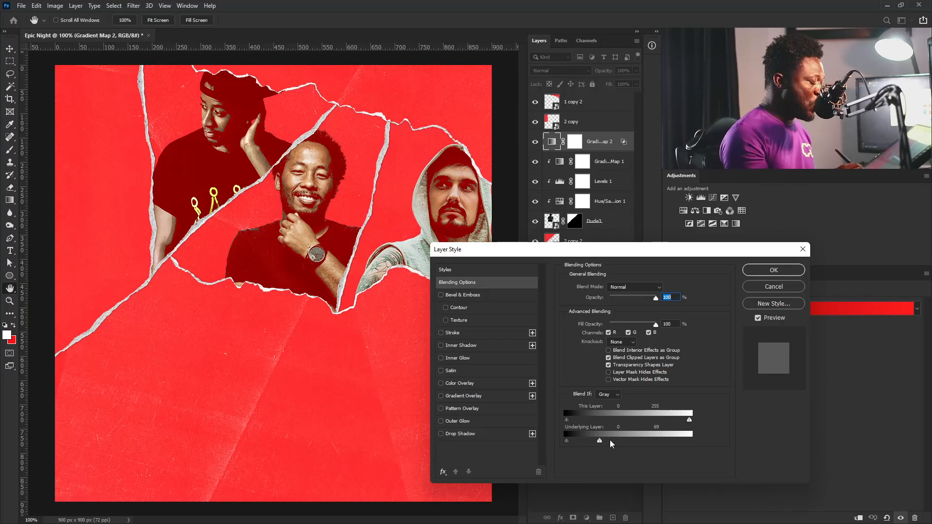
pyautogui.moveTo(599, 443); pyautogui.dragTo(579, 445)
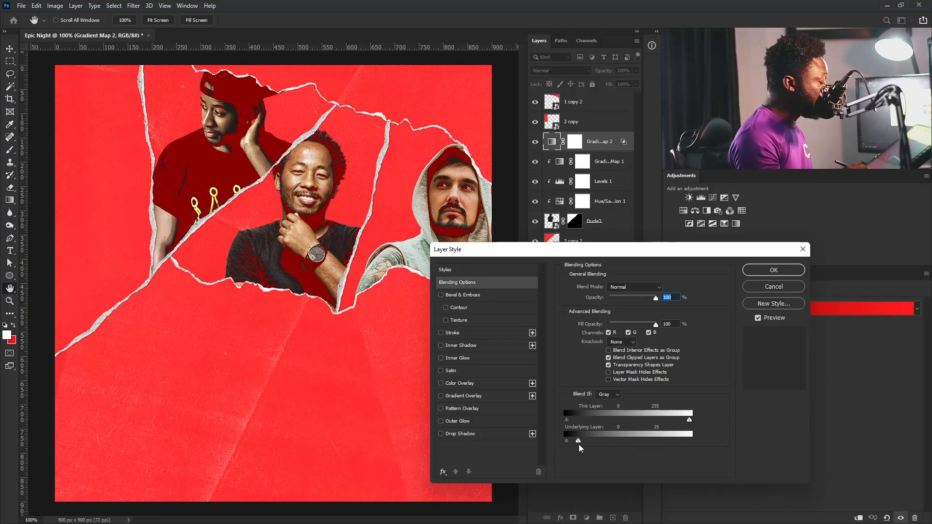
pyautogui.press('alt')
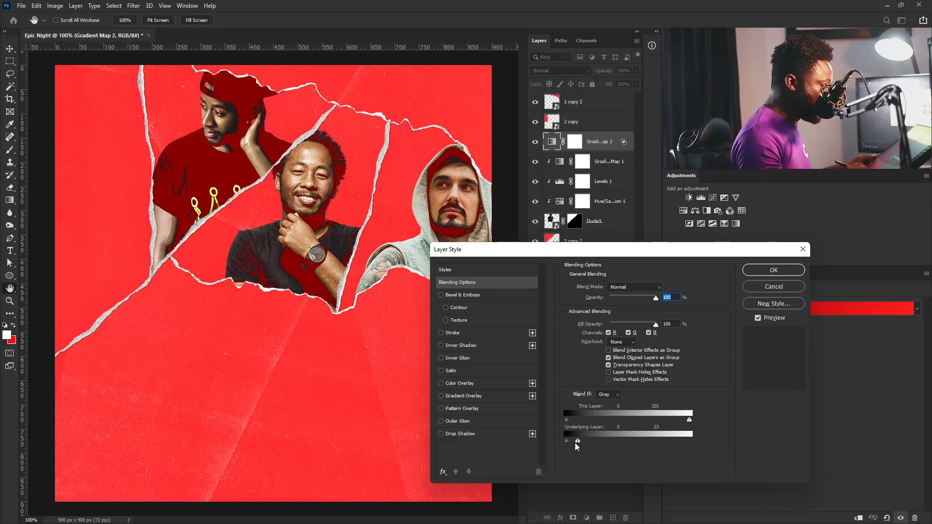
pyautogui.moveTo(578, 441)
pyautogui.mouseDown()
pyautogui.moveTo(565, 443)
pyautogui.moveTo(588, 443)
pyautogui.mouseUp()
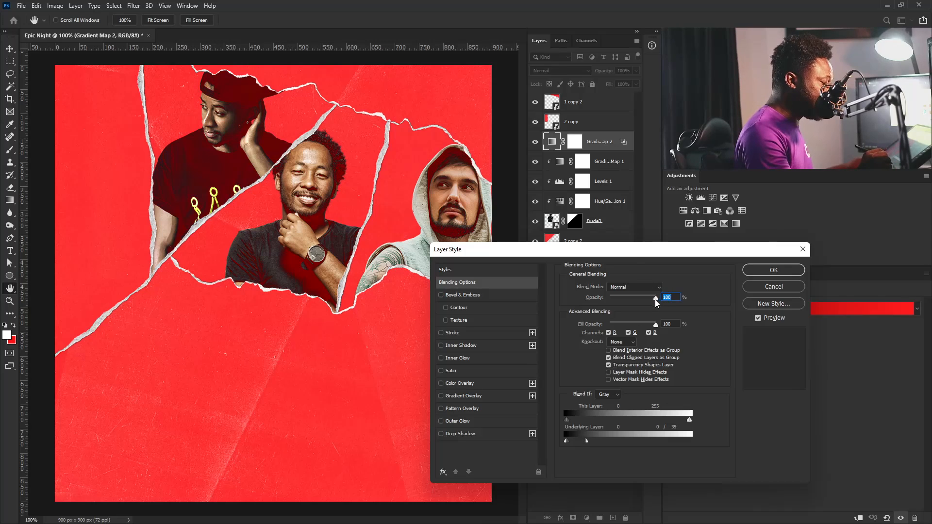
pyautogui.moveTo(656, 300); pyautogui.dragTo(646, 300)
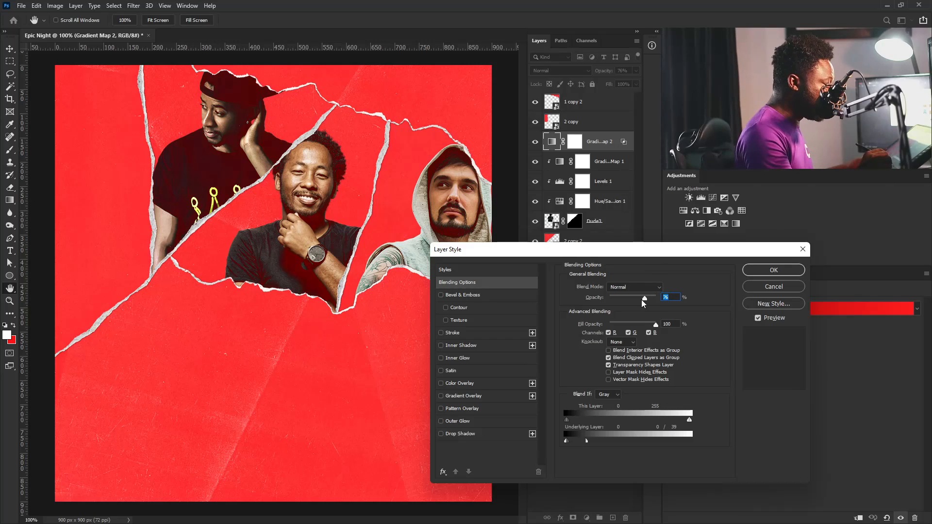
pyautogui.click(758, 270)
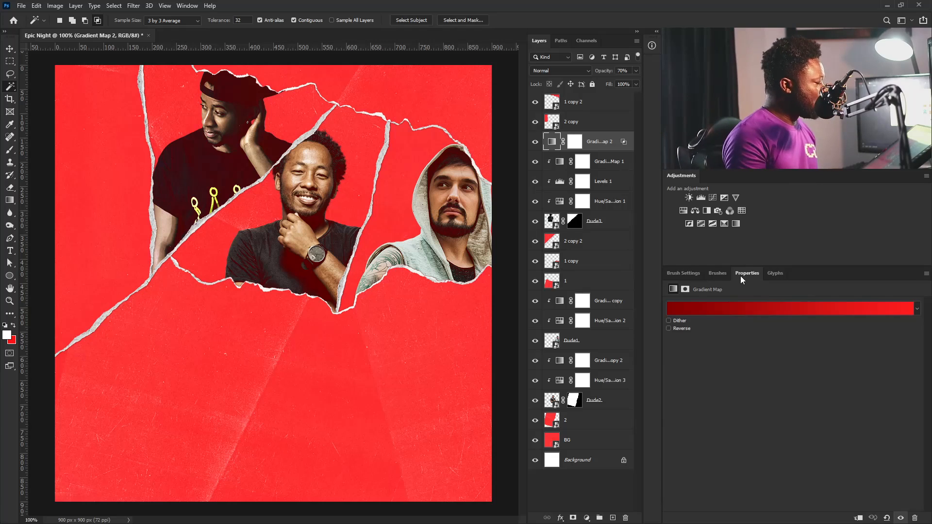
# Step: Create a layer named "noise" above 1 copy 2 in Soft Light mode, filled with the neutral 50% gray
pyautogui.keyDown('ctrl'); pyautogui.click(481, 293); pyautogui.keyUp('ctrl')
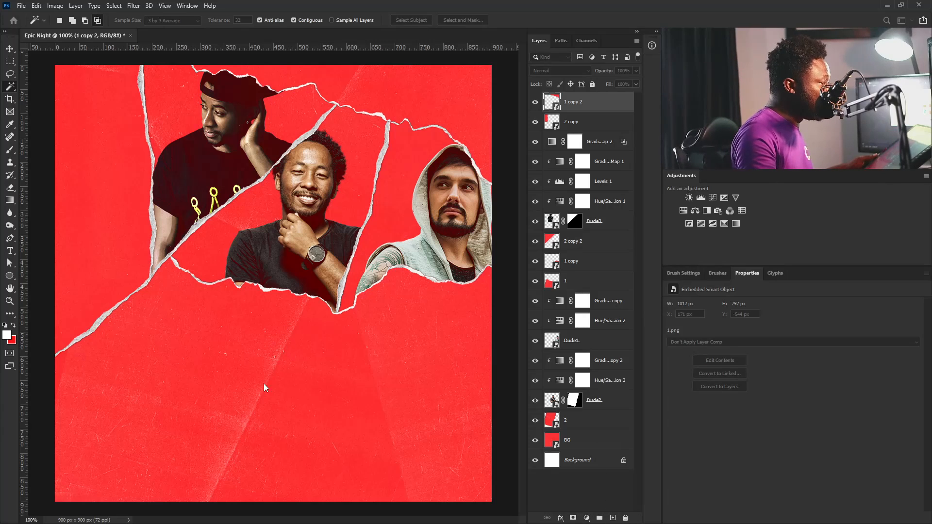
pyautogui.hotkey('ctrl', 'shift', 'n')
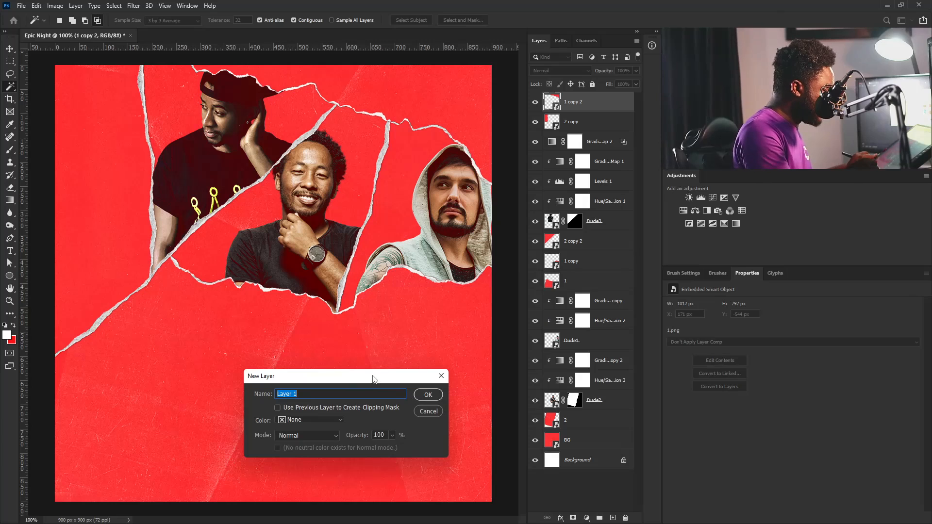
pyautogui.moveTo(374, 379); pyautogui.dragTo(419, 373)
pyautogui.write('noise')
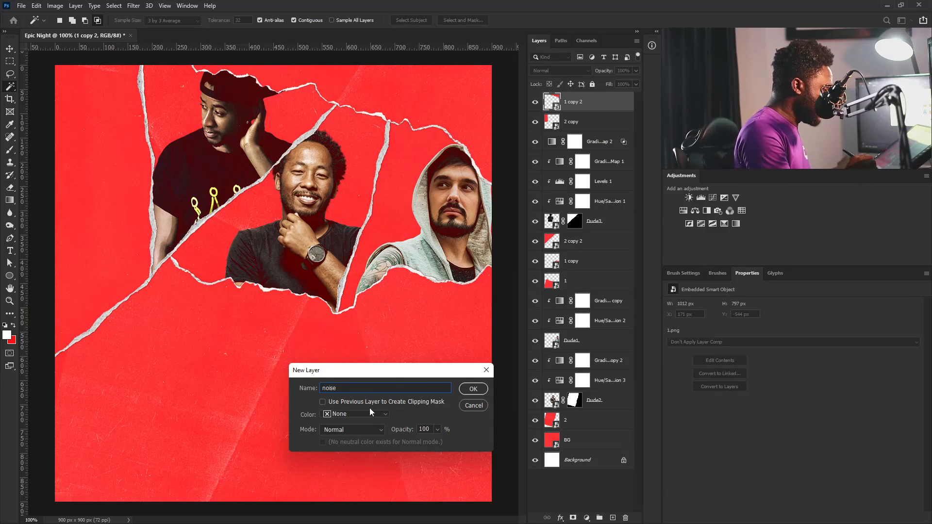
pyautogui.click(370, 429)
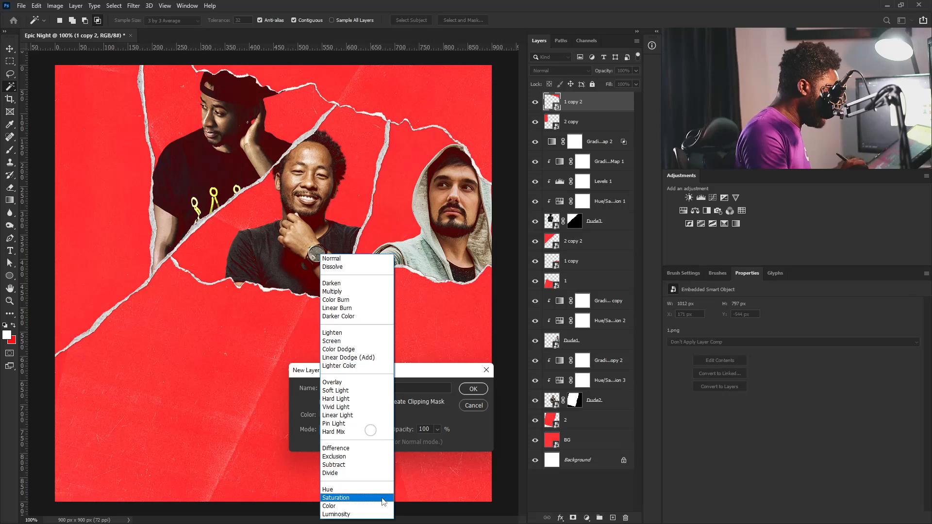
pyautogui.click(360, 389)
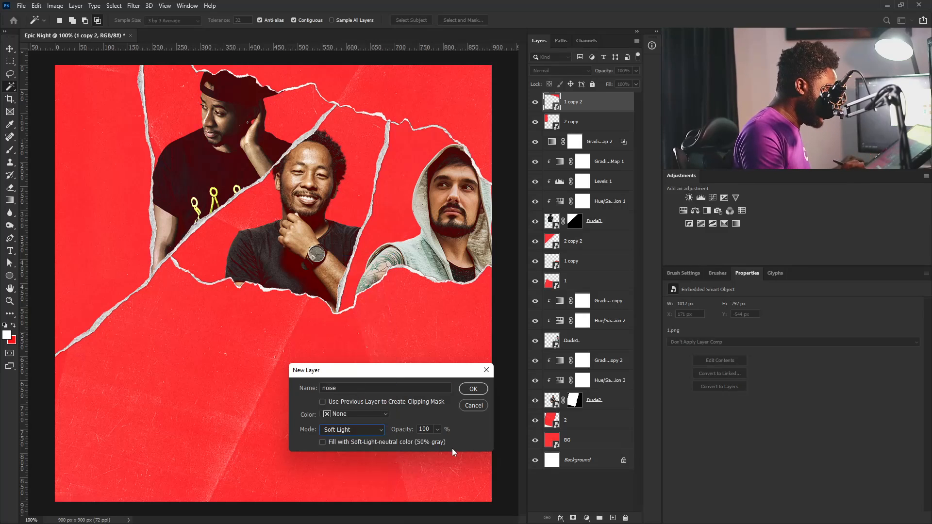
pyautogui.click(321, 443)
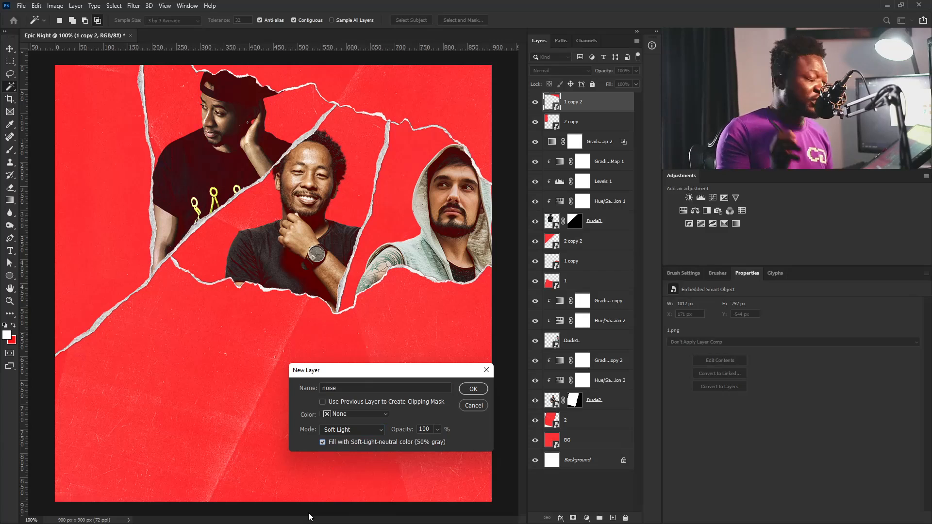
pyautogui.click(474, 389)
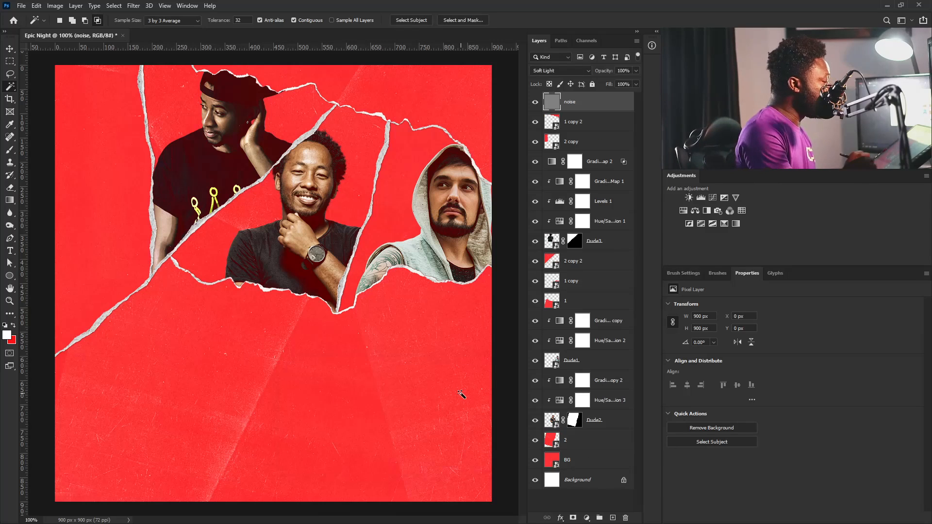
# Step: Apply the Add Noise filter to the noise layer at 11% with Uniform distribution and Monochromatic enabled
pyautogui.click(136, 6)
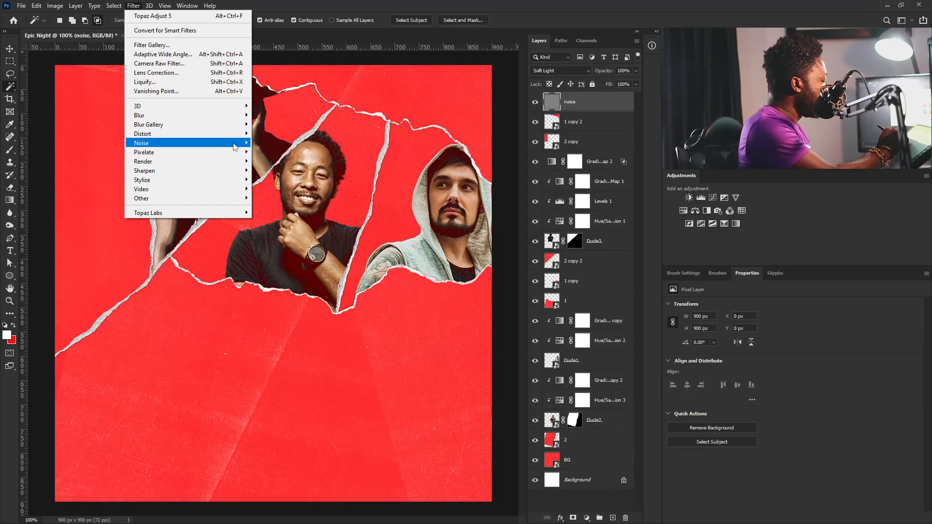
pyautogui.moveTo(235, 147)
pyautogui.click(285, 144)
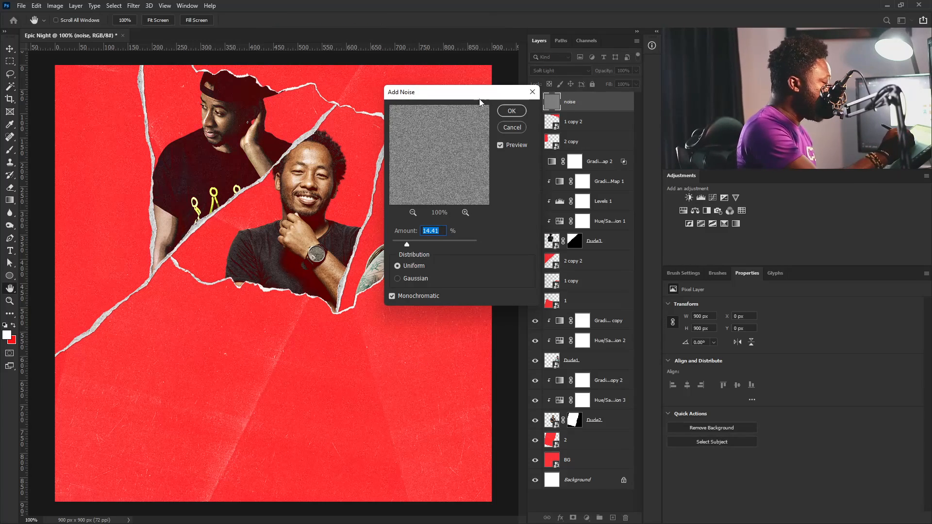
pyautogui.moveTo(481, 101); pyautogui.dragTo(588, 293)
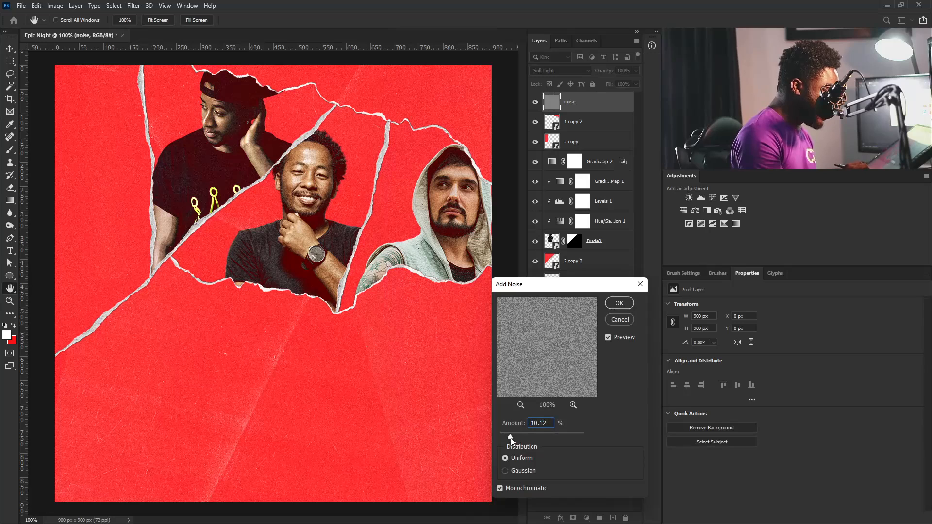
pyautogui.moveTo(511, 438); pyautogui.dragTo(511, 439)
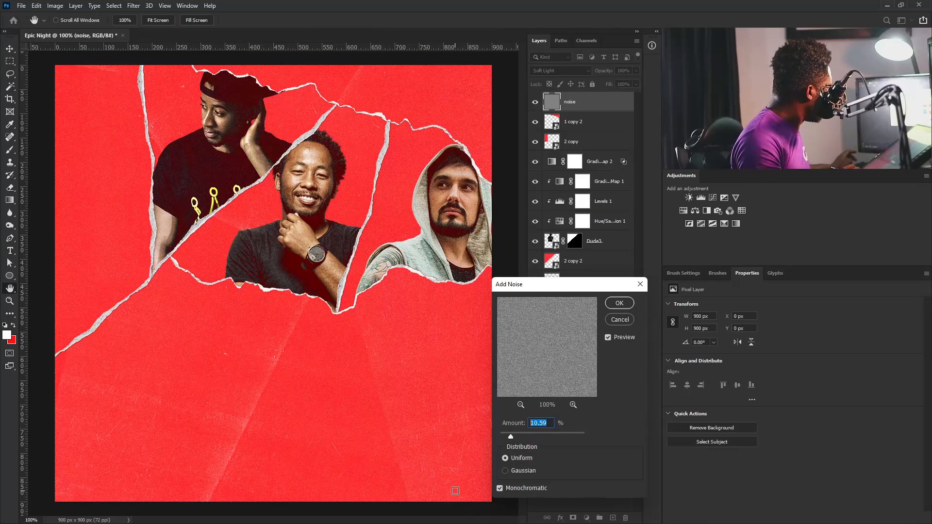
pyautogui.write('11')
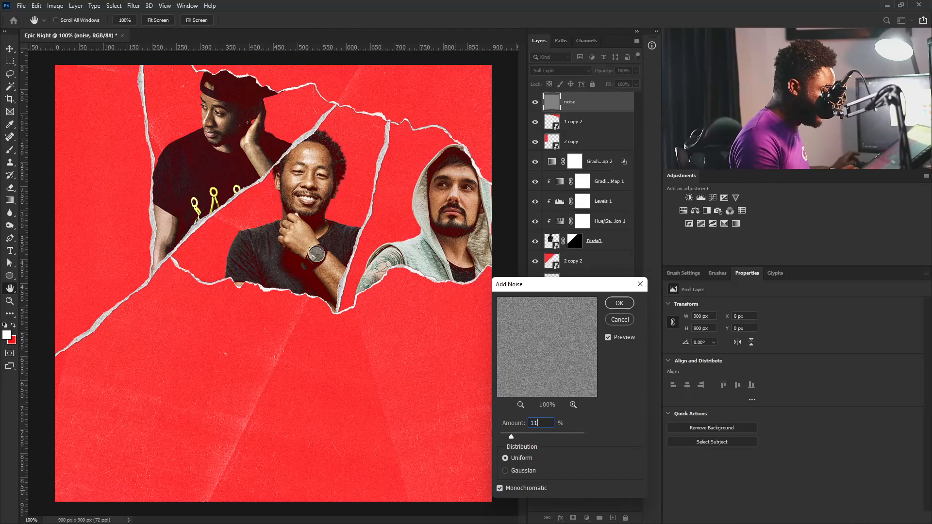
pyautogui.click(620, 304)
pyautogui.scroll(3, 343, 219)
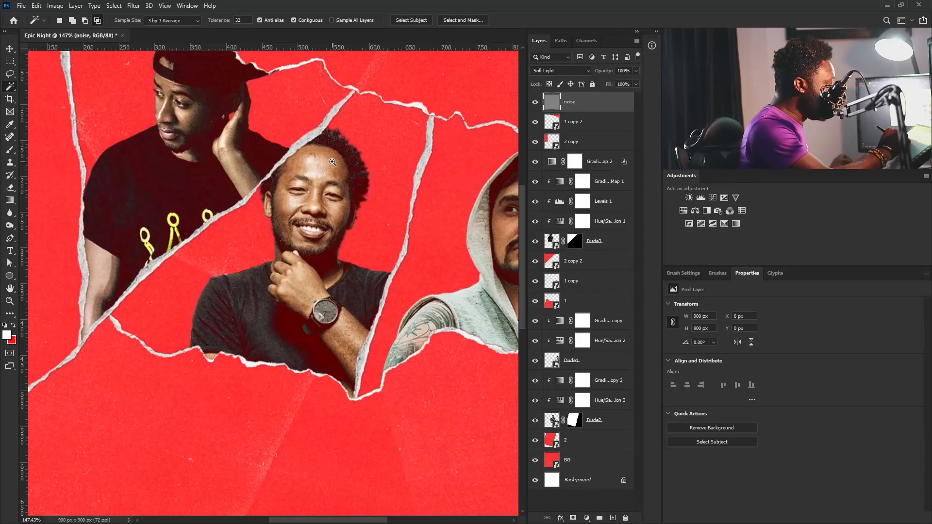
pyautogui.scroll(-3, 333, 162)
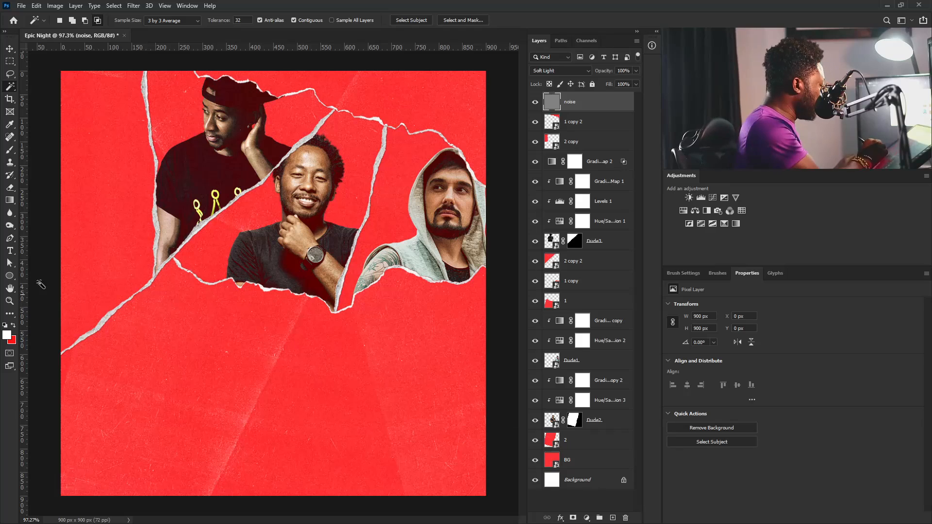
# Step: Add the white text "et" on the lower red paper, turn All Caps off and shift the text slightly right
pyautogui.click(9, 251)
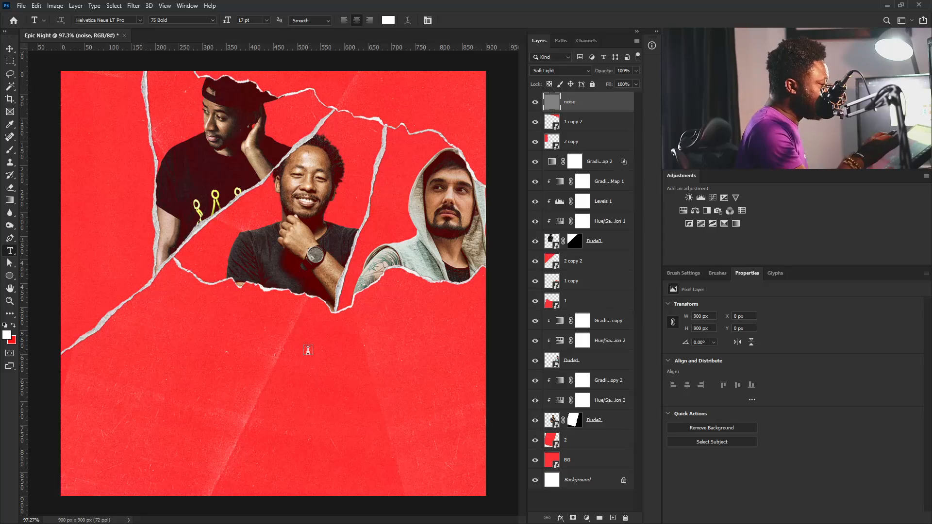
pyautogui.click(372, 389)
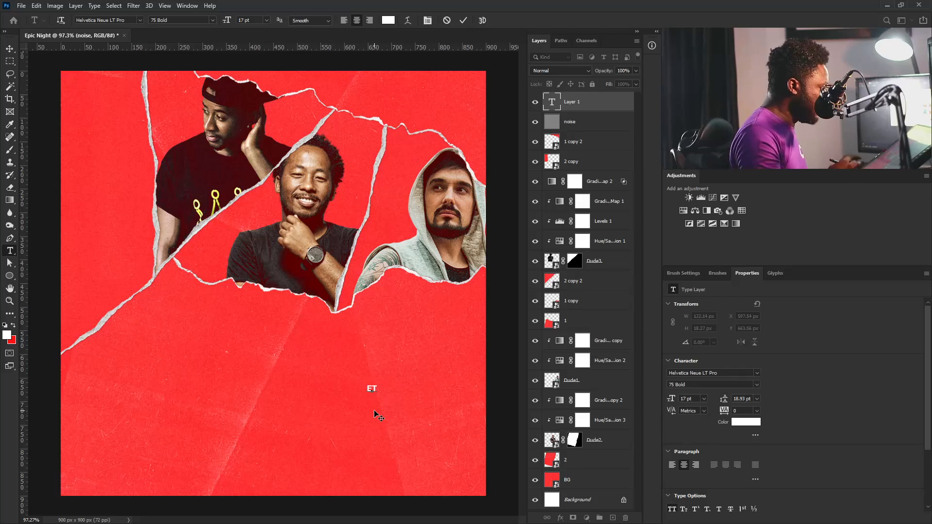
pyautogui.write('et')
pyautogui.click(9, 49)
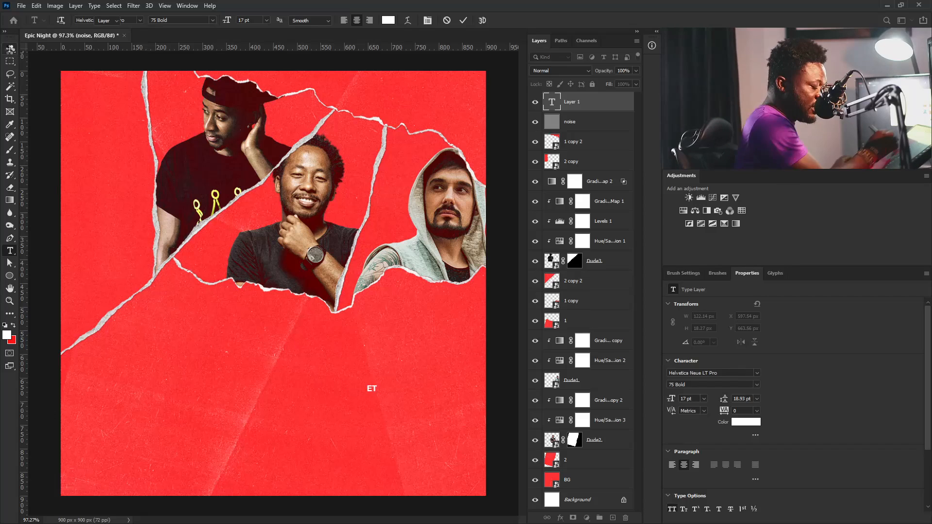
pyautogui.click(671, 510)
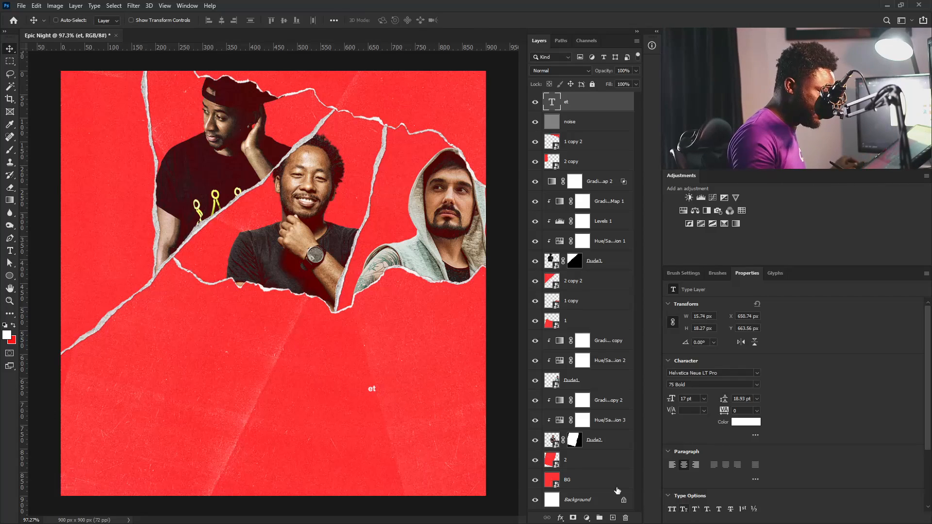
pyautogui.moveTo(376, 389); pyautogui.dragTo(395, 387)
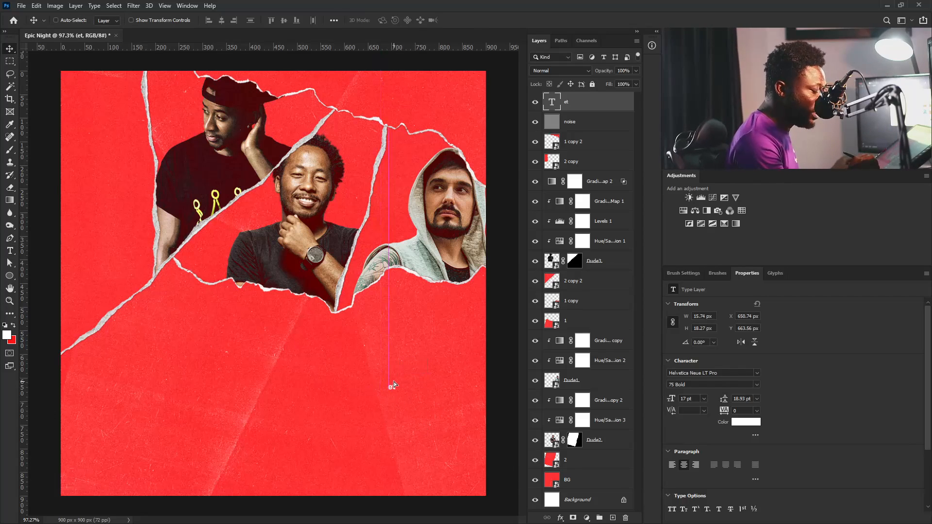
# Step: Change the font of the "et" text to Mind Blowing light Regular
pyautogui.click(758, 373)
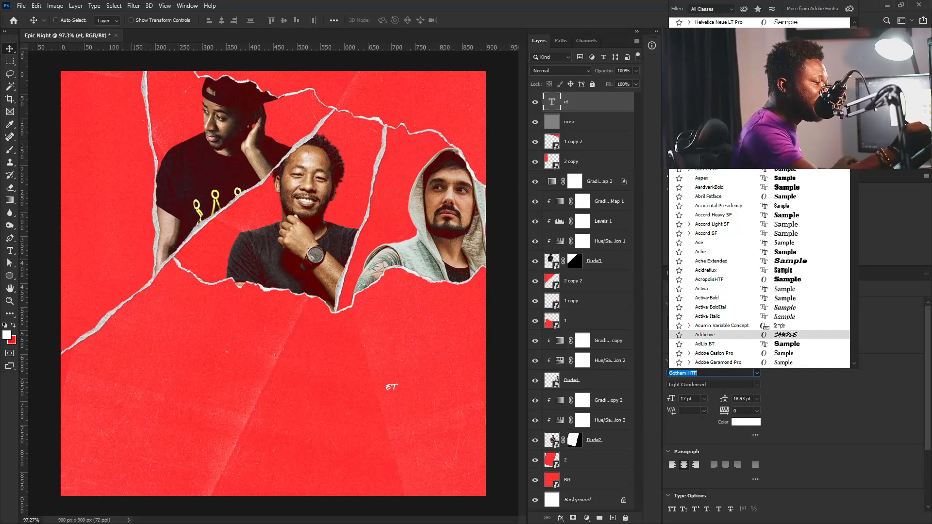
pyautogui.click(720, 68)
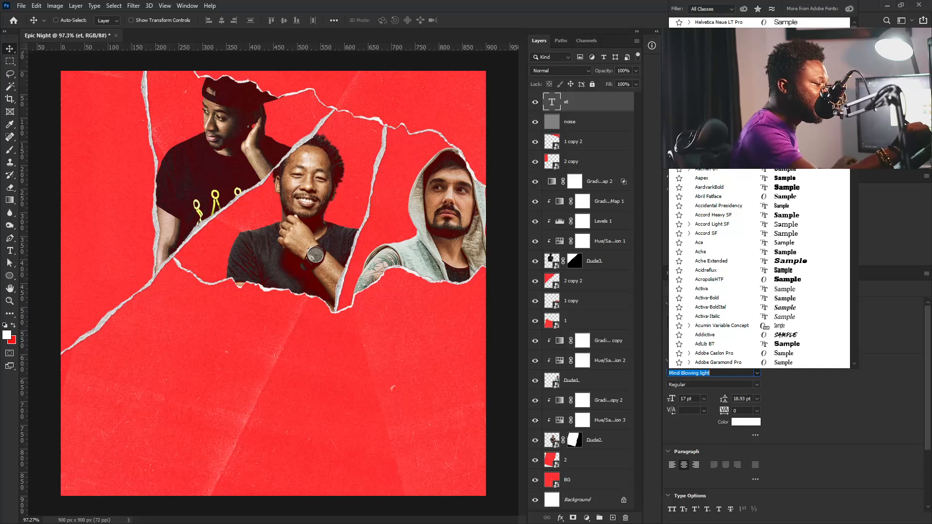
pyautogui.click(516, 318)
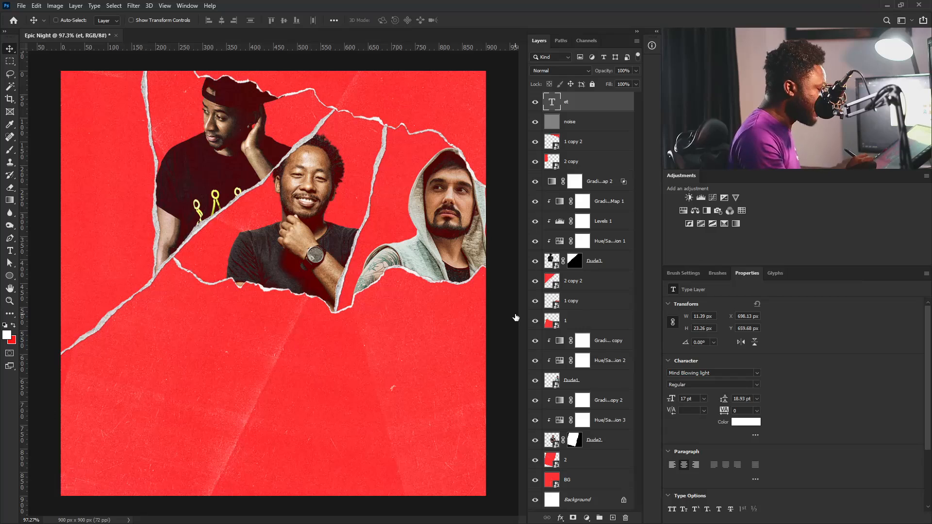
# Step: Enlarge the "et" text to about 932 pt over the flyer's upper-right corner and set its opacity to 23%
pyautogui.hotkey('ctrl', 't')
pyautogui.moveTo(396, 395); pyautogui.dragTo(497, 508)
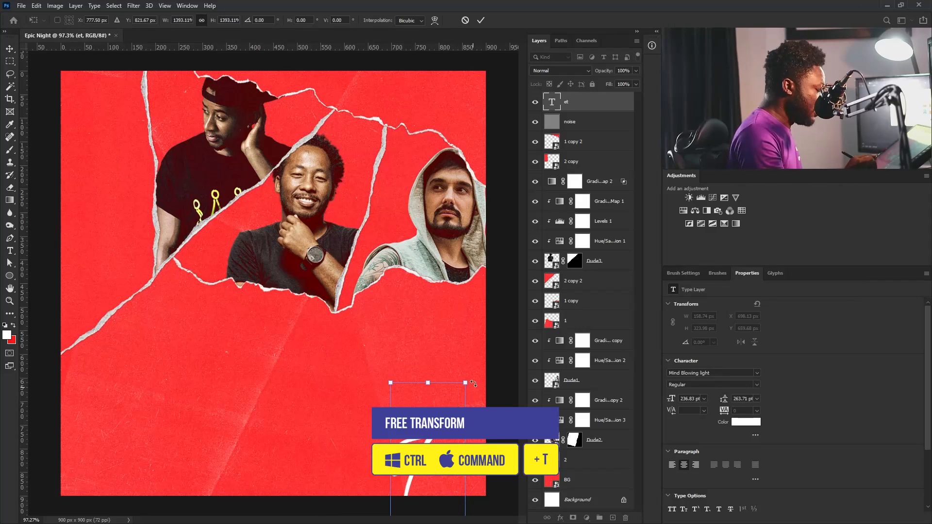
pyautogui.moveTo(473, 383); pyautogui.dragTo(576, 158)
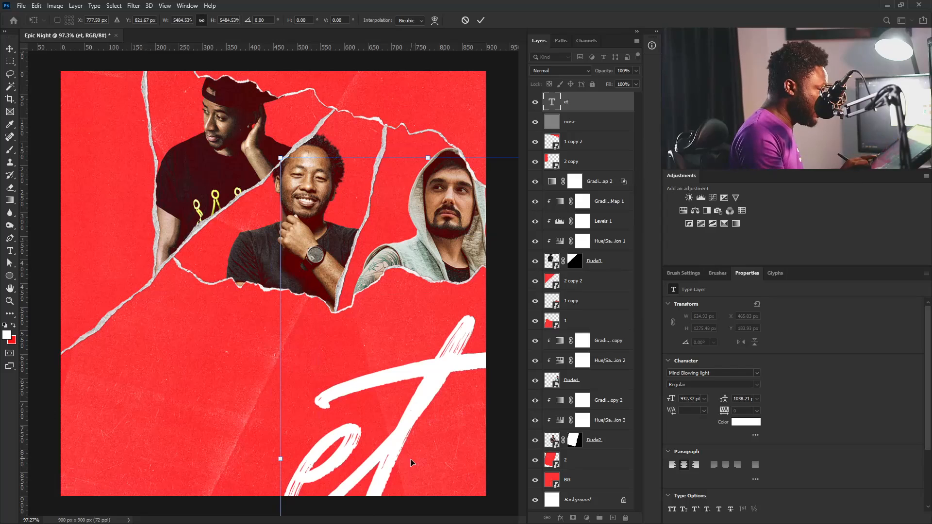
pyautogui.moveTo(410, 459); pyautogui.dragTo(453, 122)
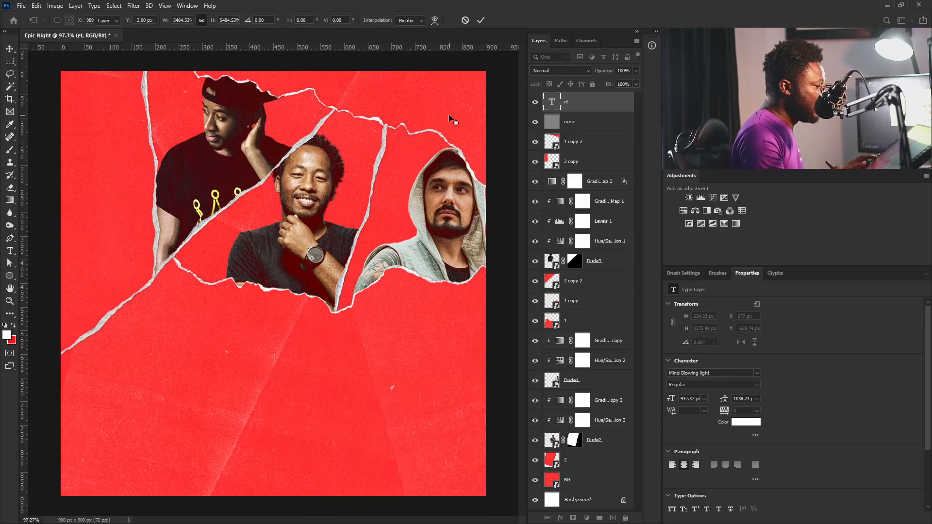
pyautogui.press('Return')
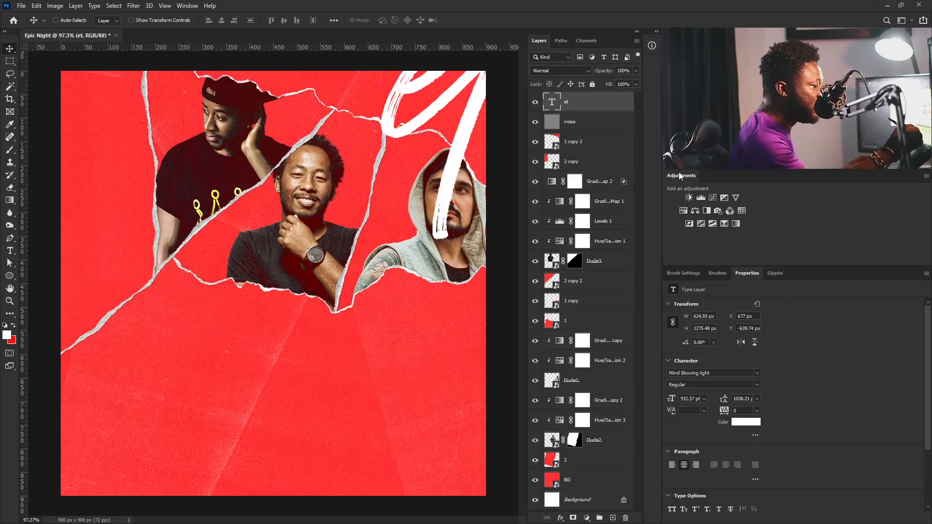
pyautogui.click(635, 85)
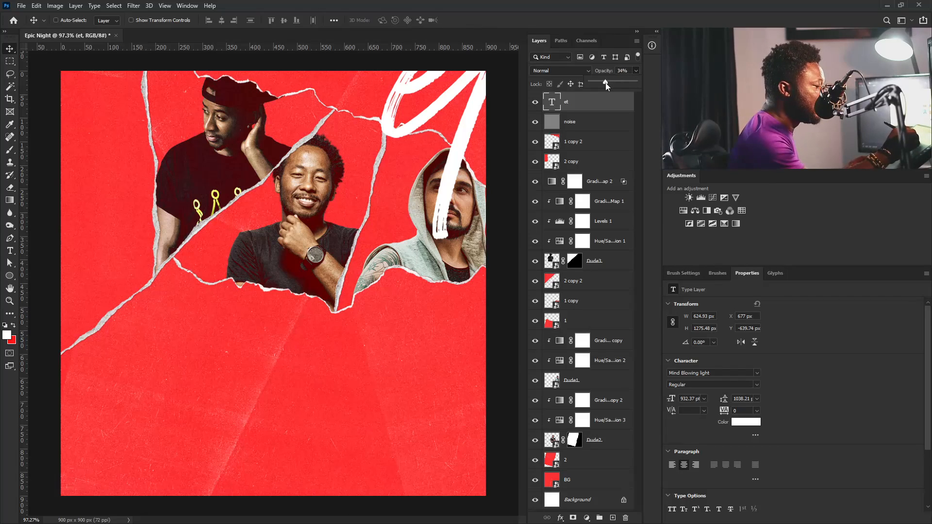
pyautogui.moveTo(606, 84); pyautogui.dragTo(601, 83)
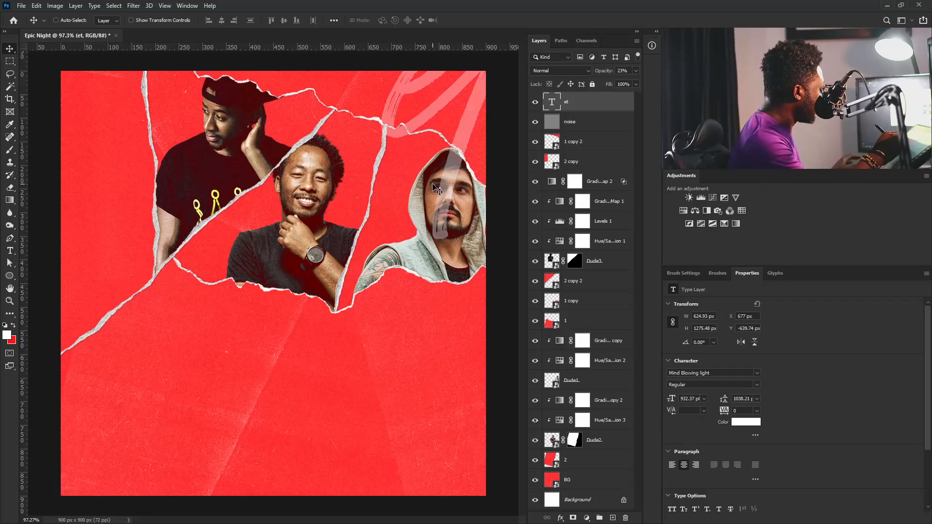
# Step: Scale the "et" text by about 210% and move it mostly off the flyer's upper-right corner
pyautogui.hotkey('ctrl', '-')
pyautogui.hotkey('ctrl', '-')
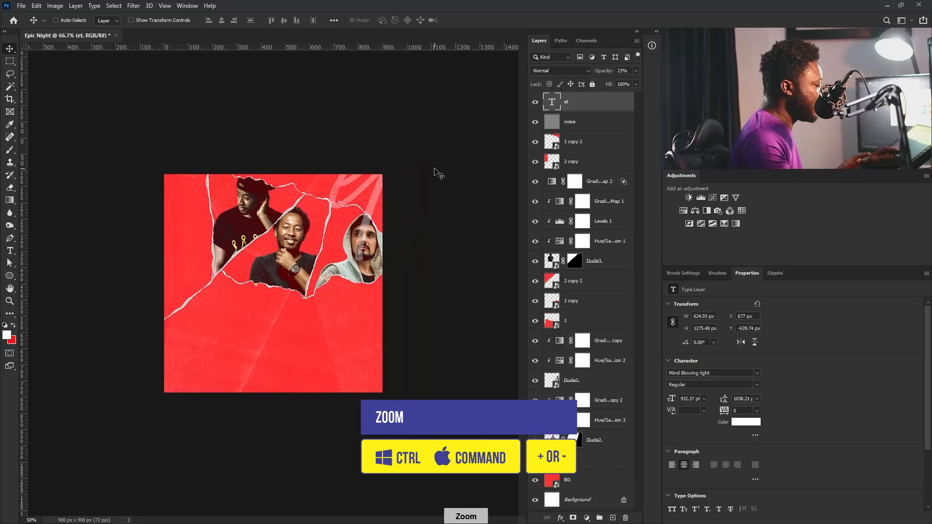
pyautogui.hotkey('ctrl', '-')
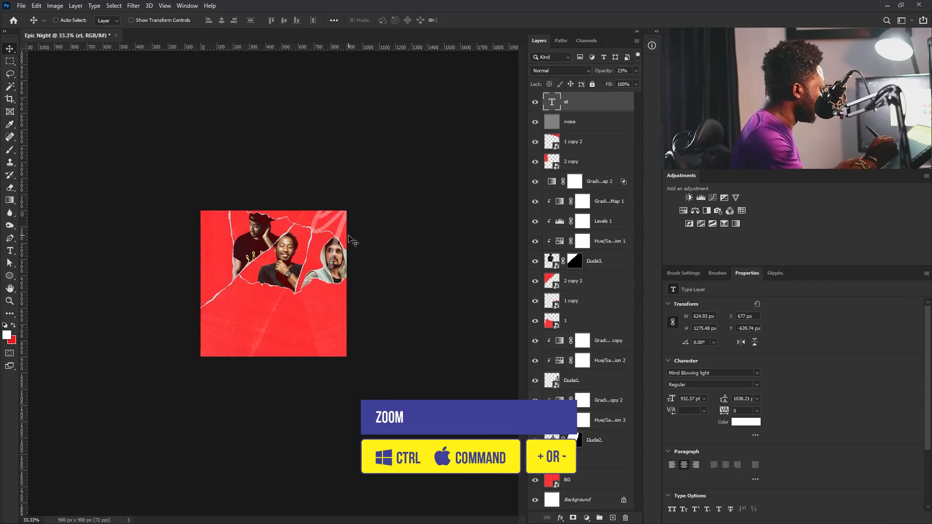
pyautogui.press('shift')
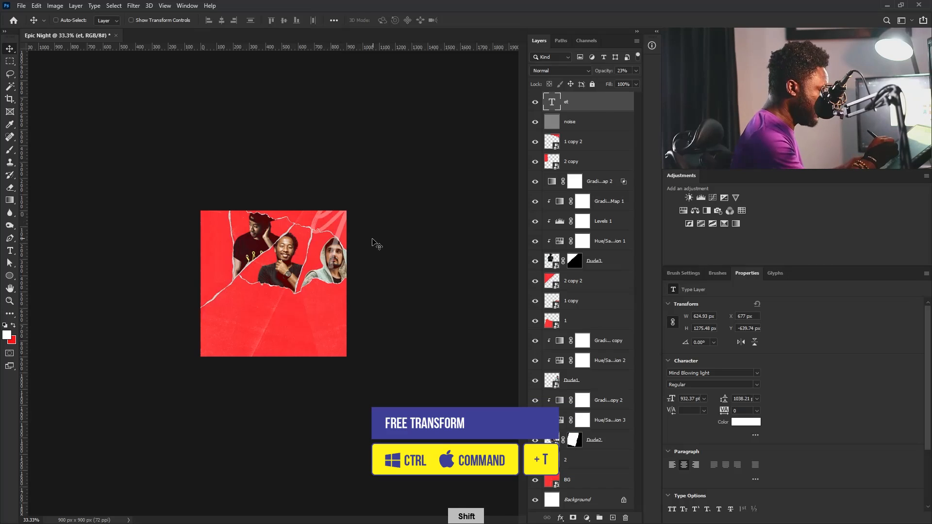
pyautogui.hotkey('ctrl', 't')
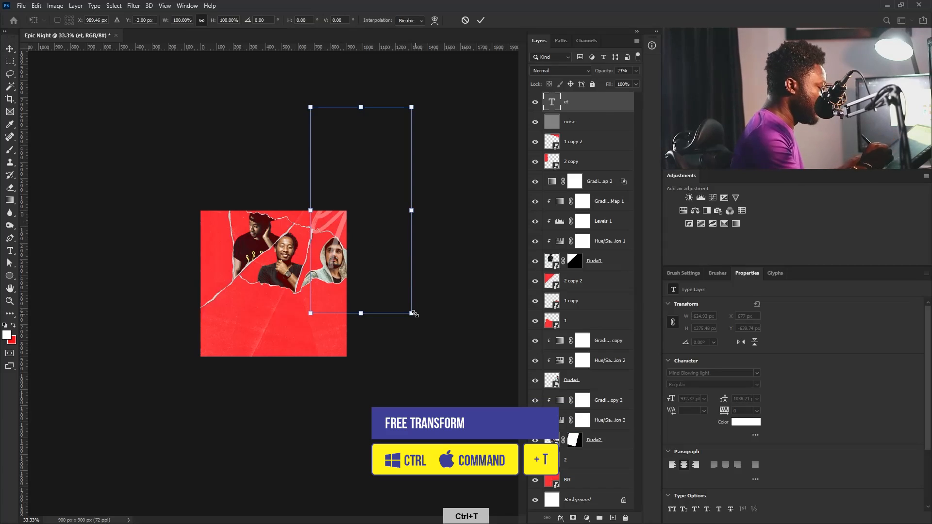
pyautogui.moveTo(412, 312); pyautogui.dragTo(479, 432)
pyautogui.moveTo(273, 316); pyautogui.dragTo(358, 235)
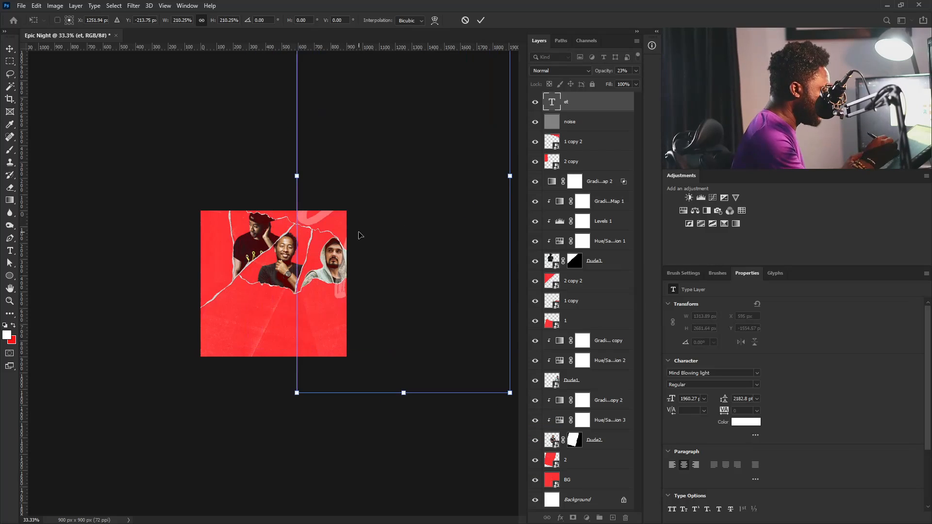
pyautogui.press('Return')
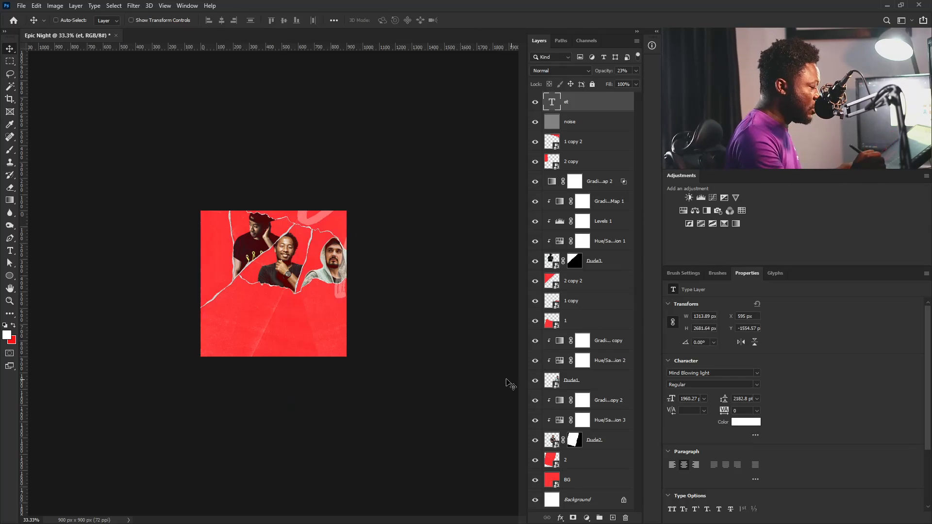
# Step: Mask the "et" text to the upper torn paper piece using a Magic Wand selection from layer 1 copy 2
pyautogui.click(586, 304)
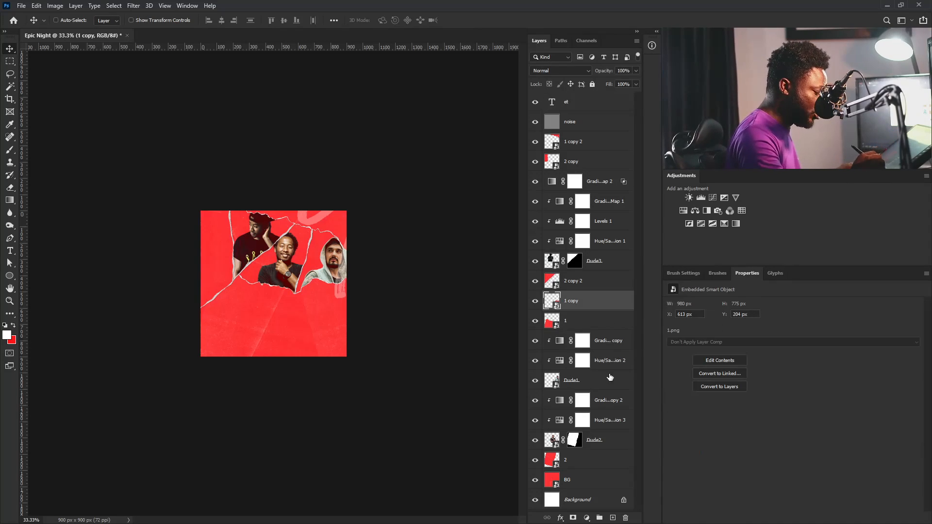
pyautogui.click(587, 141)
pyautogui.click(10, 86)
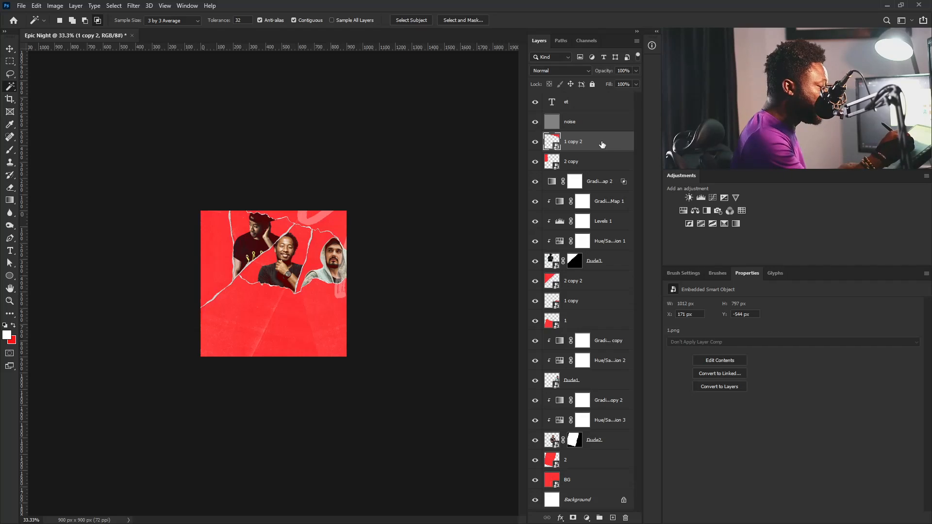
pyautogui.click(336, 225)
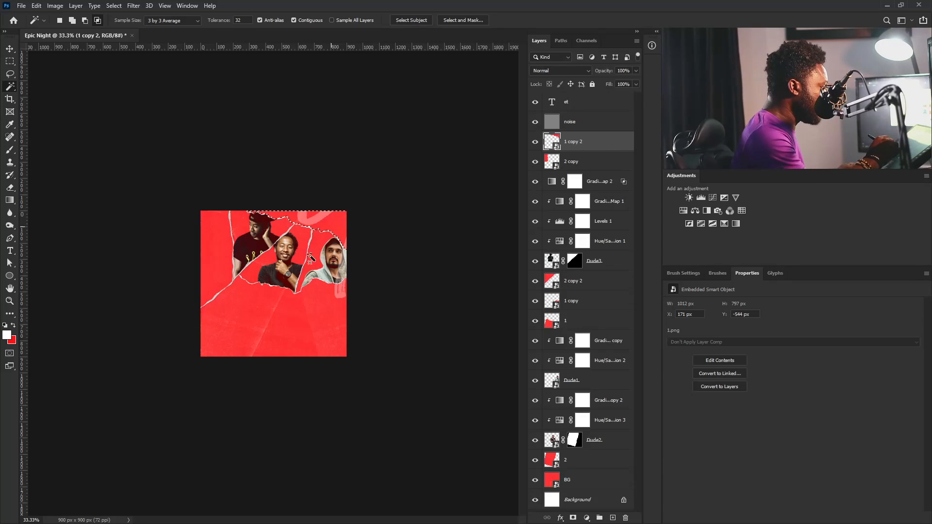
pyautogui.click(588, 109)
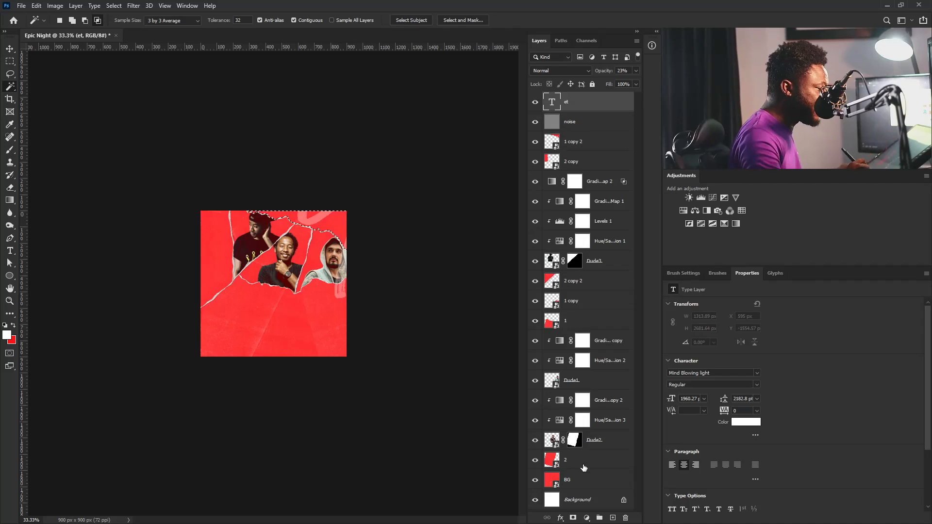
pyautogui.click(573, 518)
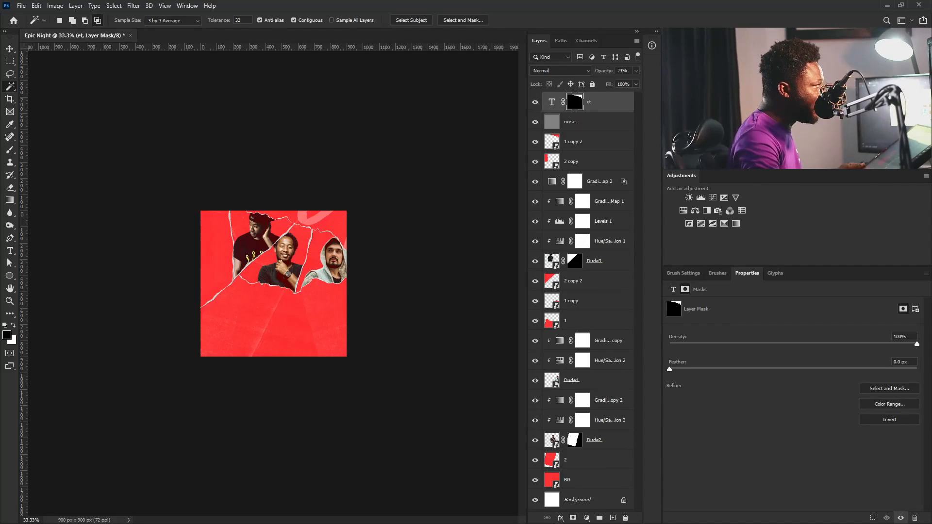
# Step: Duplicate the masked "et" text layer and delete the layer mask from the copy
pyautogui.moveTo(611, 101); pyautogui.dragTo(612, 517)
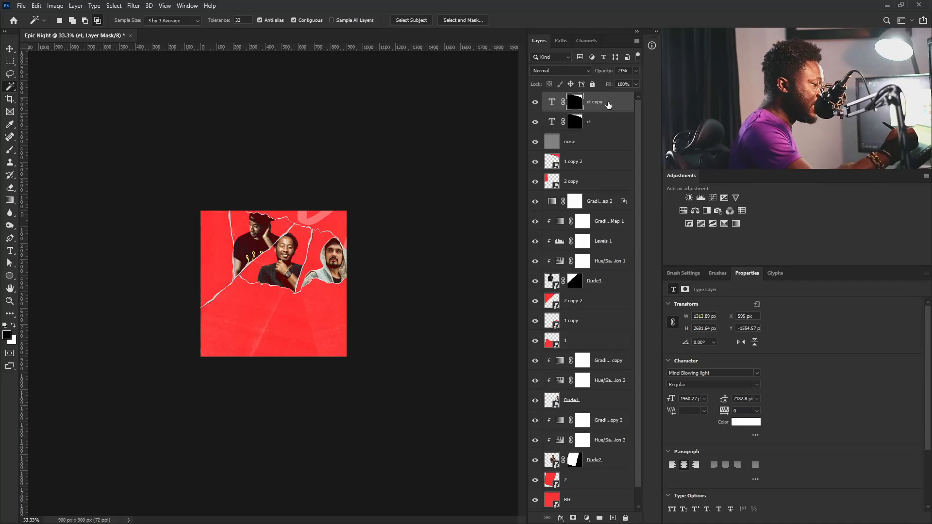
pyautogui.moveTo(578, 104); pyautogui.dragTo(625, 517)
pyautogui.click(421, 197)
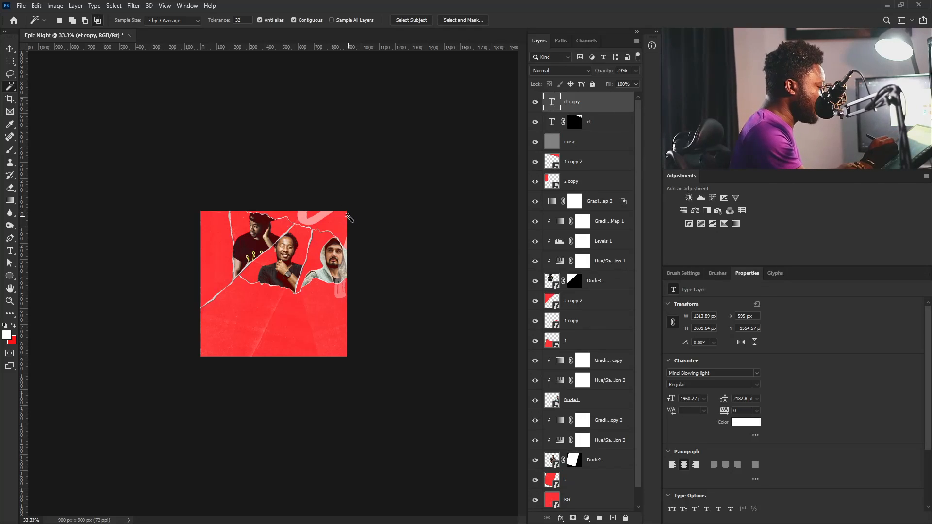
pyautogui.click(10, 49)
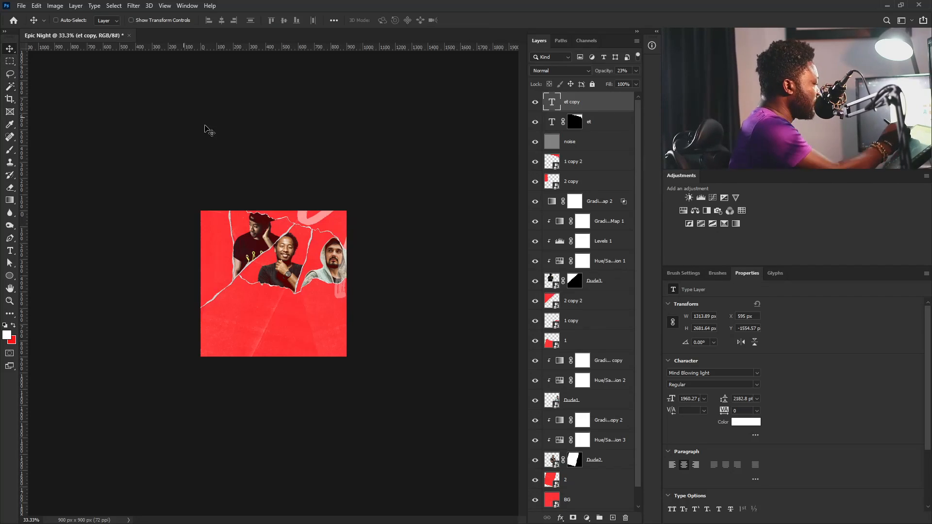
# Step: Move the unmasked "et" copy so its brush strokes cross the flyer's left side just below the torn paper
pyautogui.moveTo(348, 216); pyautogui.dragTo(137, 385)
pyautogui.moveTo(276, 296)
pyautogui.mouseDown()
pyautogui.moveTo(233, 289)
pyautogui.moveTo(272, 300)
pyautogui.moveTo(260, 314)
pyautogui.moveTo(266, 303)
pyautogui.mouseUp()
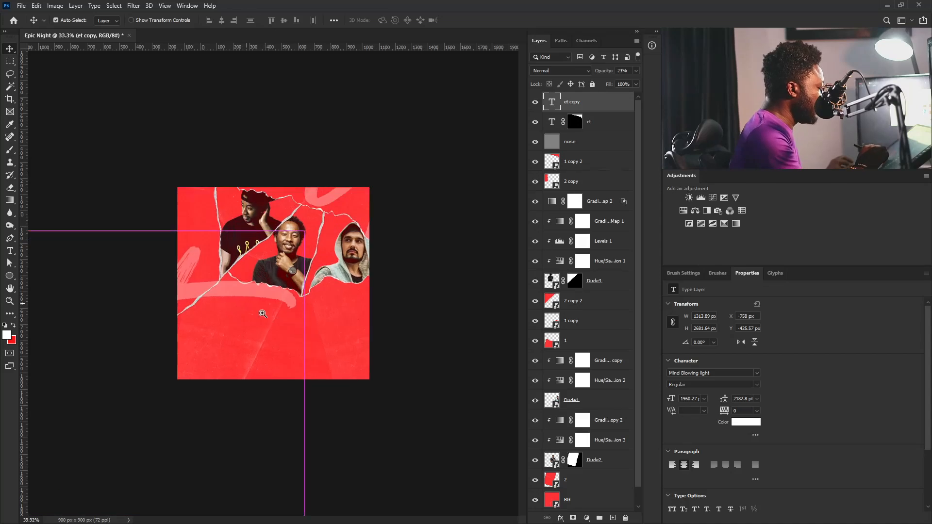
# Step: Lasso the part of the faint "et" stroke lying below the torn paper edge, adding its remaining right-hand part to the selection
pyautogui.moveTo(191, 283); pyautogui.dragTo(256, 309)
pyautogui.click(11, 74)
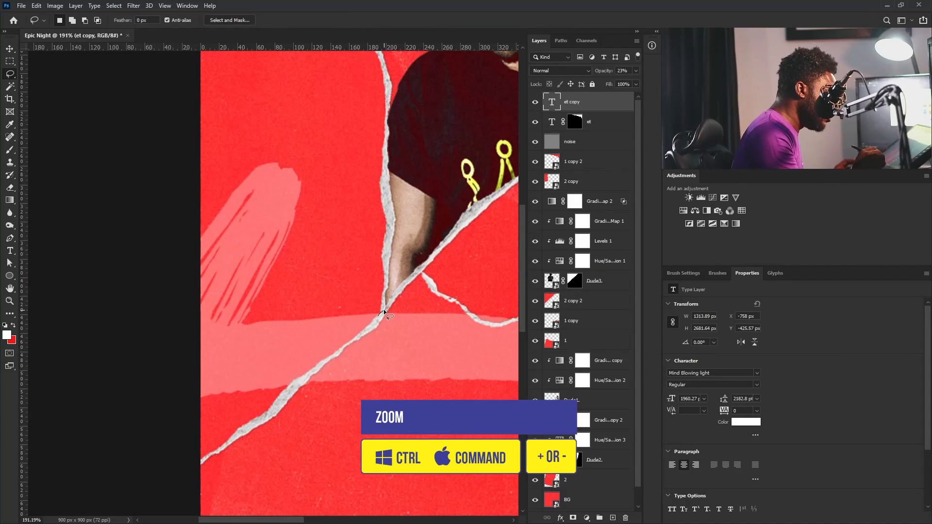
pyautogui.moveTo(384, 313); pyautogui.dragTo(384, 312)
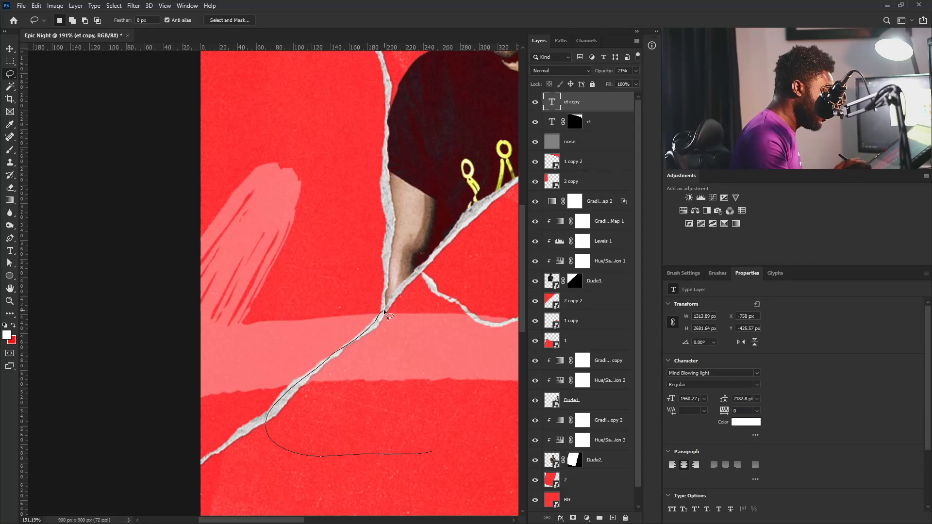
pyautogui.moveTo(385, 312); pyautogui.dragTo(385, 313)
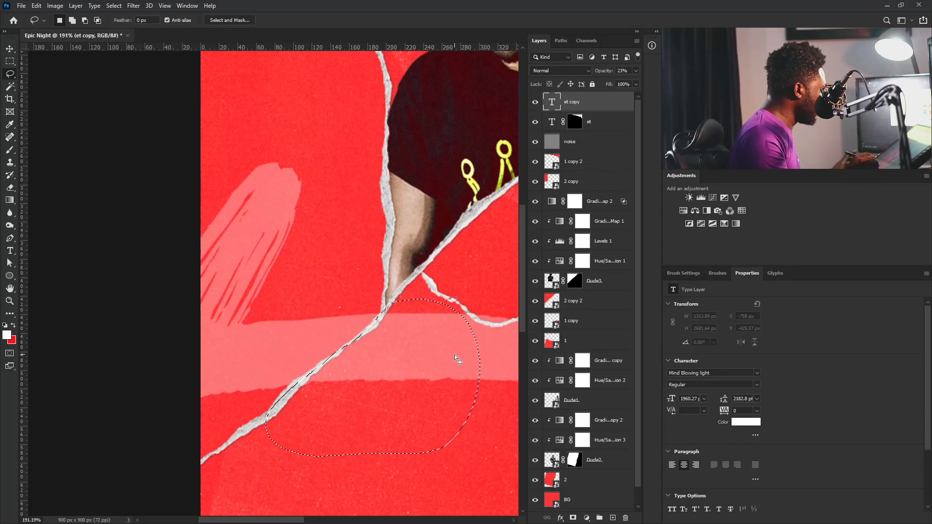
pyautogui.press('space')
pyautogui.moveTo(452, 356)
pyautogui.mouseDown()
pyautogui.moveTo(196, 355)
pyautogui.moveTo(160, 342)
pyautogui.mouseUp()
pyautogui.press('shift')
pyautogui.moveTo(371, 293)
pyautogui.mouseDown()
pyautogui.moveTo(133, 320)
pyautogui.moveTo(146, 388)
pyautogui.moveTo(267, 474)
pyautogui.moveTo(446, 360)
pyautogui.mouseUp()
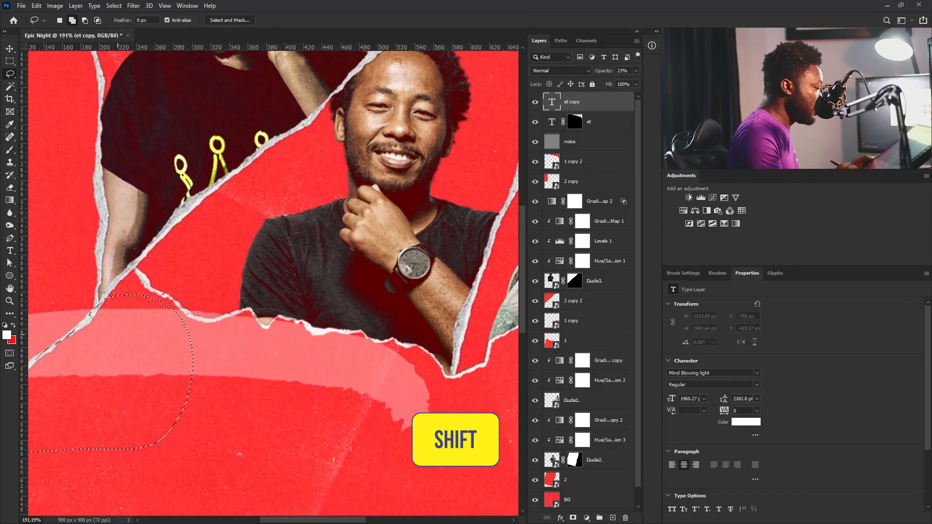
# Step: Add a layer mask from the selection to the "et copy" layer and invert it to hide the lower stroke
pyautogui.click(573, 518)
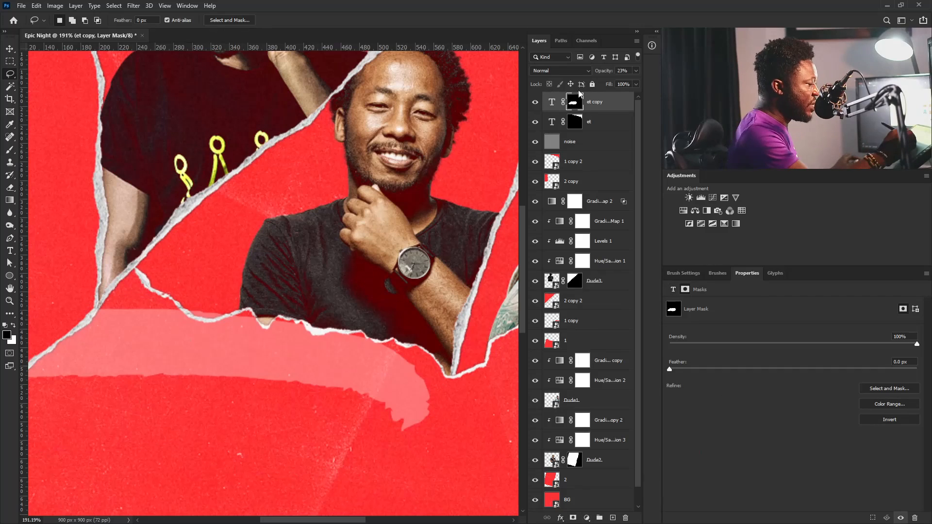
pyautogui.hotkey('ctrl', 'i')
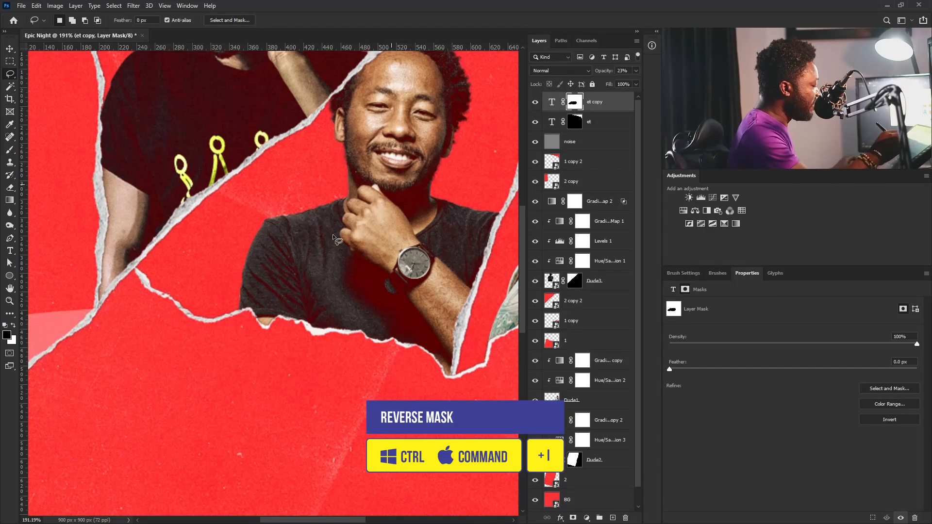
pyautogui.moveTo(393, 280); pyautogui.dragTo(301, 340)
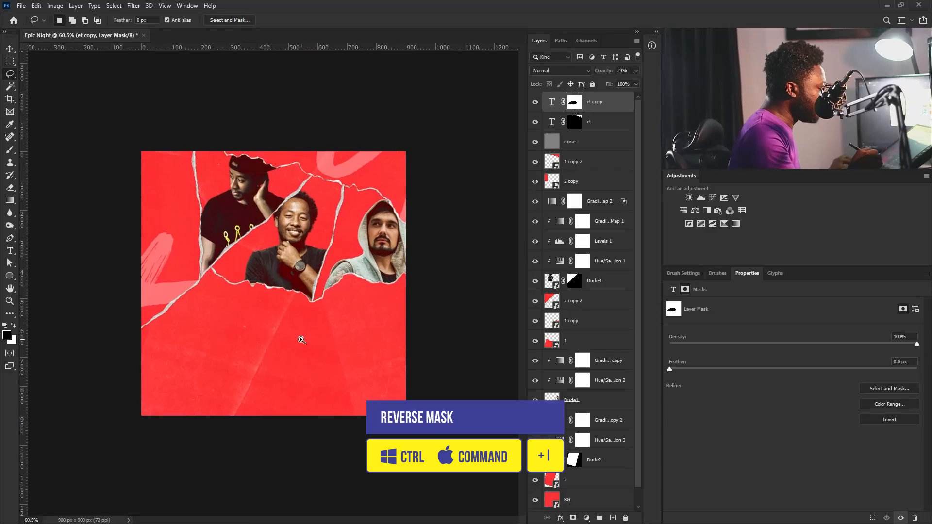
pyautogui.moveTo(238, 269)
pyautogui.mouseDown()
pyautogui.moveTo(418, 233)
pyautogui.moveTo(404, 223)
pyautogui.mouseUp()
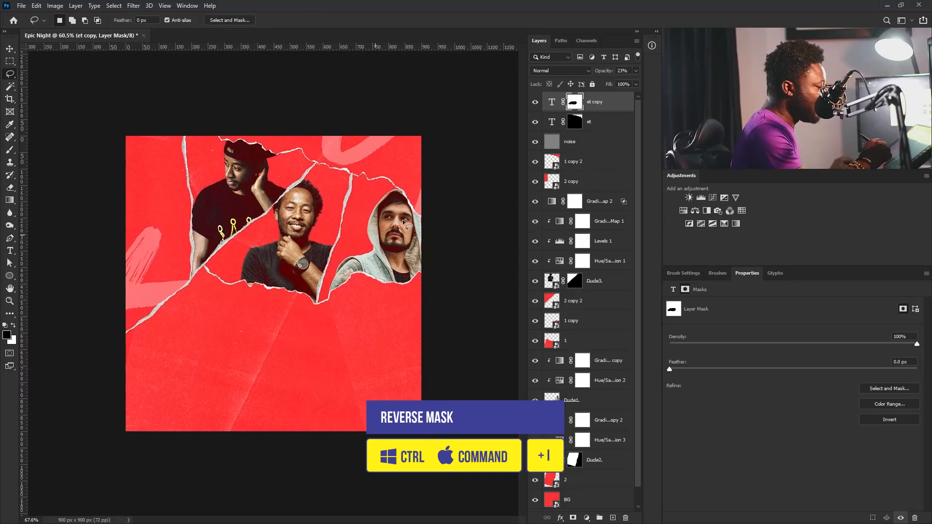
# Step: Duplicate the masked "et copy" text layer and delete the layer mask from the new copy
pyautogui.rightClick(606, 103)
pyautogui.click(588, 102)
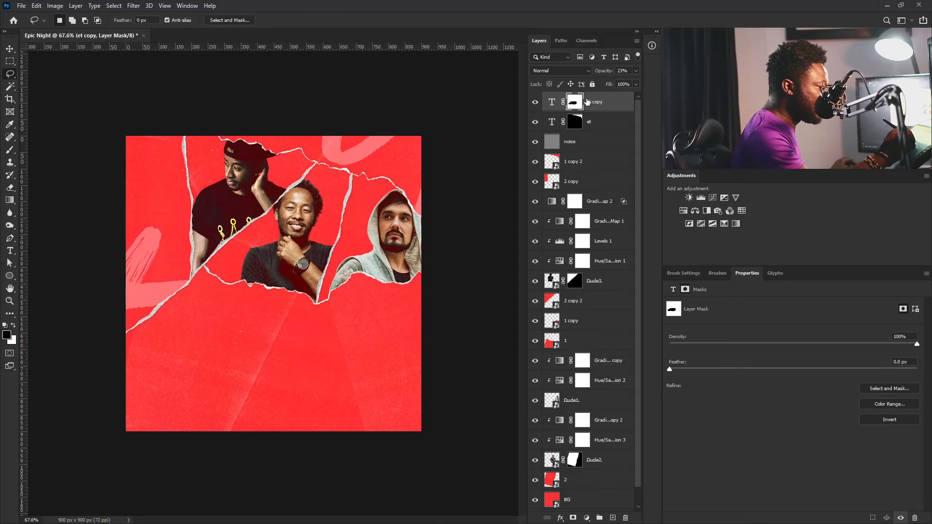
pyautogui.click(587, 102)
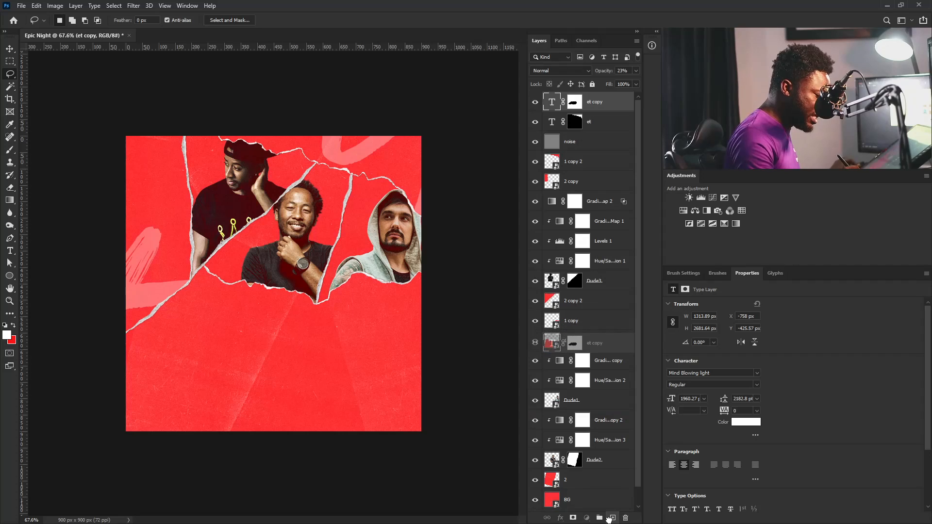
pyautogui.moveTo(610, 519); pyautogui.dragTo(611, 519)
pyautogui.moveTo(575, 102); pyautogui.dragTo(626, 518)
pyautogui.click(431, 201)
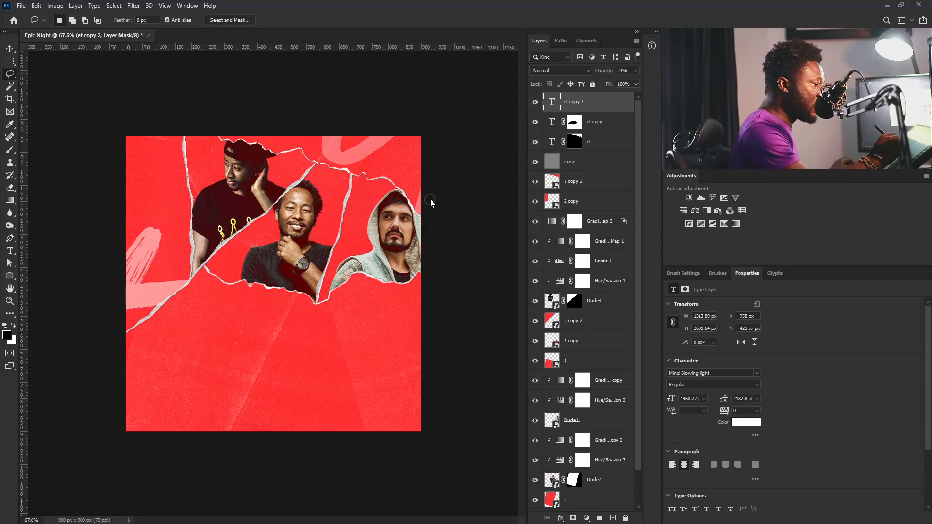
# Step: Move the newest "et" copy down so only its stroke shows along the flyer's bottom-left edge
pyautogui.press('v')
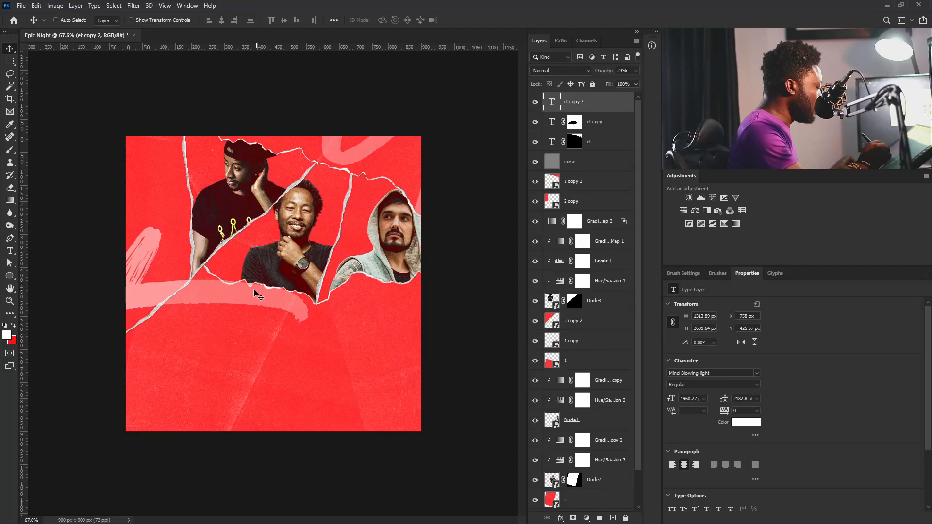
pyautogui.moveTo(255, 290)
pyautogui.mouseDown()
pyautogui.moveTo(268, 359)
pyautogui.moveTo(316, 445)
pyautogui.moveTo(210, 426)
pyautogui.moveTo(202, 438)
pyautogui.moveTo(256, 439)
pyautogui.moveTo(243, 457)
pyautogui.mouseUp()
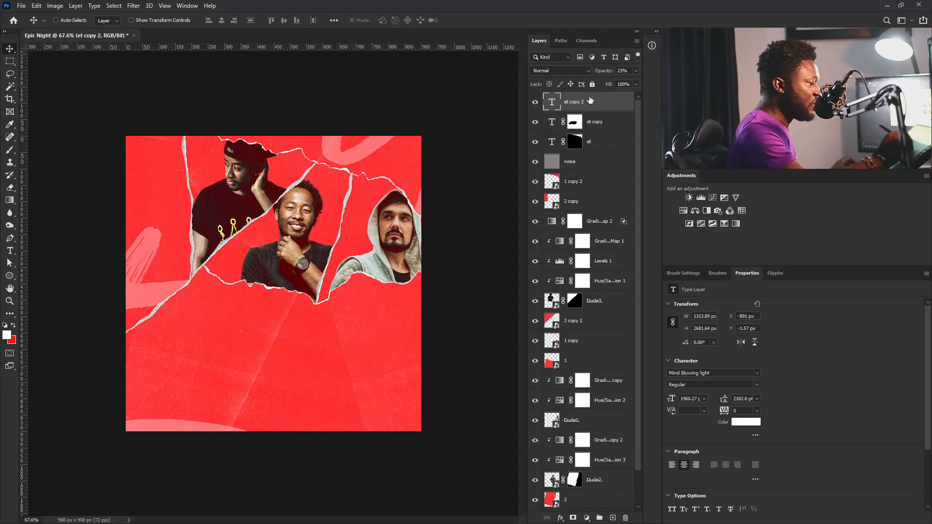
# Step: Group all layers from the newest "et" copy down to BG, leaving out the locked Background
pyautogui.moveTo(637, 171); pyautogui.dragTo(643, 229)
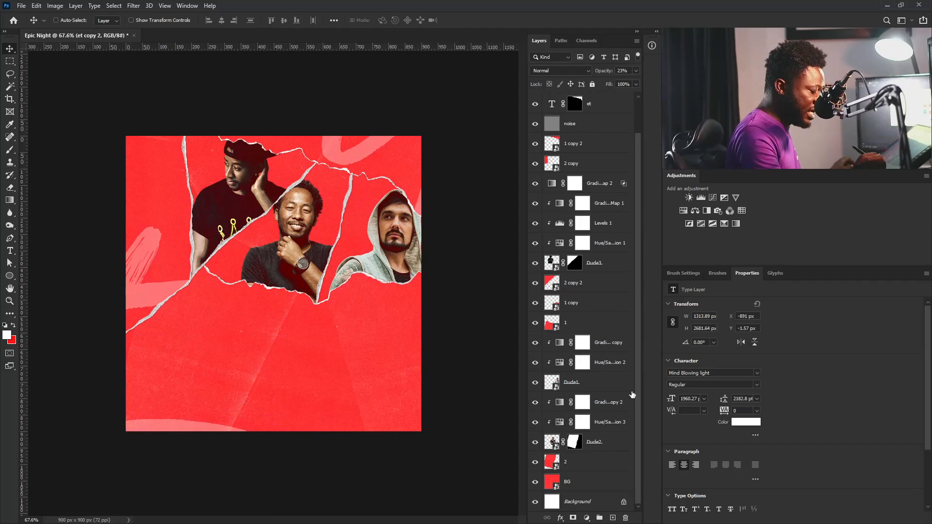
pyautogui.keyDown('shift'); pyautogui.click(586, 488); pyautogui.keyUp('shift')
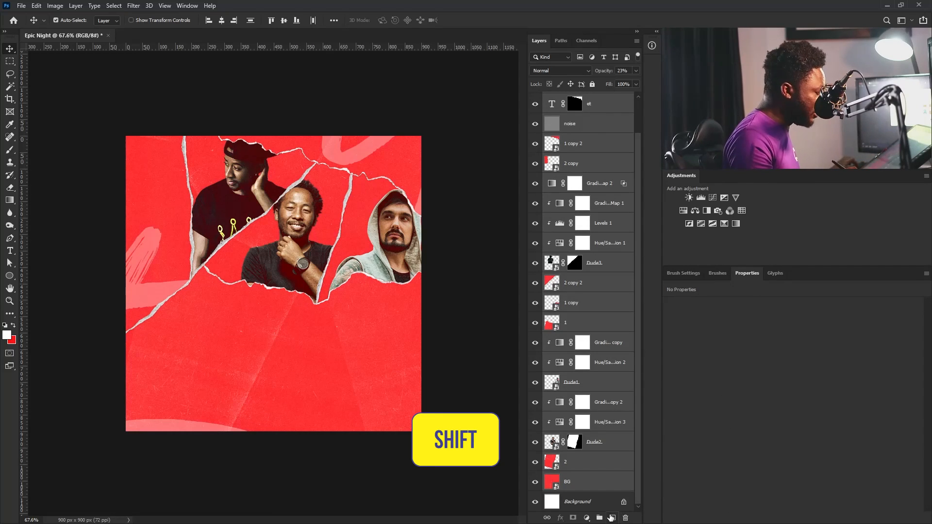
pyautogui.hotkey('ctrl', 'g')
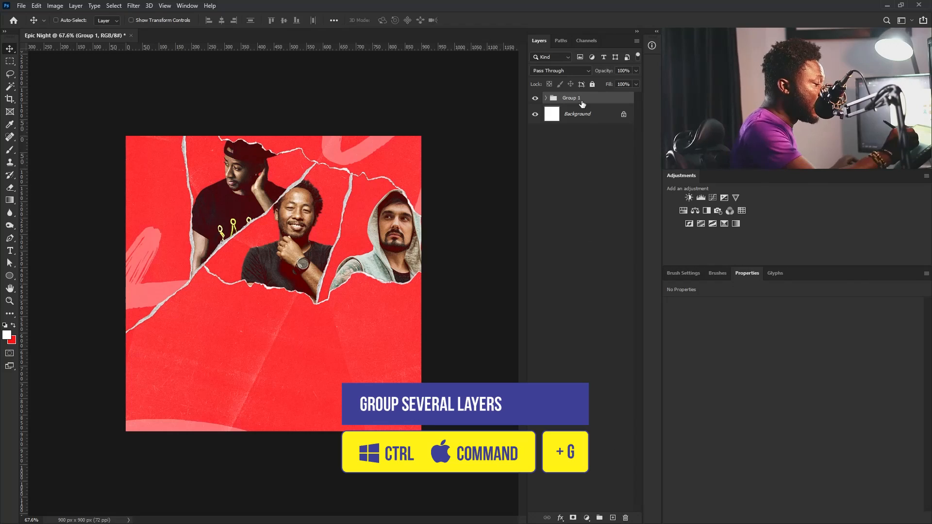
# Step: Duplicate the flyer group and convert the copy to a Smart Object
pyautogui.moveTo(582, 104); pyautogui.dragTo(612, 518)
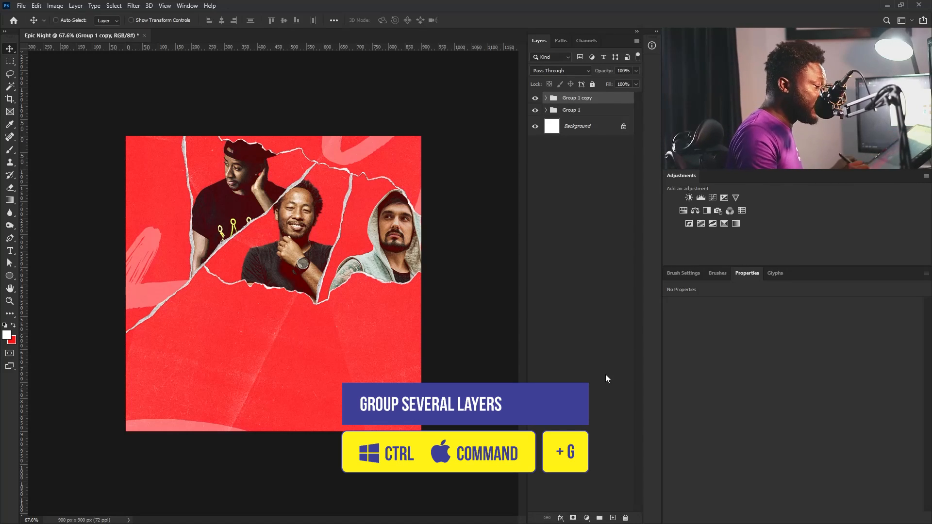
pyautogui.rightClick(573, 101)
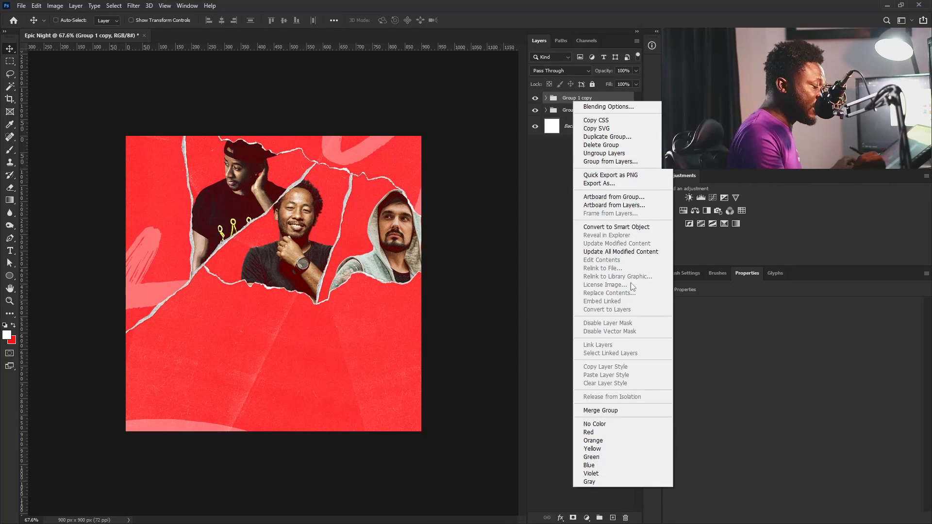
pyautogui.click(633, 227)
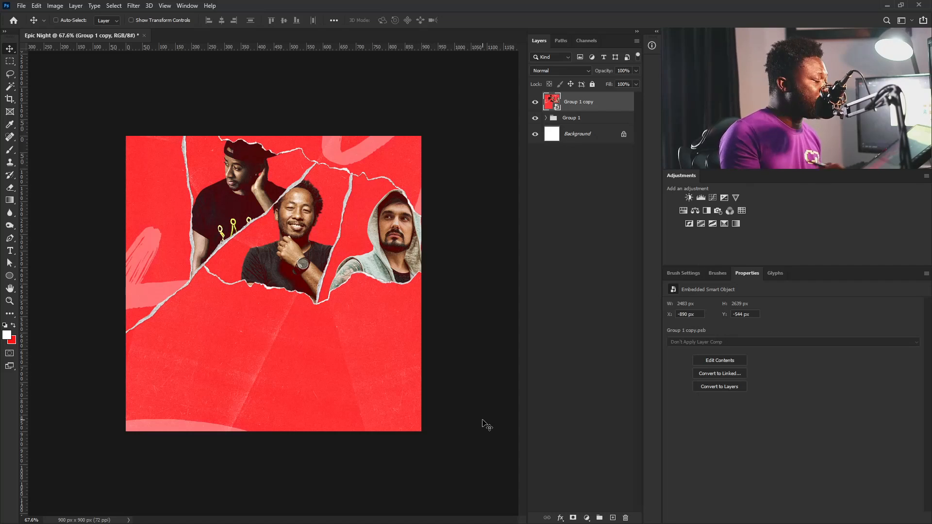
# Step: Apply Smart Sharpen to the Smart Object with amount 155%, radius 0.4 px, reduce noise 9% and Gaussian Blur removal
pyautogui.click(135, 5)
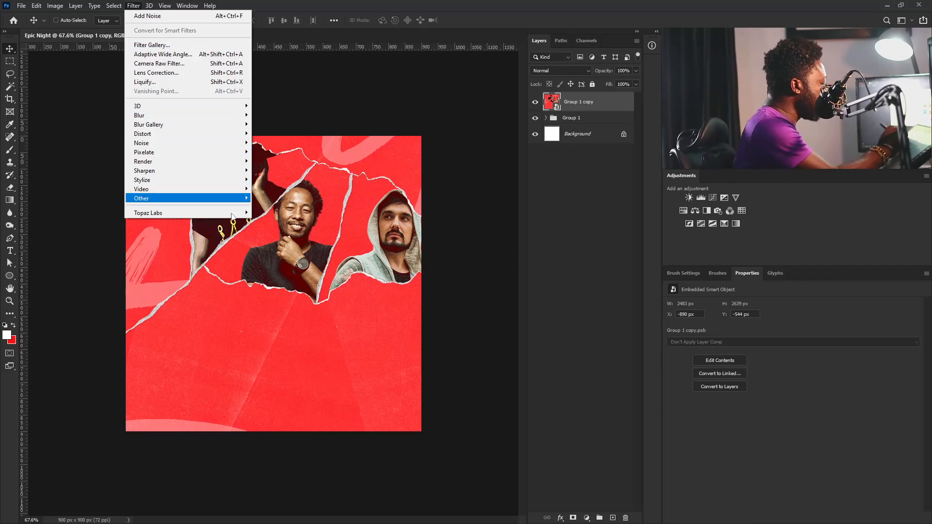
pyautogui.moveTo(229, 170)
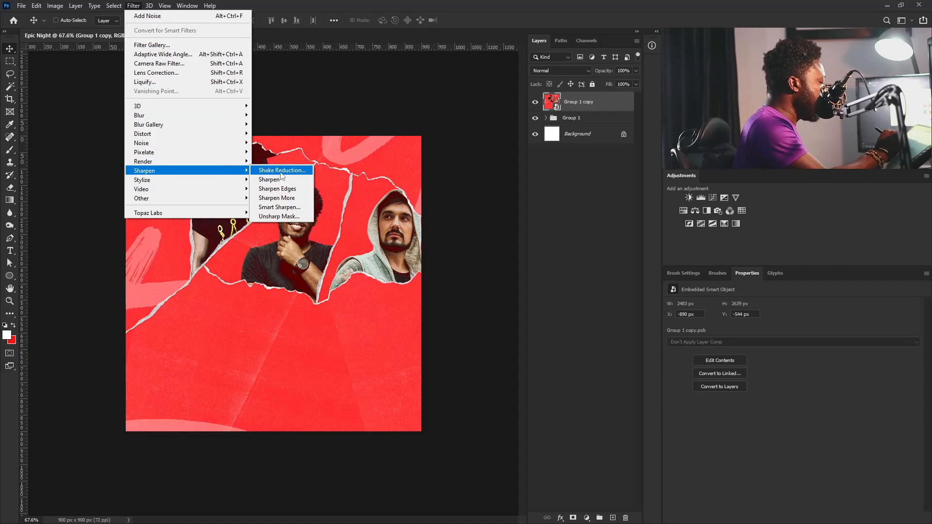
pyautogui.click(303, 210)
pyautogui.rightClick(304, 252)
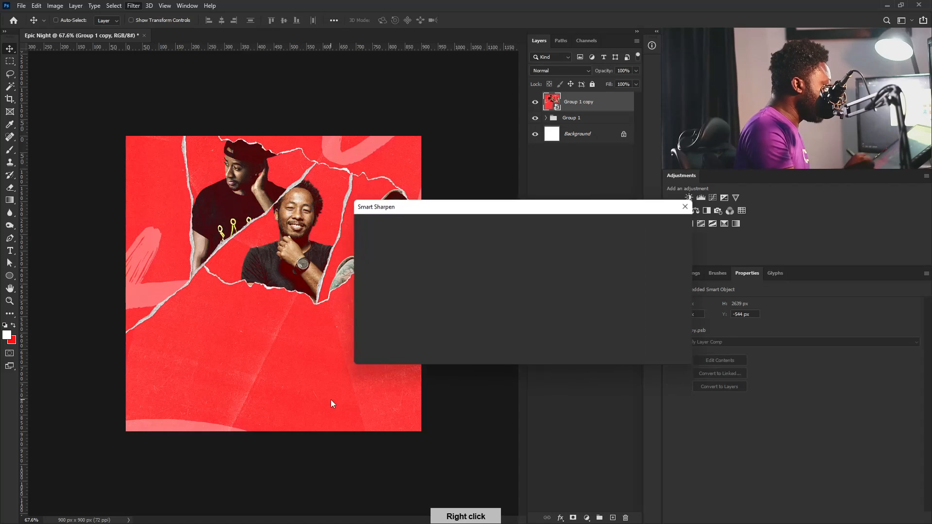
pyautogui.click(347, 514)
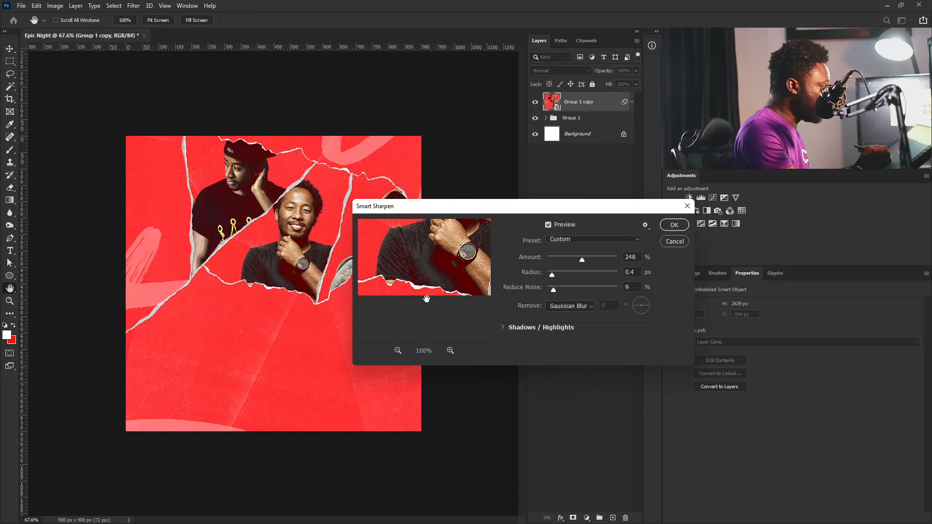
pyautogui.moveTo(455, 251); pyautogui.dragTo(467, 325)
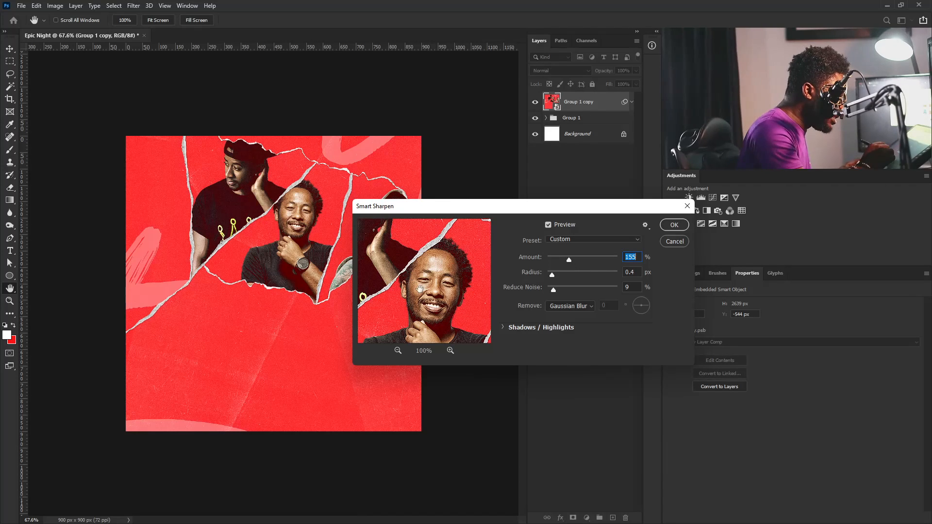
pyautogui.moveTo(440, 293); pyautogui.dragTo(433, 299)
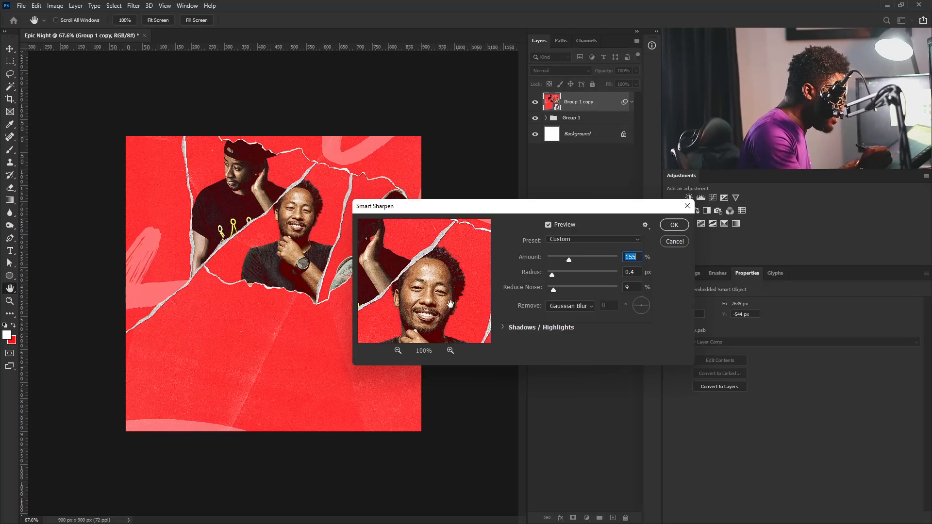
pyautogui.moveTo(450, 304); pyautogui.dragTo(449, 298)
pyautogui.click(673, 224)
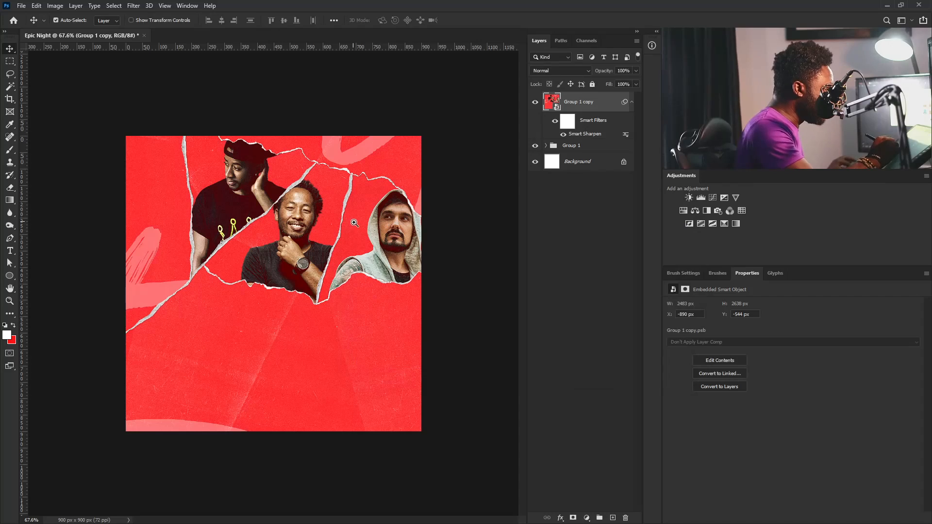
# Step: Create a new layer above the sharpened Smart Object and sample the flyer's red paper as the Brush tool's foreground color
pyautogui.moveTo(354, 223); pyautogui.dragTo(372, 239)
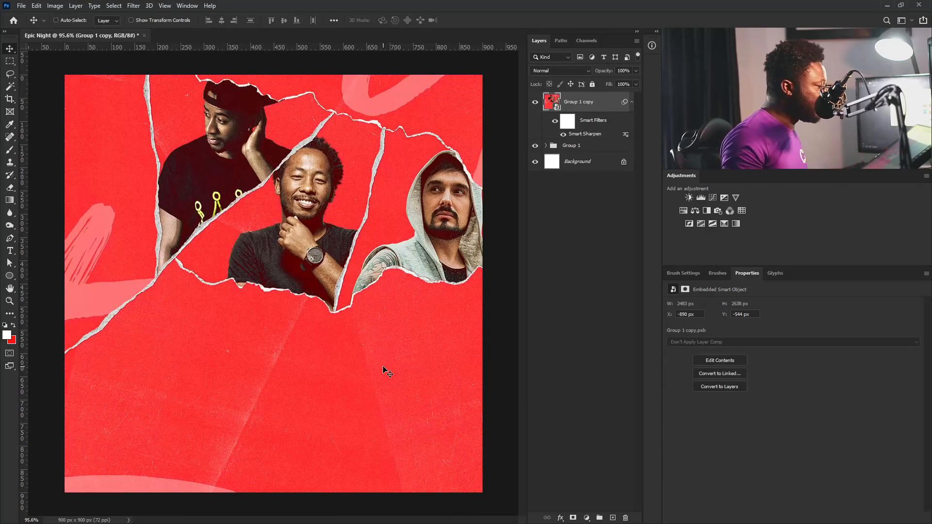
pyautogui.click(614, 518)
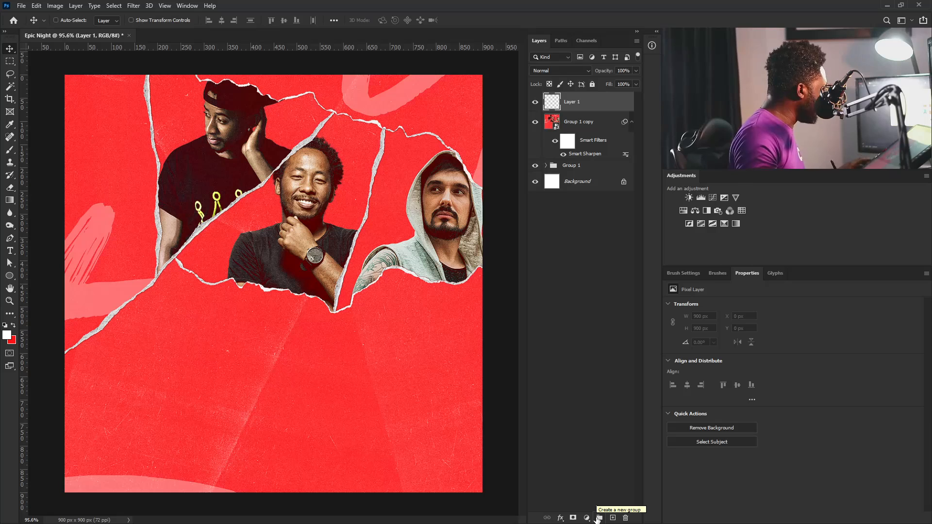
pyautogui.click(10, 149)
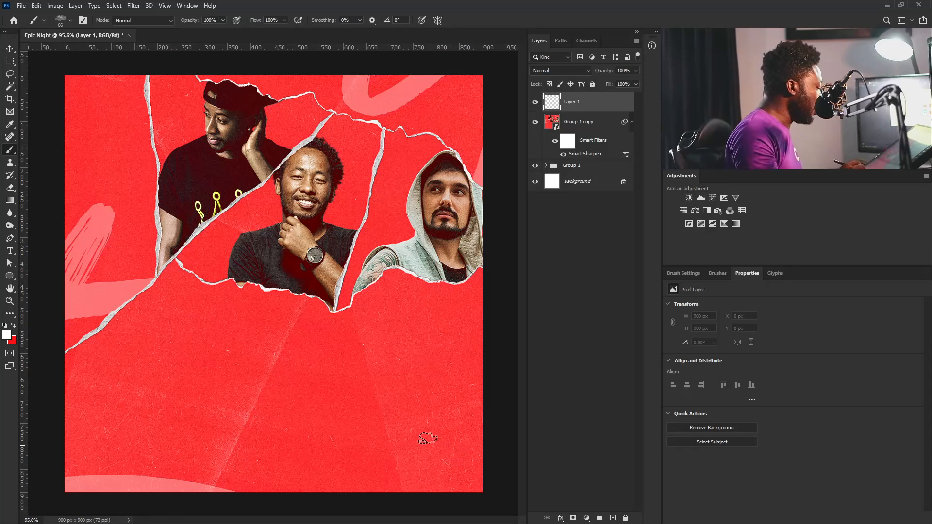
pyautogui.click(7, 336)
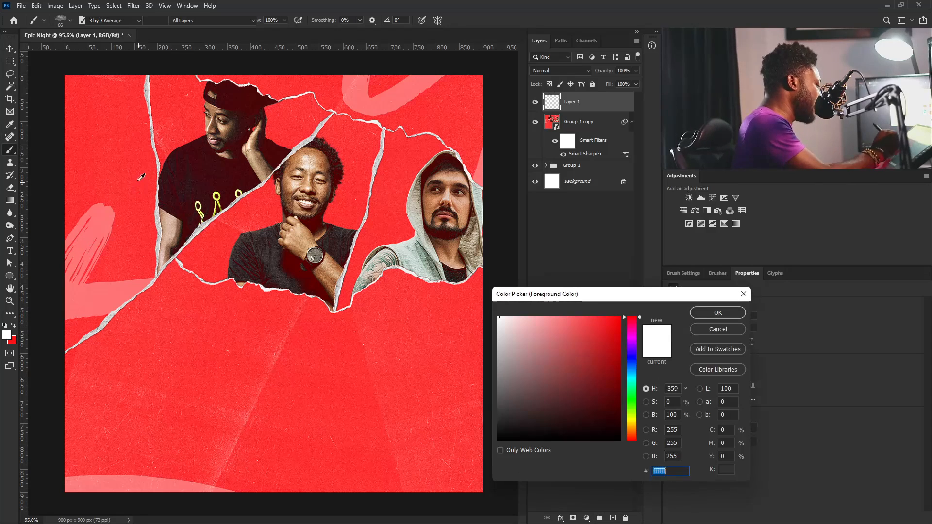
pyautogui.click(140, 184)
pyautogui.click(718, 313)
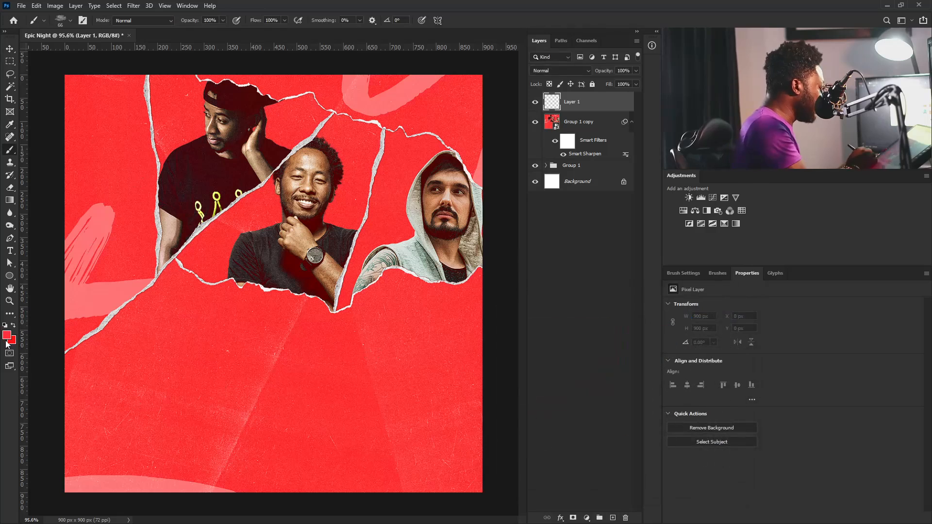
# Step: Set the new empty layer's blend mode to Screen and open the brush settings
pyautogui.click(553, 71)
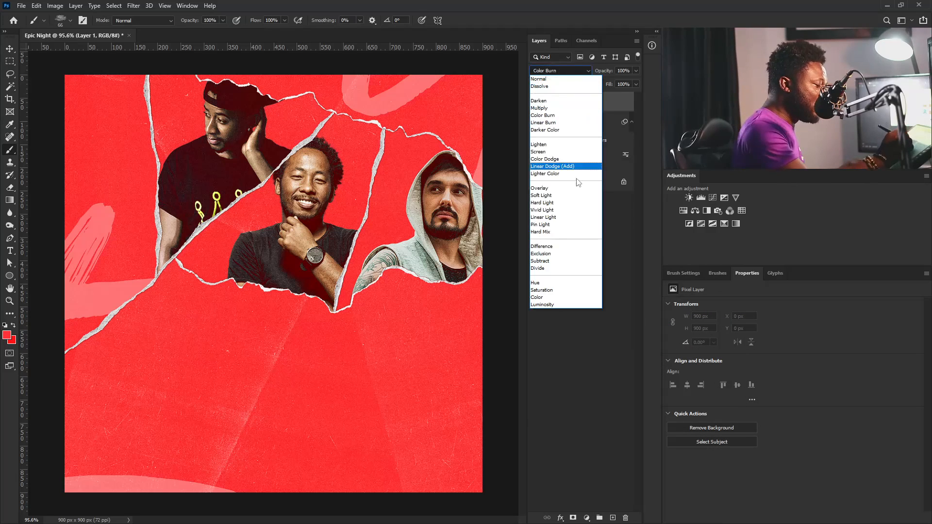
pyautogui.click(554, 152)
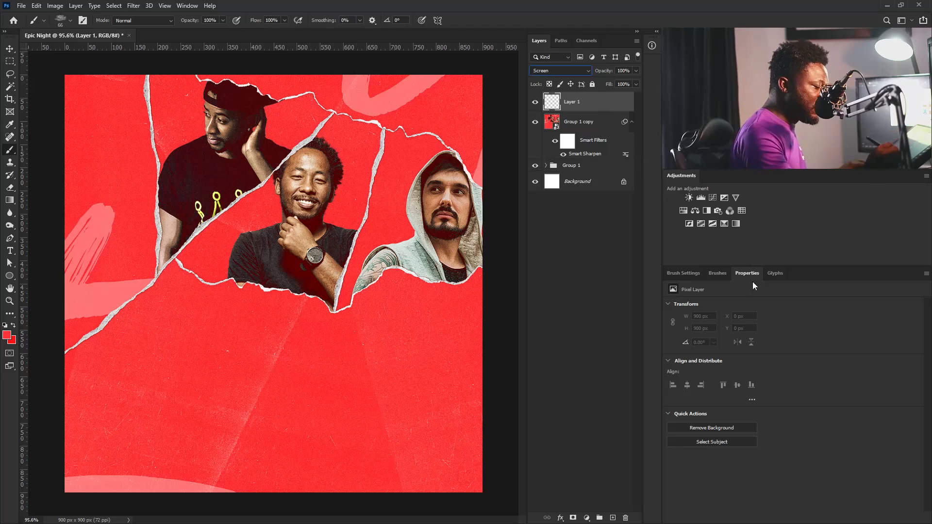
pyautogui.click(688, 274)
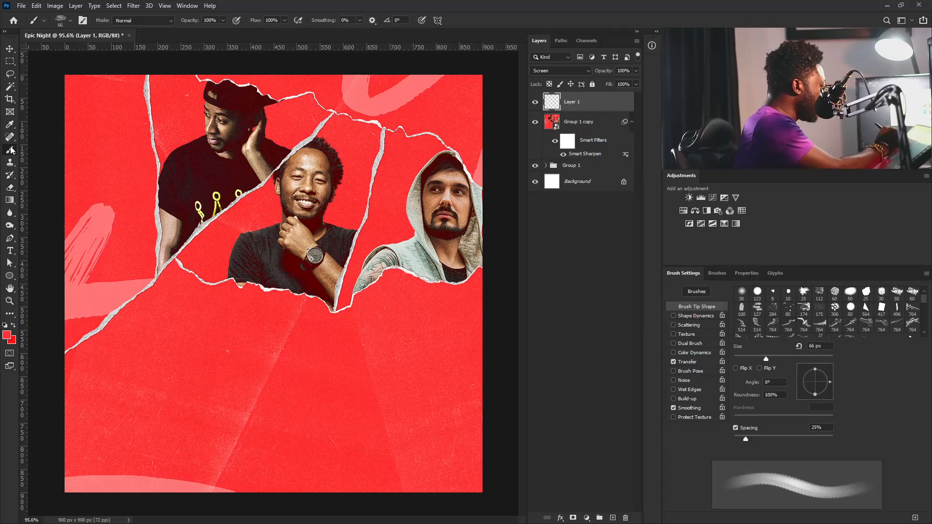
# Step: Choose the soft round brush and enlarge it to 150 px
pyautogui.click(743, 293)
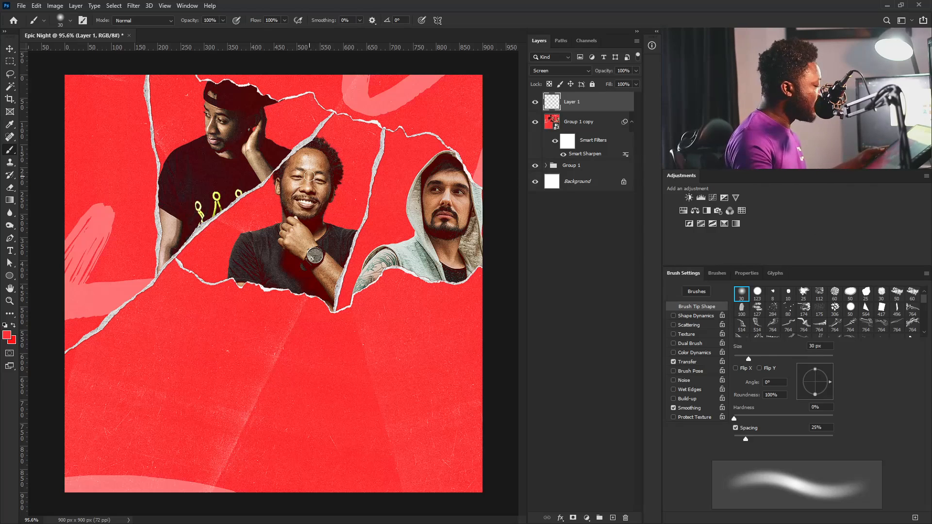
pyautogui.press(']')
pyautogui.press(']')
pyautogui.press(']')
pyautogui.press(']')
pyautogui.press(']')
pyautogui.press(']')
pyautogui.press(']')
pyautogui.press(']')
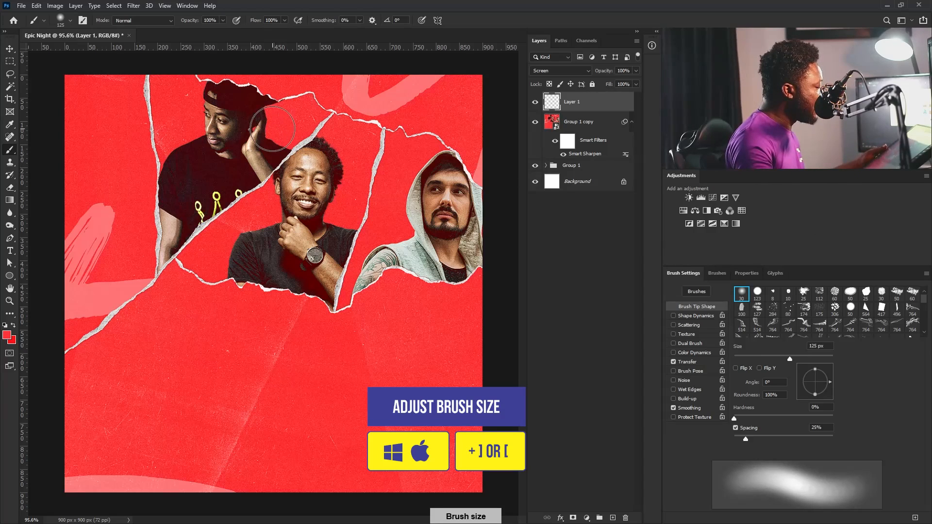
pyautogui.press(']')
# Step: Paint soft red glow beside the left man's raised hand, above the middle man's shoulder and along the hooded man's outer edge
pyautogui.click(273, 129)
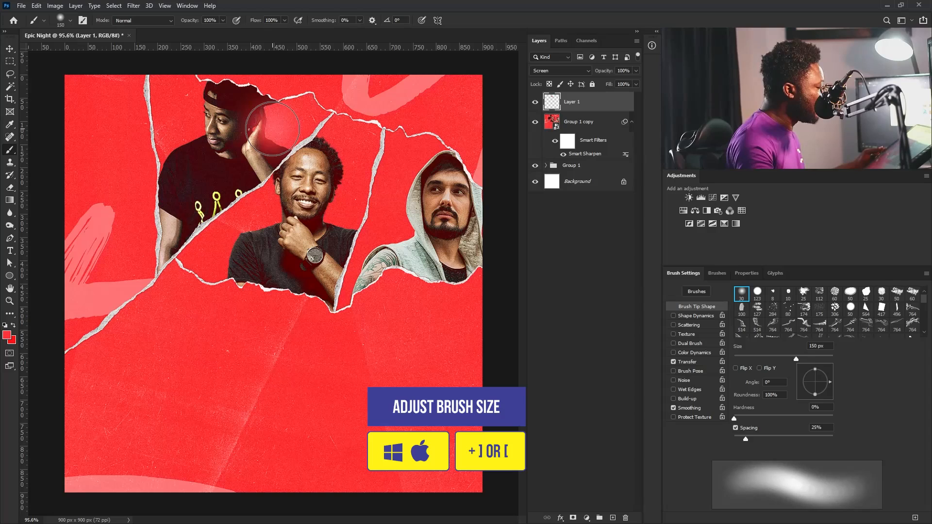
pyautogui.click(337, 215)
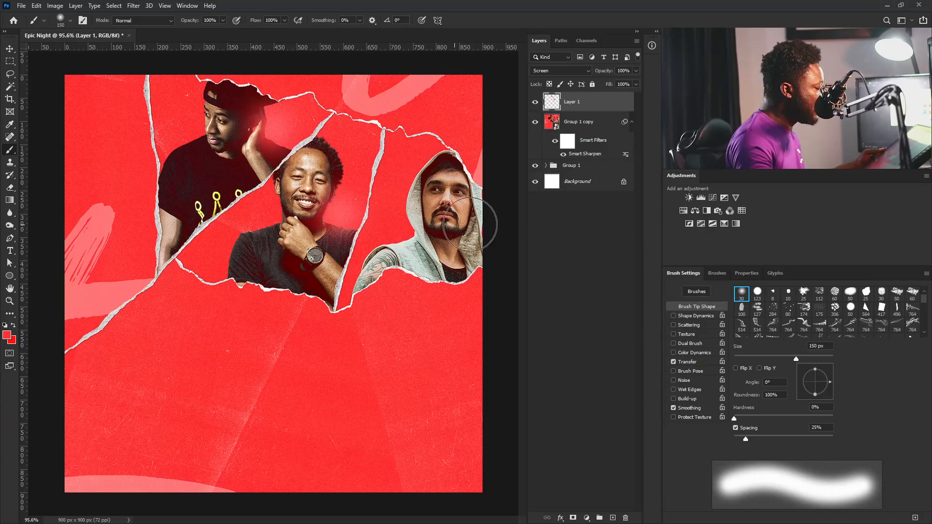
pyautogui.click(492, 220)
pyautogui.moveTo(491, 220)
pyautogui.mouseDown()
pyautogui.moveTo(491, 239)
pyautogui.moveTo(494, 202)
pyautogui.moveTo(488, 246)
pyautogui.mouseUp()
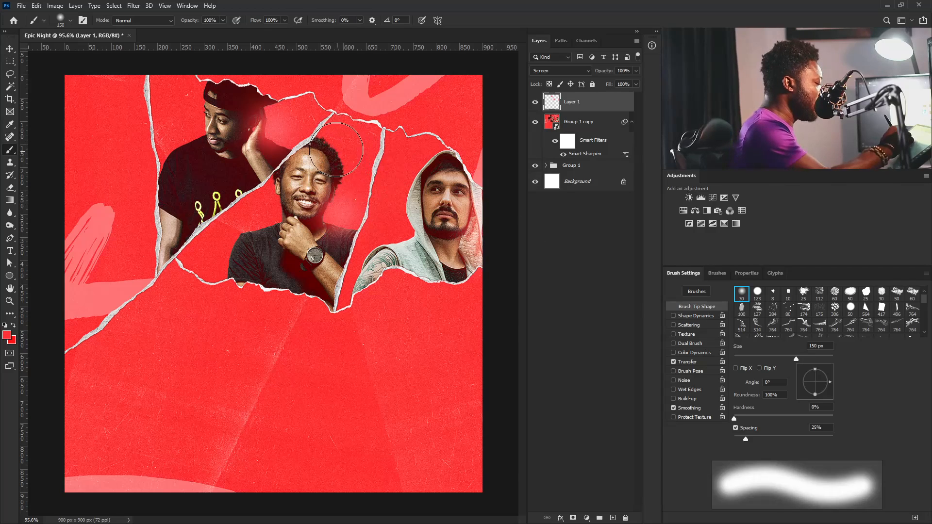
pyautogui.click(329, 313)
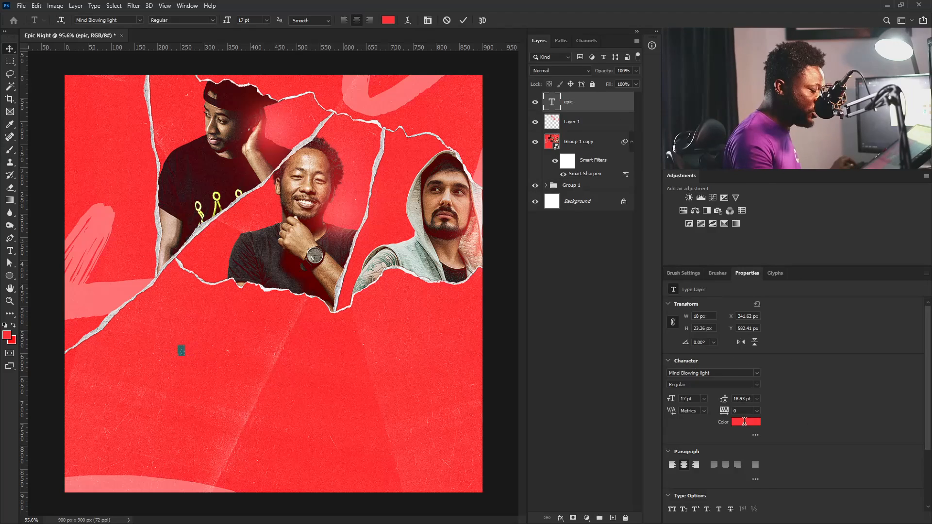
# Step: Set the small "epic" text's color to white (ffffff)
pyautogui.click(755, 421)
pyautogui.write('ffffff')
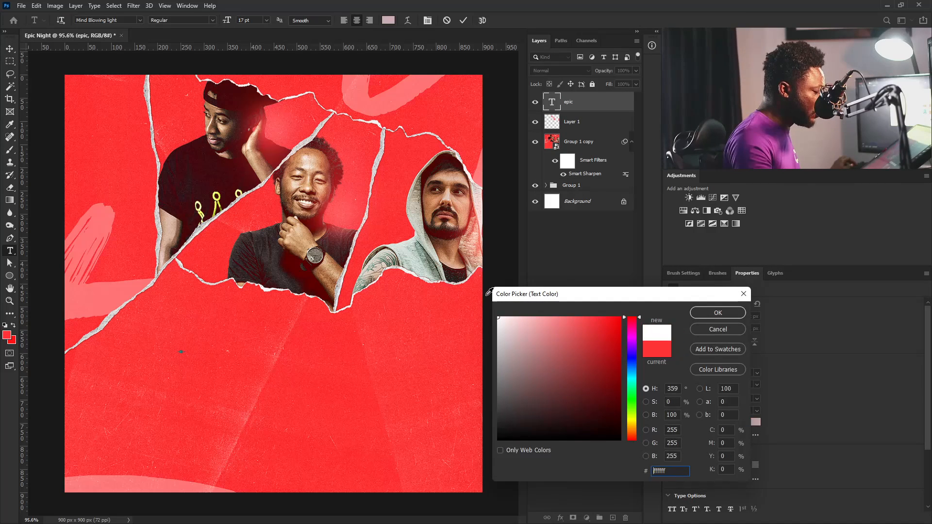
pyautogui.click(719, 313)
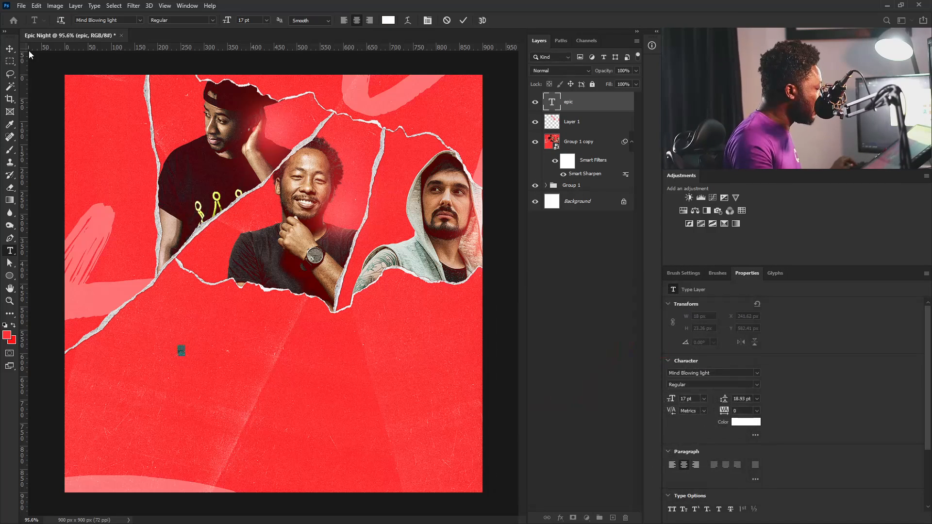
# Step: Enlarge the "epic" text to about 242 pt and place it just below the torn edge under the left man
pyautogui.press('v')
pyautogui.hotkey('ctrl', 't')
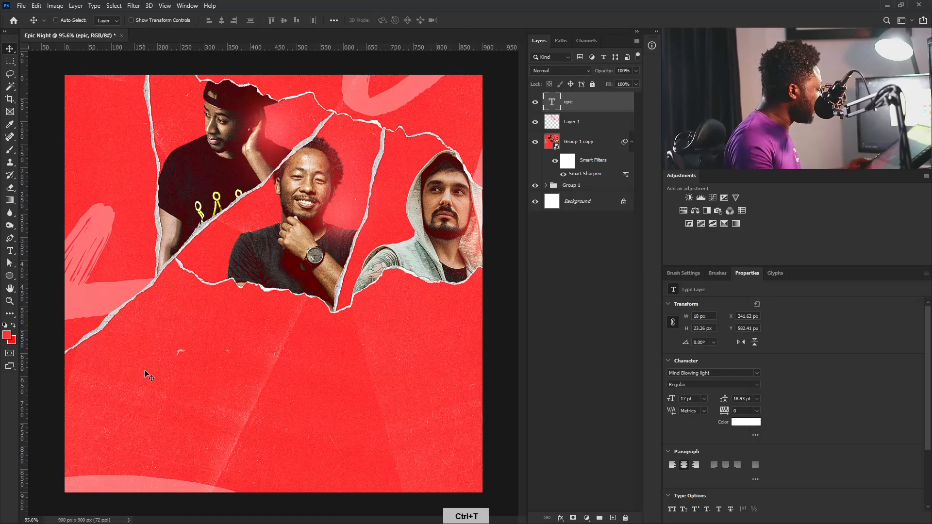
pyautogui.moveTo(186, 358); pyautogui.dragTo(322, 452)
pyautogui.moveTo(238, 403); pyautogui.dragTo(183, 278)
pyautogui.press('Return')
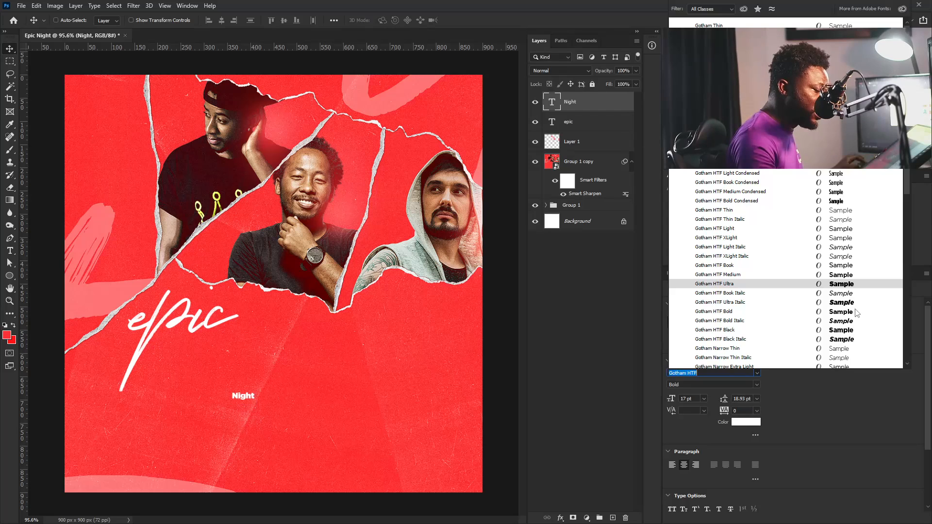
# Step: Style the "Night" text in Gotham HTF Ultra all caps and enlarge it to about 196 pt, overlapping the lower part of "epic"
pyautogui.click(849, 286)
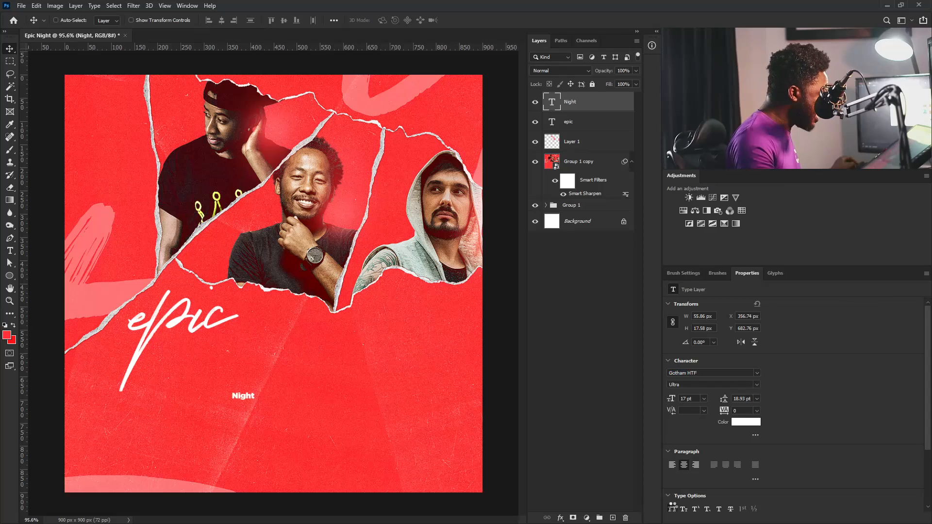
pyautogui.click(672, 509)
pyautogui.hotkey('ctrl', 't')
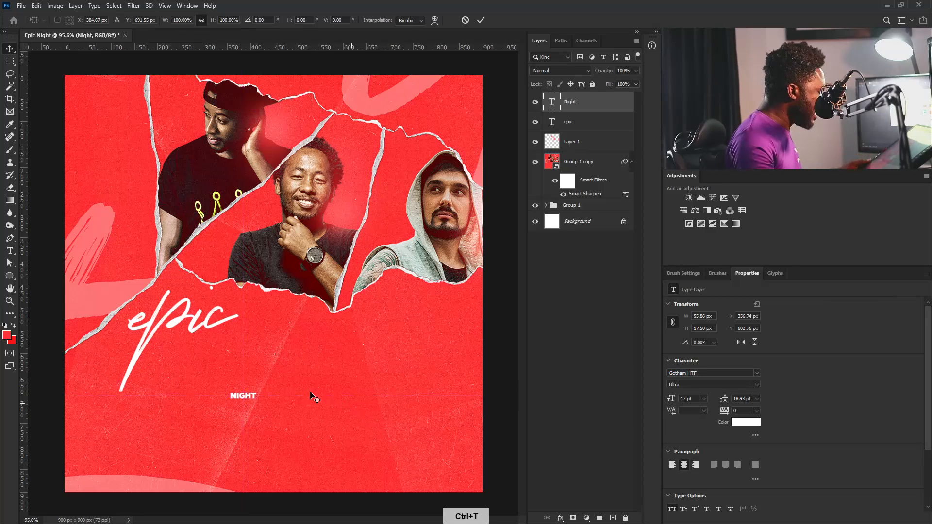
pyautogui.moveTo(256, 400); pyautogui.dragTo(369, 350)
pyautogui.moveTo(188, 404); pyautogui.dragTo(268, 371)
pyautogui.press('Return')
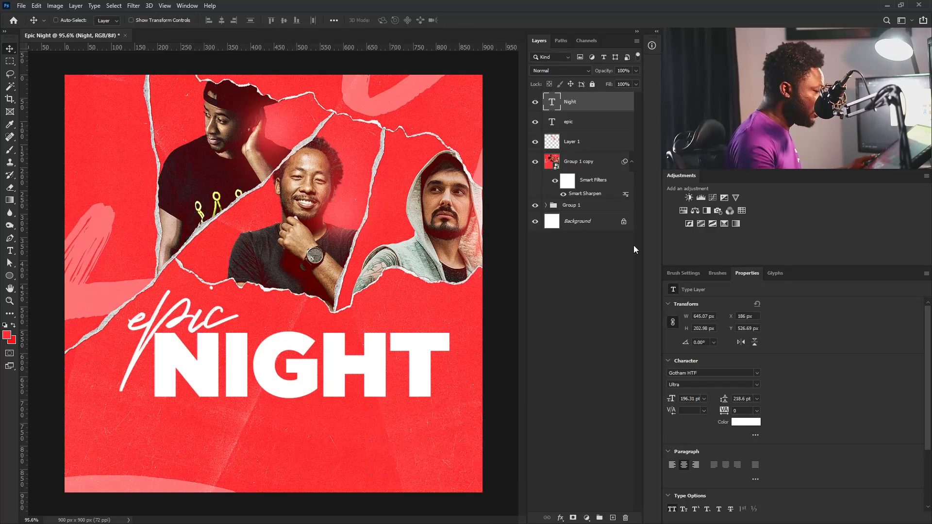
# Step: Tighten the tracking of the NIGHT text to -40
pyautogui.click(749, 411)
pyautogui.write('-20')
pyautogui.press('Return')
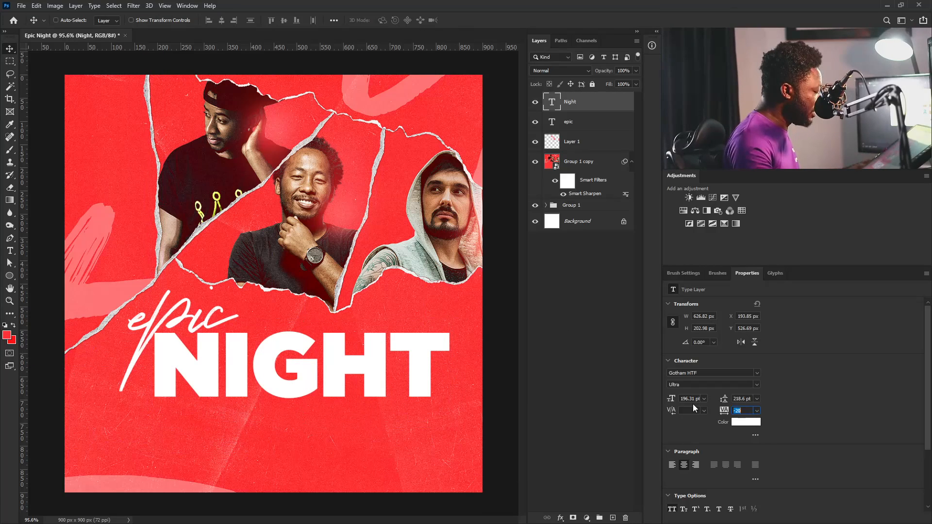
pyautogui.write('-40')
pyautogui.press('Return')
# Step: Scale the "epic" text down to about 74% and move it up above the first letter of NIGHT
pyautogui.keyDown('ctrl'); pyautogui.click(204, 317); pyautogui.keyUp('ctrl')
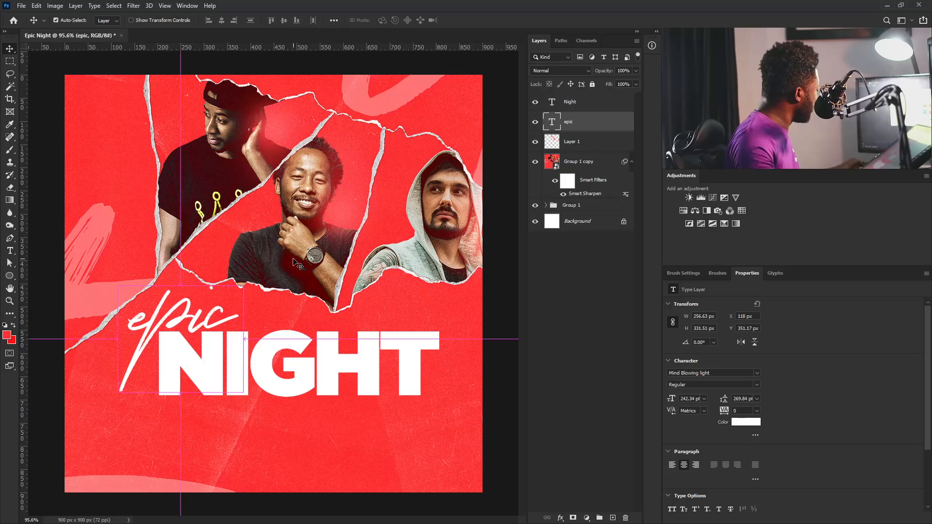
pyautogui.hotkey('ctrl', 't')
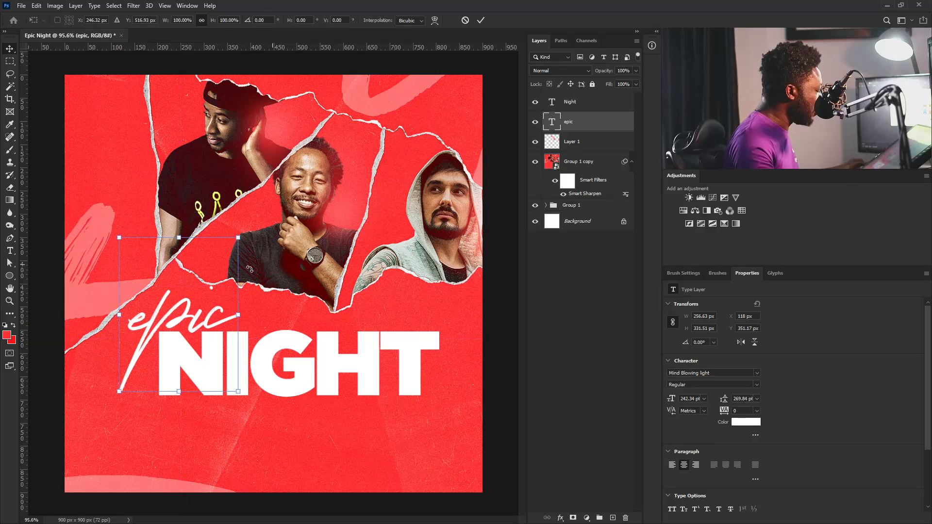
pyautogui.moveTo(238, 239); pyautogui.dragTo(222, 257)
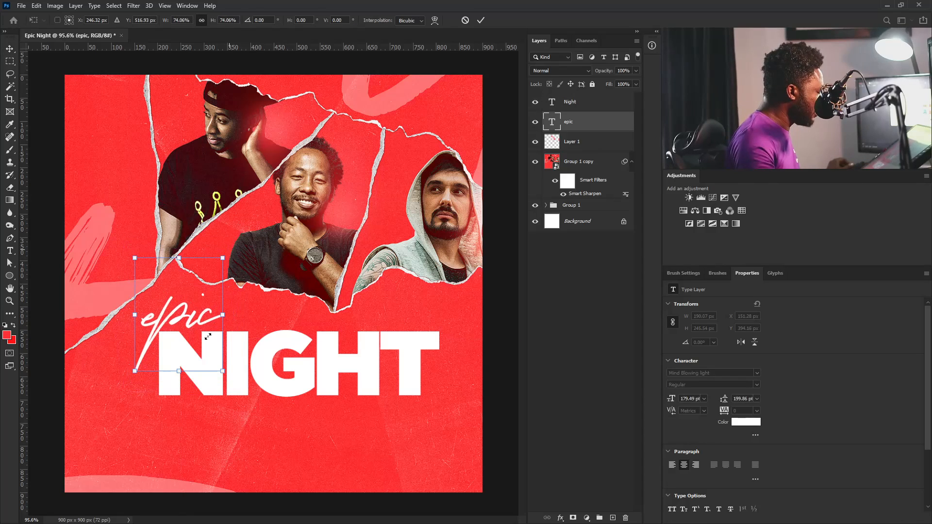
pyautogui.moveTo(200, 340); pyautogui.dragTo(216, 319)
pyautogui.press('Return')
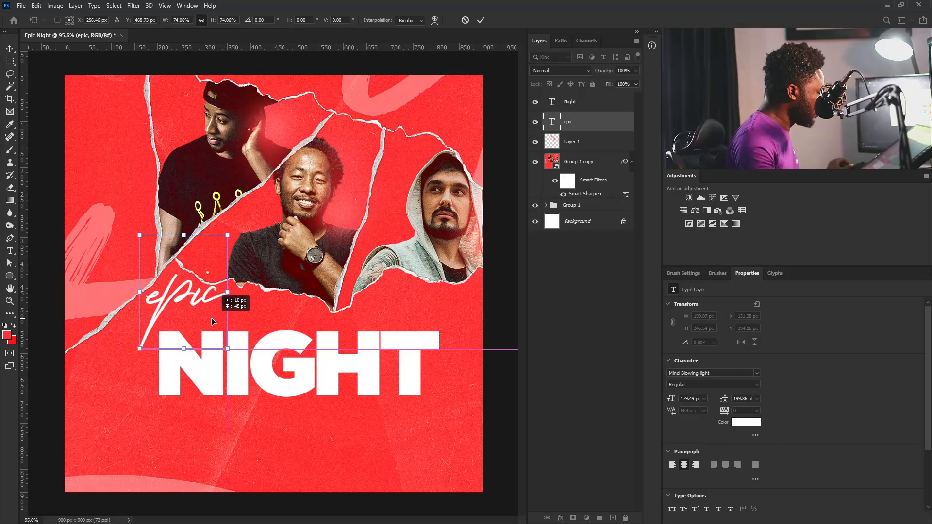
# Step: Move the NIGHT text up and slightly right so its top meets the torn paper edge beneath the people
pyautogui.rightClick(320, 342)
pyautogui.click(342, 346)
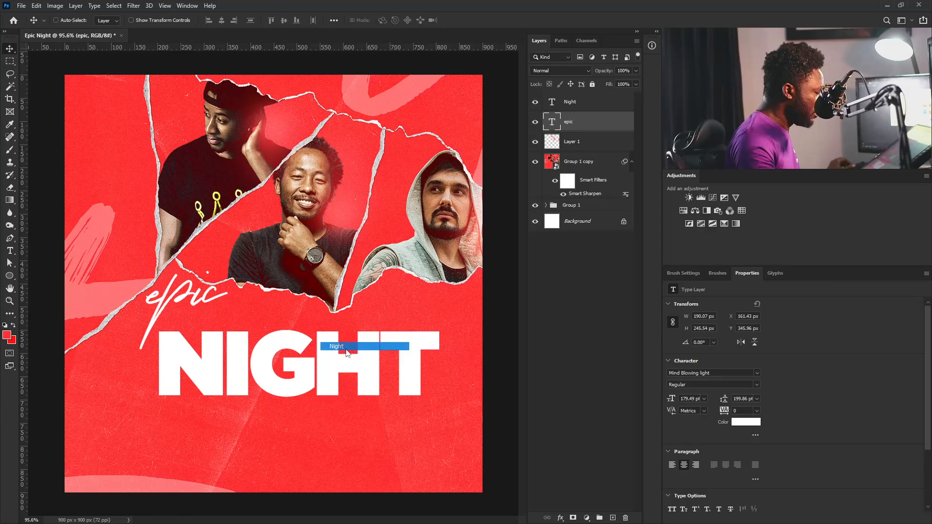
pyautogui.moveTo(317, 354); pyautogui.dragTo(337, 335)
# Step: Select the lower red paper on the sharpened Smart Object with the Magic Wand and mask the Night layer with that selection
pyautogui.keyDown('ctrl'); pyautogui.click(35, 152); pyautogui.keyUp('ctrl')
pyautogui.click(11, 88)
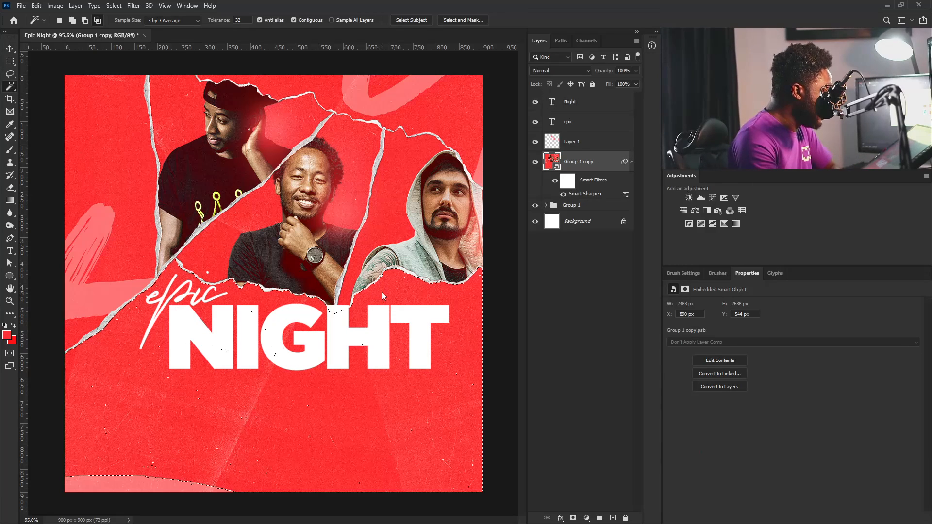
pyautogui.click(357, 312)
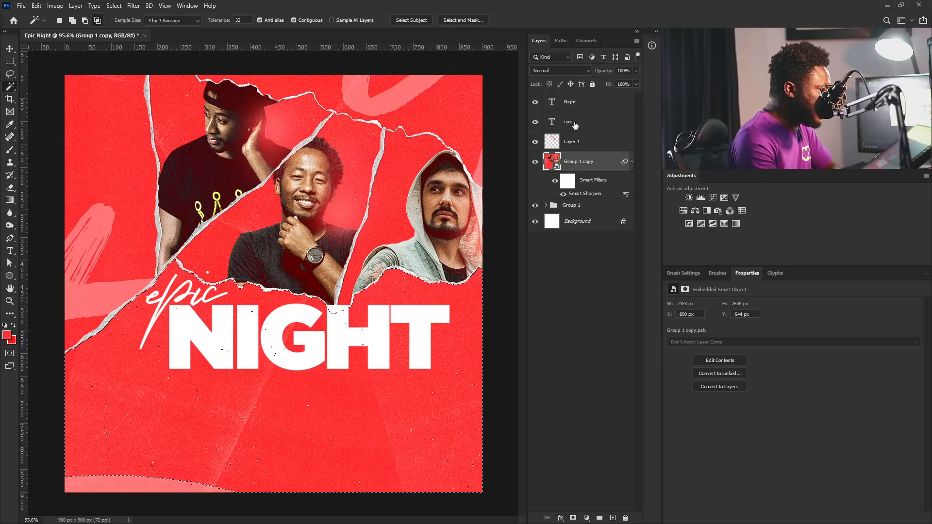
pyautogui.click(585, 103)
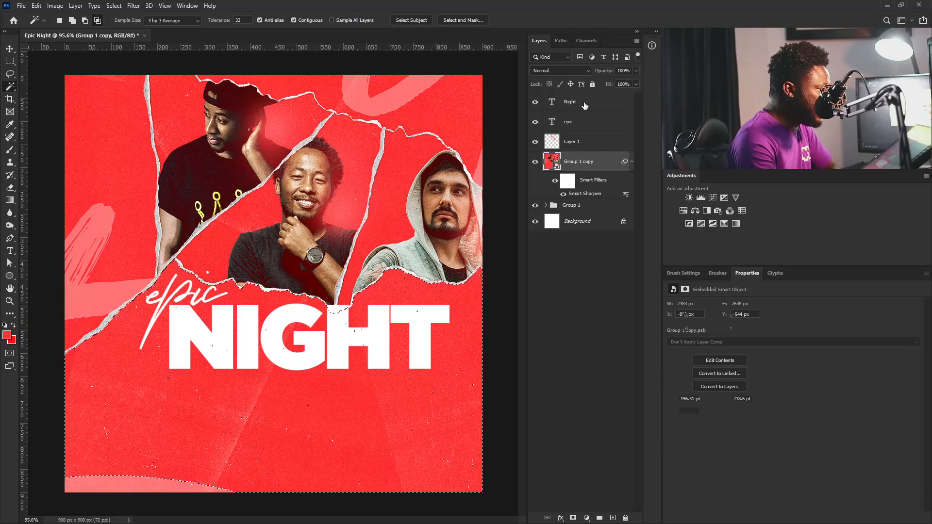
pyautogui.click(573, 518)
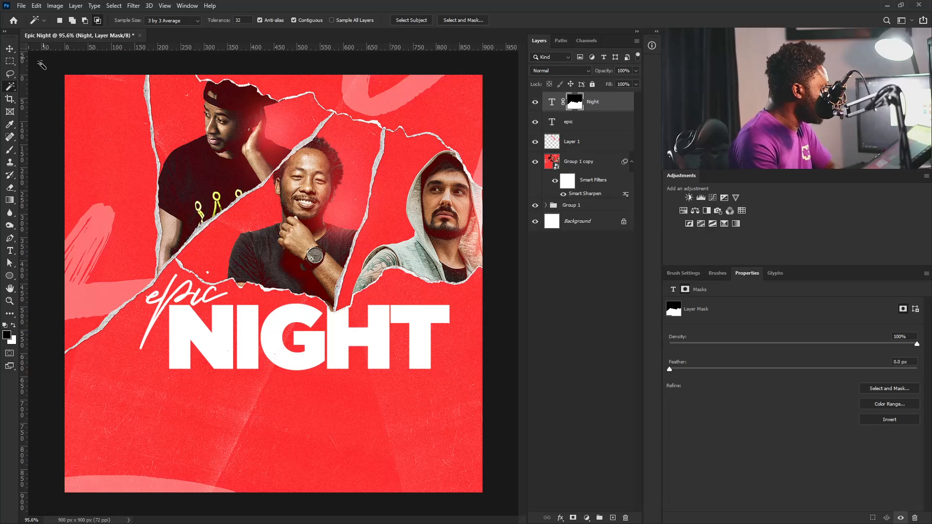
pyautogui.click(10, 49)
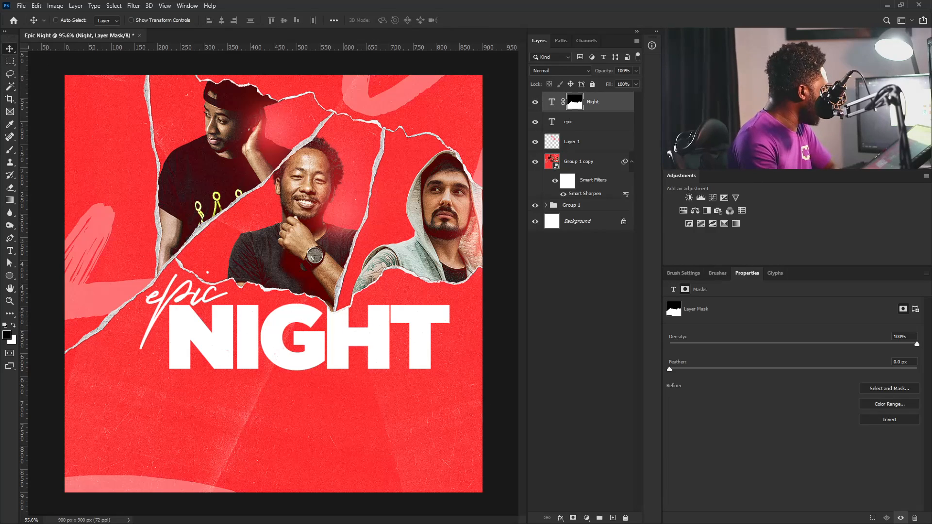
# Step: Add the two-line text "NOV 08" on the lower red paper and set its leading to 26 pt
pyautogui.press('t')
pyautogui.click(182, 437)
pyautogui.write('NOV 08')
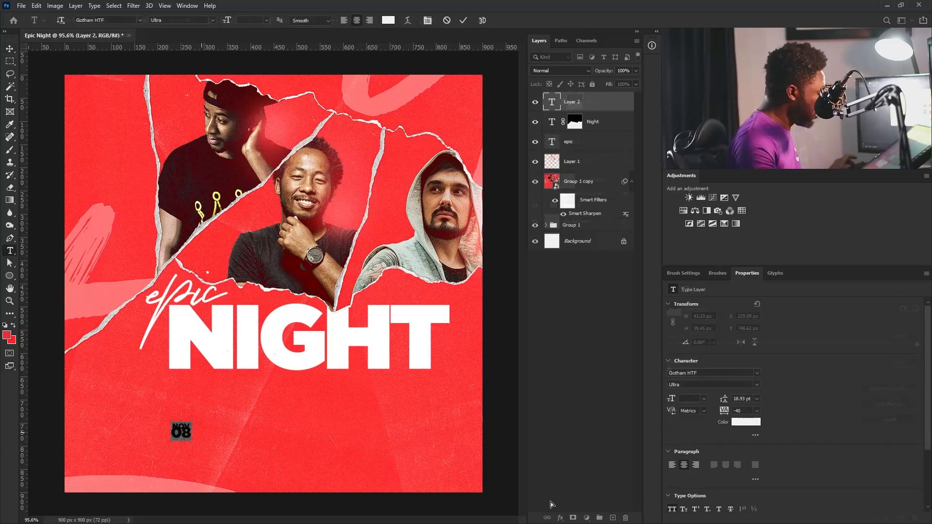
pyautogui.click(740, 398)
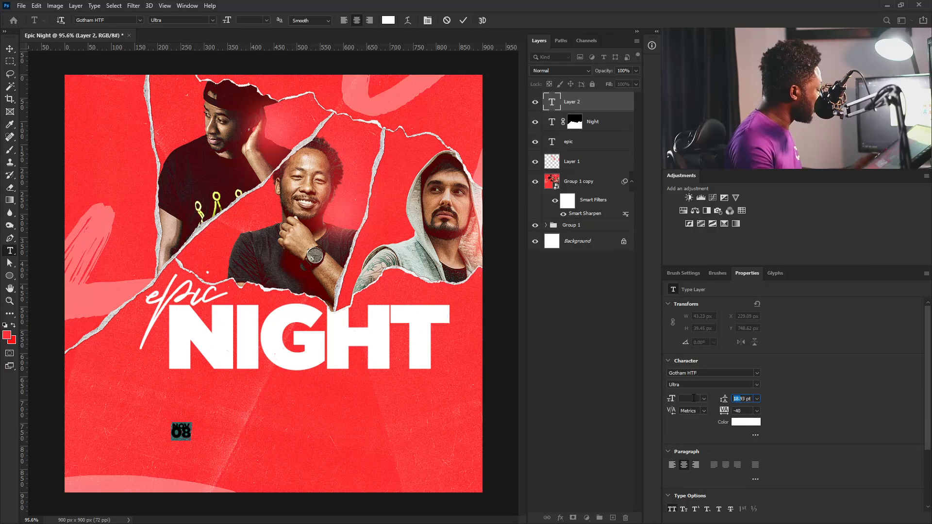
pyautogui.press('Up')
pyautogui.press('Up')
pyautogui.press('Up')
pyautogui.press('Up')
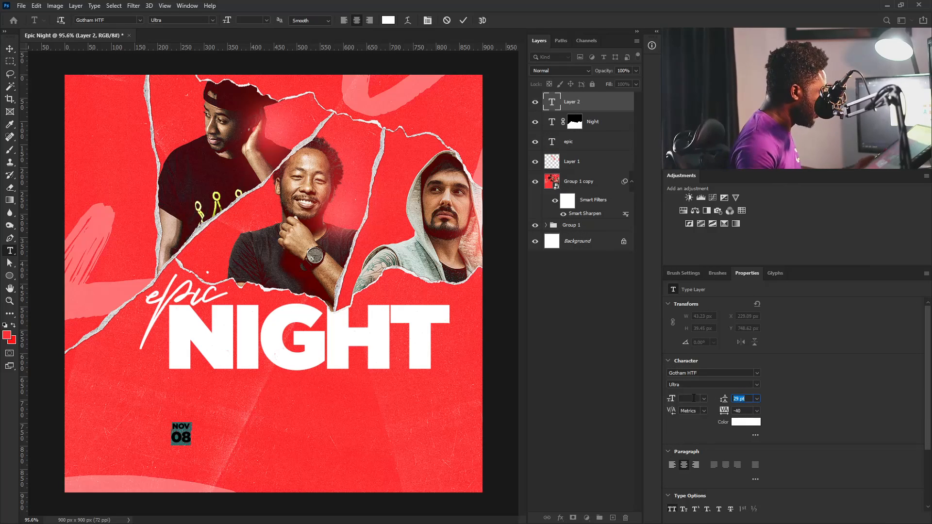
pyautogui.hotkey('ctrl', 'Return')
# Step: Scale the NOV 08 text to about 172% and place it below and left of the NIGHT title
pyautogui.hotkey('ctrl', 't')
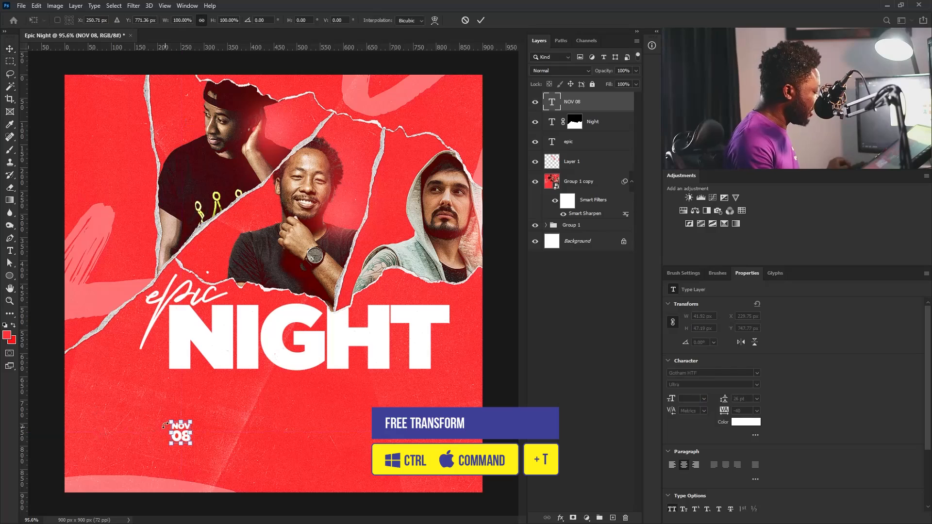
pyautogui.moveTo(189, 422); pyautogui.dragTo(137, 411)
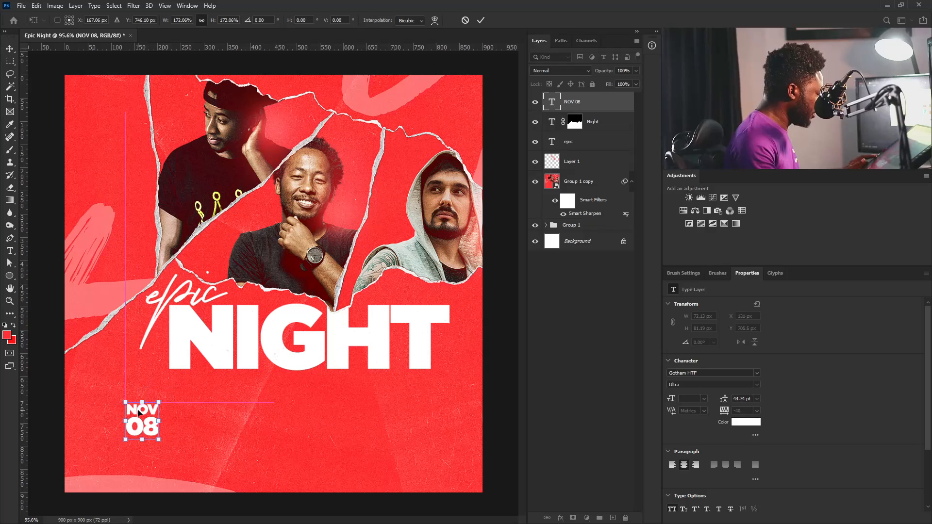
pyautogui.press('Return')
# Step: Add a 12 pt text line with the Club Diego venue name and its street address, placed beside NOV 08
pyautogui.click(10, 250)
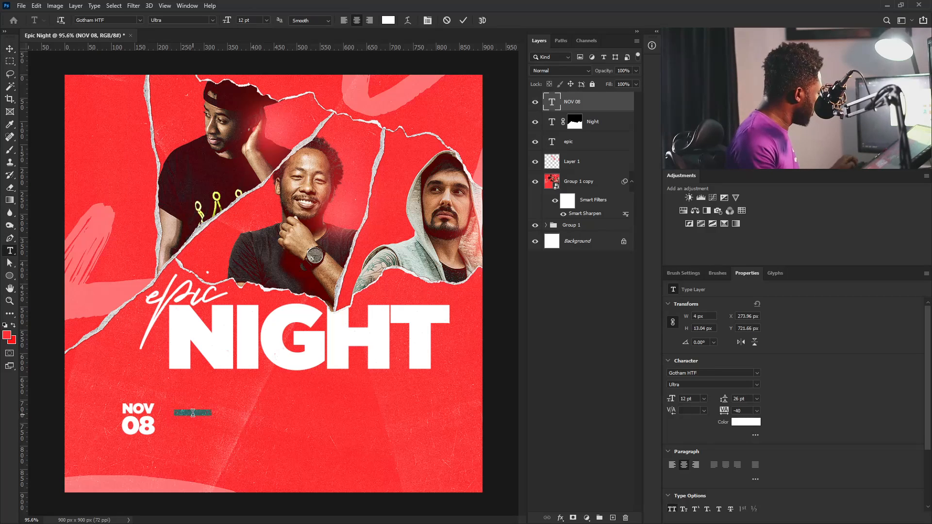
pyautogui.click(192, 412)
pyautogui.write('CLUB ESCO GRILL PARK 12 BEN MICHEAL STREET, VI')
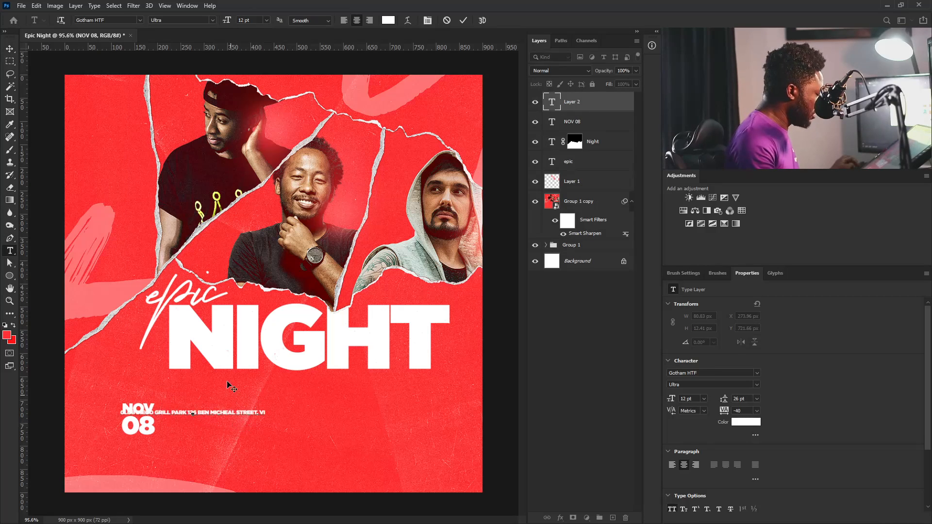
pyautogui.click(9, 49)
pyautogui.moveTo(147, 412); pyautogui.dragTo(189, 404)
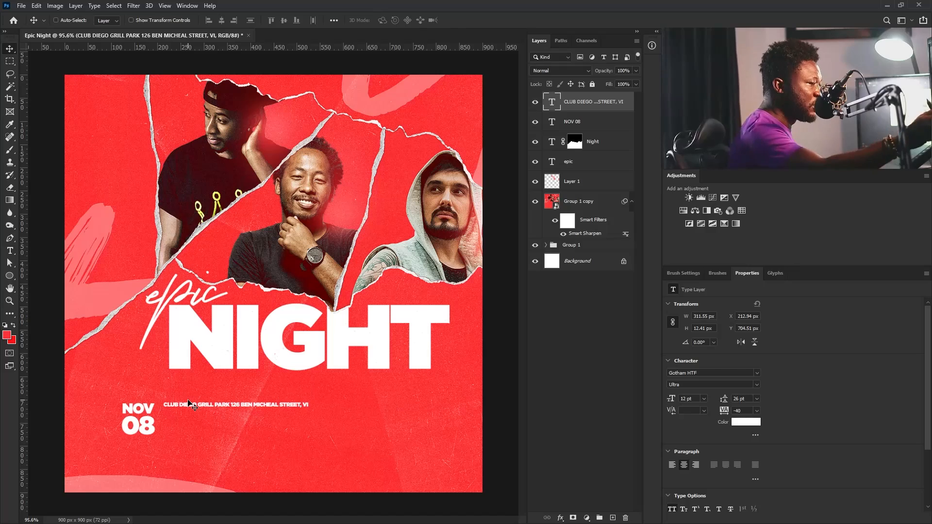
# Step: Set the venue text line's tracking to 0
pyautogui.doubleClick(741, 410)
pyautogui.write('0')
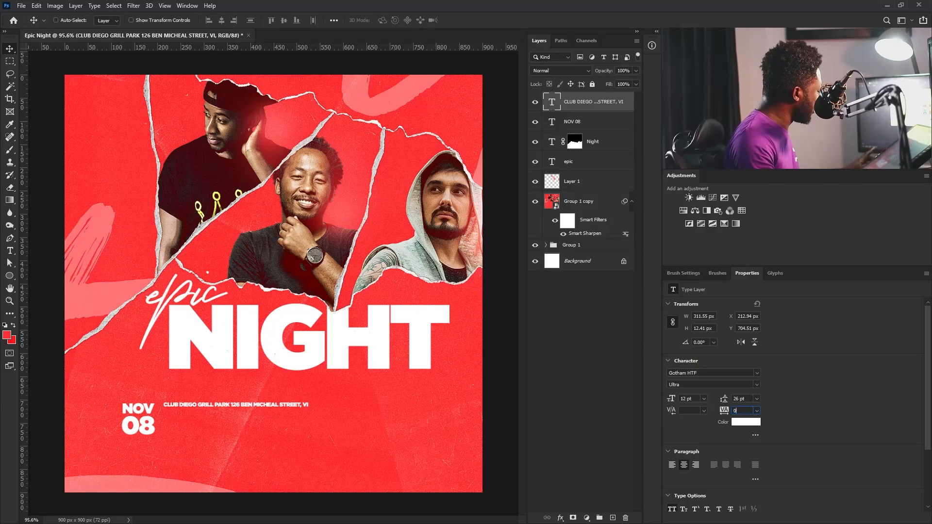
pyautogui.press('Return')
# Step: Break the venue text after "CLUB DIEGO" so the address starts on a second line
pyautogui.doubleClick(209, 405)
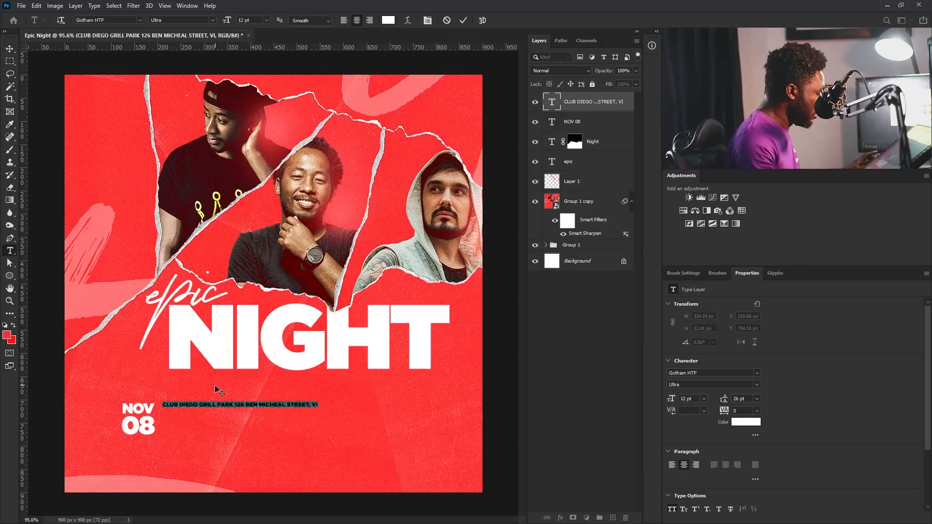
pyautogui.click(218, 390)
pyautogui.click(201, 403)
pyautogui.press('Return')
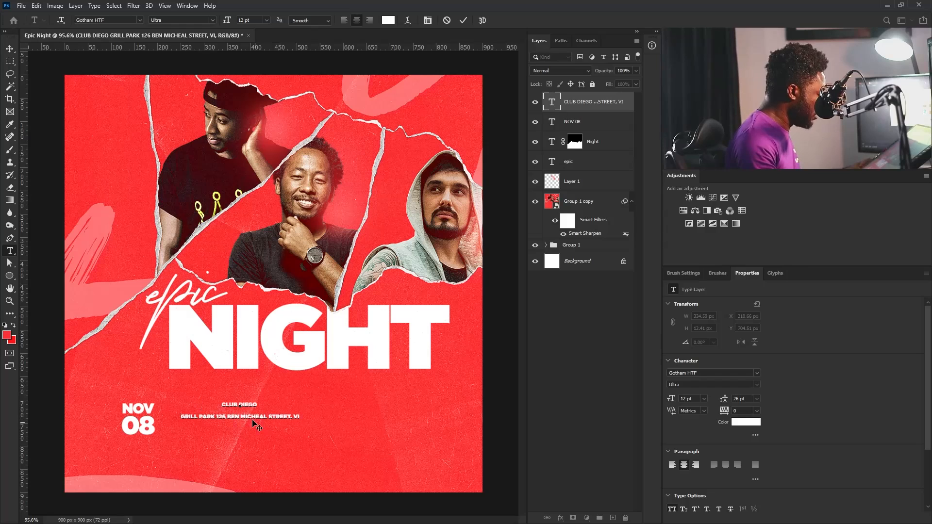
# Step: Break the venue's street address into three lines below CLUB DIEGO and set those lines in Gotham HTF Book
pyautogui.click(228, 417)
pyautogui.press('Return')
pyautogui.click(261, 429)
pyautogui.press('Return')
pyautogui.moveTo(256, 441); pyautogui.dragTo(212, 416)
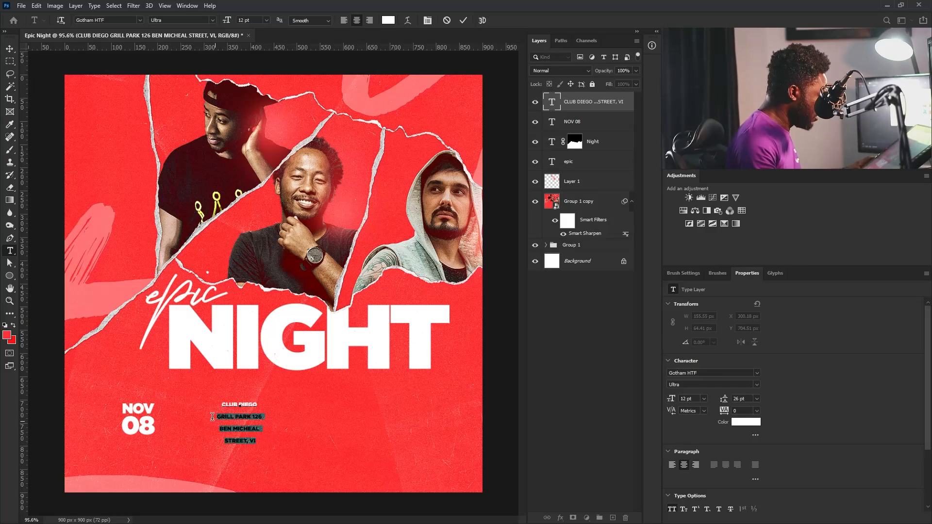
pyautogui.click(695, 372)
pyautogui.press('Escape')
# Step: Left-align the entire venue text block and set its leading to 14 pt
pyautogui.hotkey('ctrl', 'a')
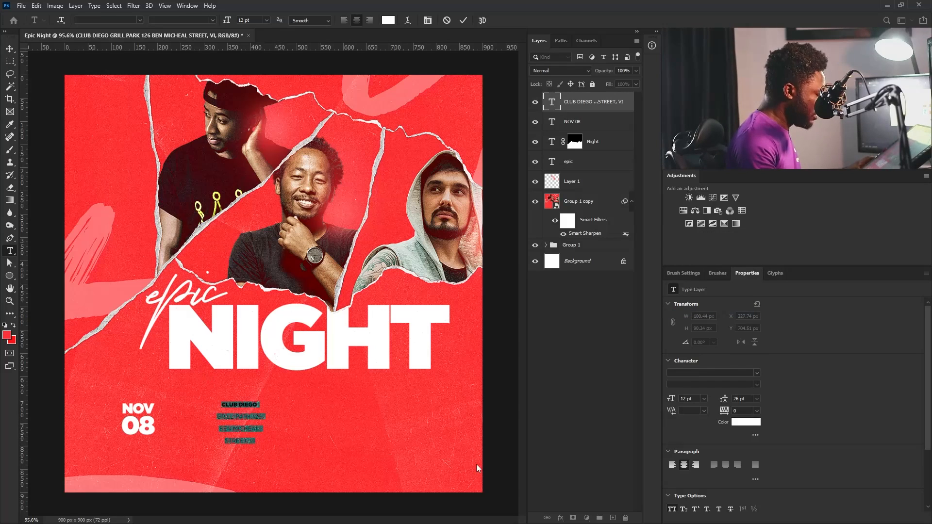
pyautogui.click(672, 465)
pyautogui.write('14')
pyautogui.press('Return')
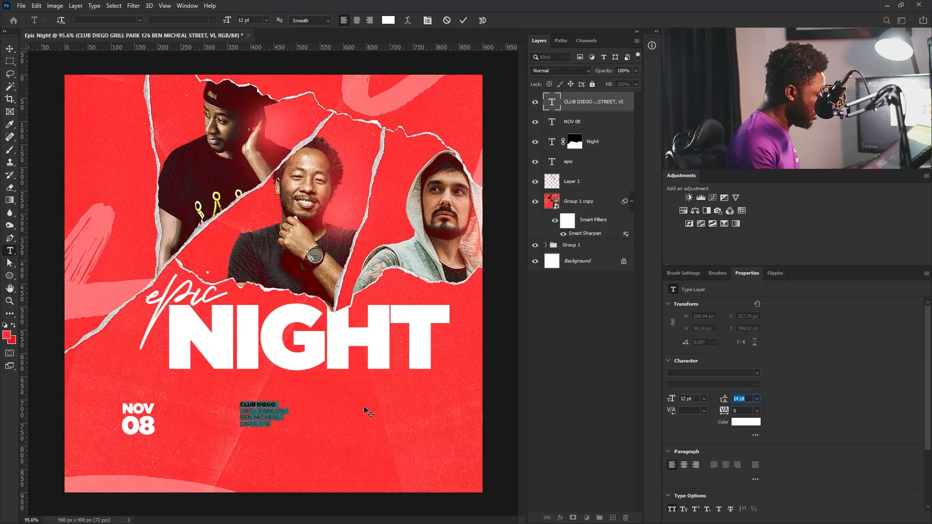
pyautogui.click(364, 410)
# Step: Place the venue text close beside NOV 08 and scale it up to about 14.81 pt
pyautogui.press('v')
pyautogui.moveTo(268, 418); pyautogui.dragTo(189, 421)
pyautogui.scroll(3, 164, 419)
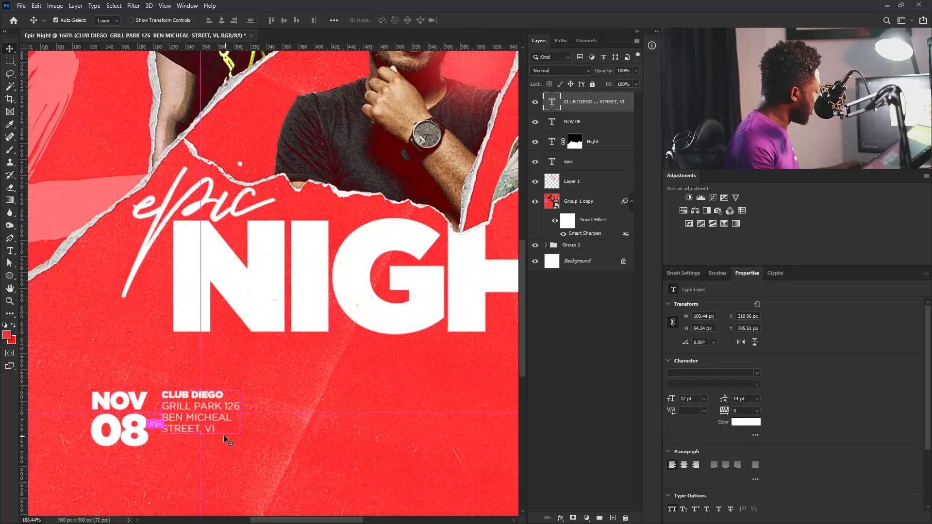
pyautogui.hotkey('ctrl', 't')
pyautogui.moveTo(243, 434)
pyautogui.mouseDown()
pyautogui.moveTo(257, 439)
pyautogui.moveTo(240, 425)
pyautogui.mouseUp()
pyautogui.press('Return')
# Step: Set the three address lines to Medium weight and shift the venue text slightly away from NOV 08
pyautogui.press('t')
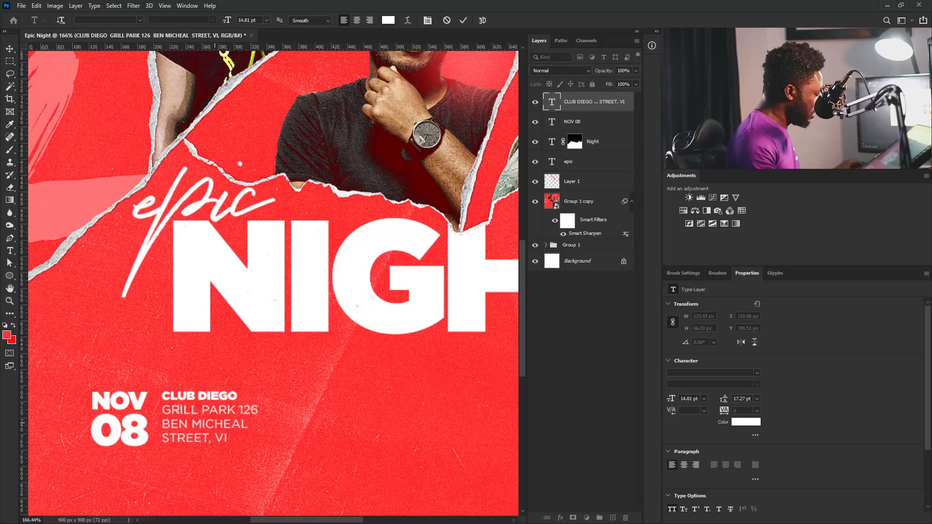
pyautogui.click(165, 409)
pyautogui.moveTo(165, 410); pyautogui.dragTo(227, 438)
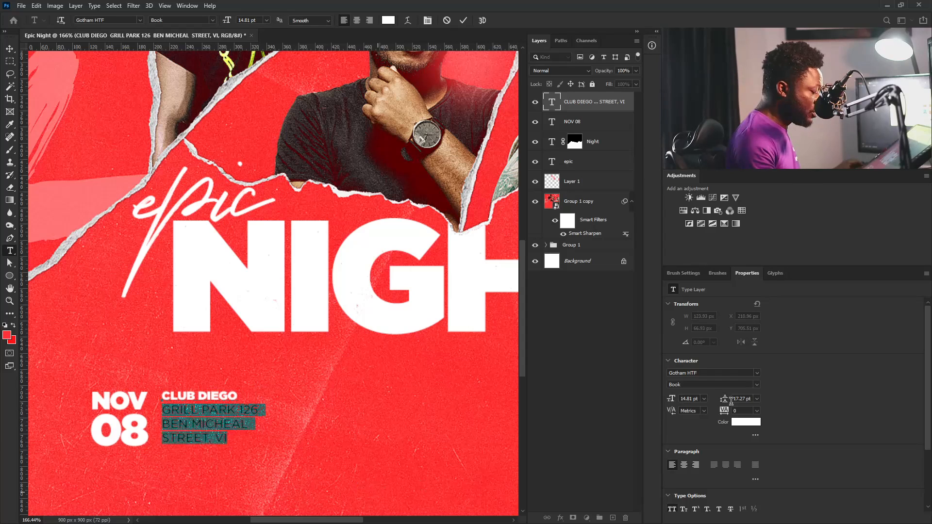
pyautogui.click(748, 385)
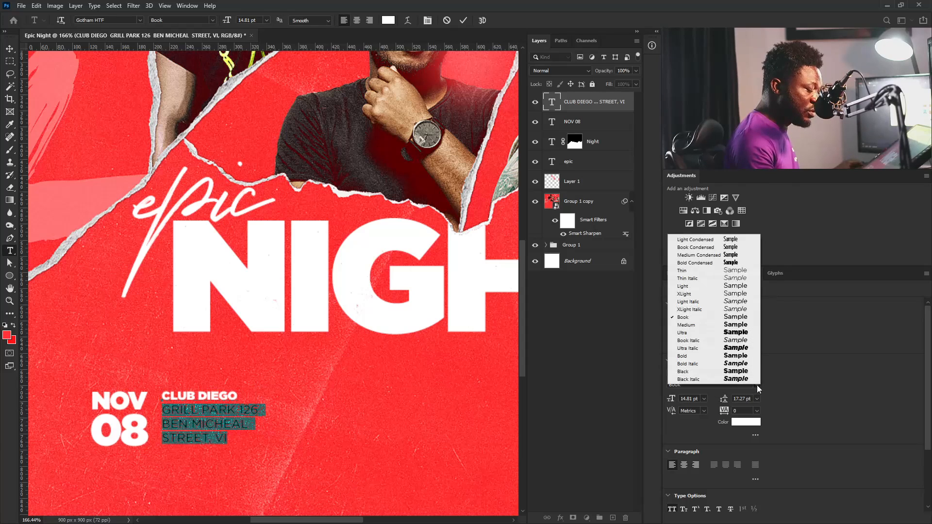
pyautogui.click(721, 330)
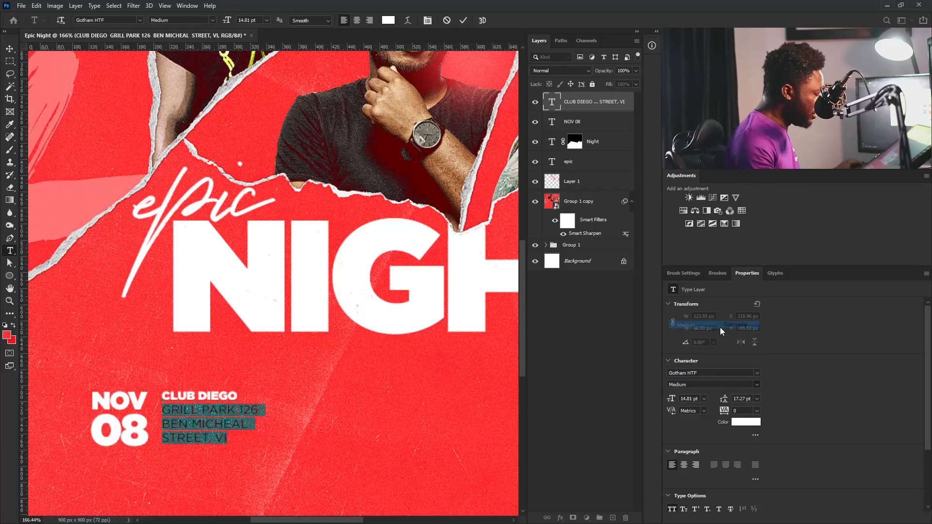
pyautogui.click(9, 48)
pyautogui.moveTo(220, 411); pyautogui.dragTo(225, 414)
# Step: Duplicate the NOV 08 text, place the copy beside the venue text and change it to DJ 56SOUND and DJ DEPLACE on two lines
pyautogui.rightClick(117, 407)
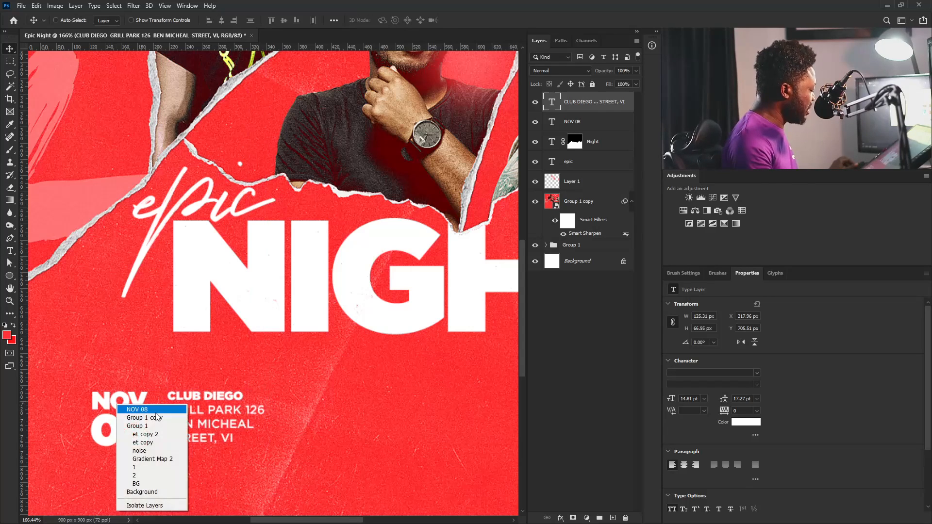
pyautogui.click(139, 423)
pyautogui.moveTo(618, 121); pyautogui.dragTo(613, 518)
pyautogui.moveTo(112, 418); pyautogui.dragTo(309, 418)
pyautogui.doubleClick(342, 435)
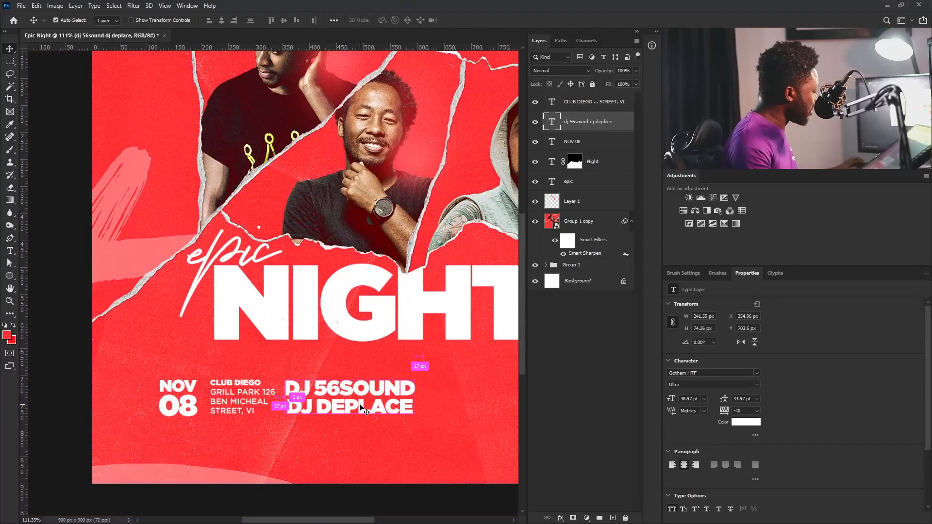
# Step: Duplicate the DJ names text, move the copy to its right and replace the wording with DOOR OPENS
pyautogui.hotkey('ctrl', 'j')
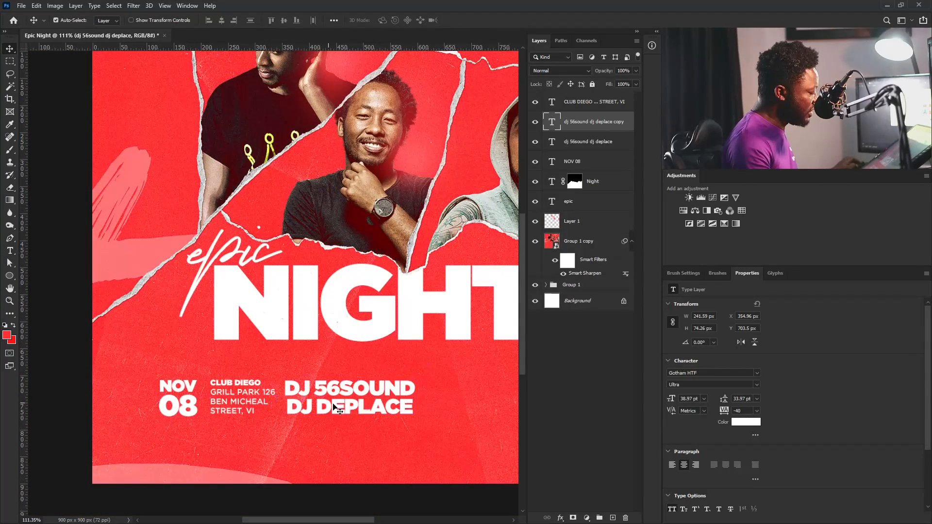
pyautogui.moveTo(362, 409); pyautogui.dragTo(505, 410)
pyautogui.doubleClick(505, 409)
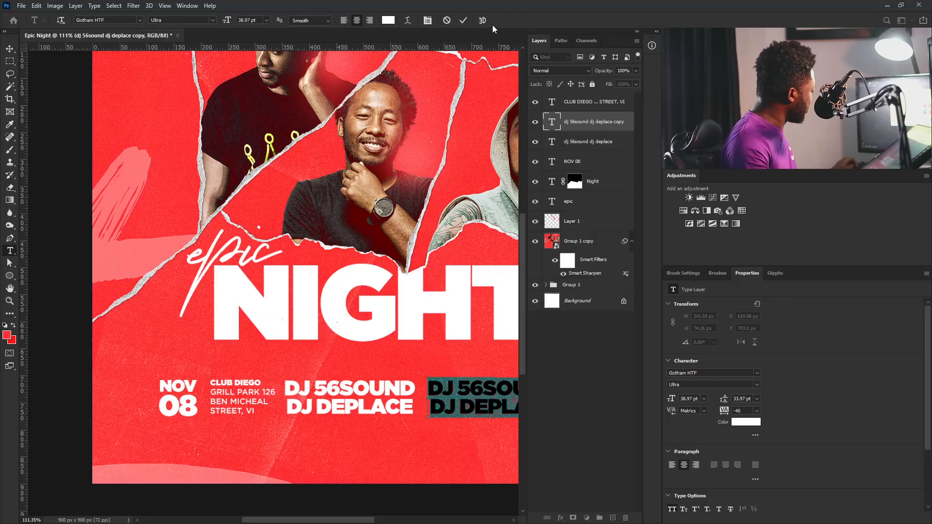
pyautogui.write('DOOR OPENS')
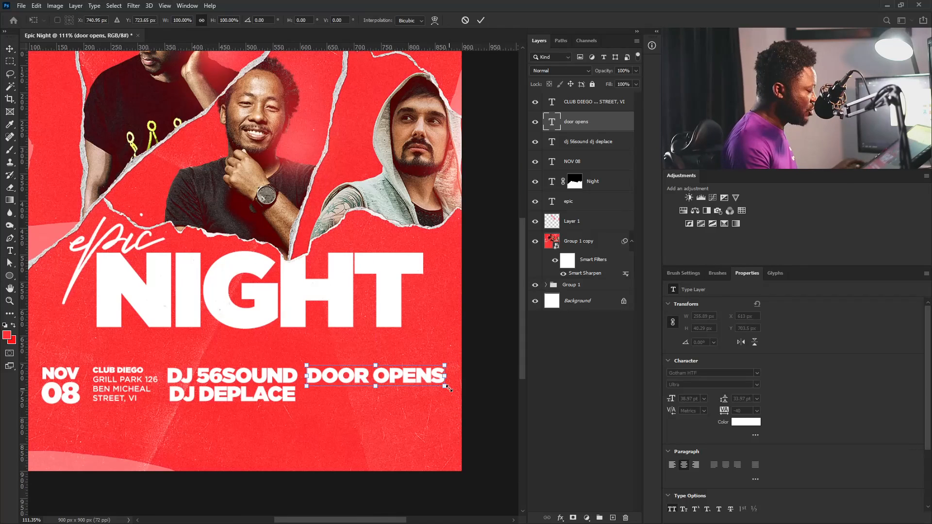
# Step: Scale the DOOR OPENS text down to about 16.49 pt, level with the top of the DJ names
pyautogui.hotkey('ctrl', 't')
pyautogui.moveTo(447, 373); pyautogui.dragTo(342, 385)
pyautogui.press('Return')
# Step: Duplicate DOOR OPENS below itself, change the copy to 10PM and set it in Light weight
pyautogui.hotkey('ctrl', 'j')
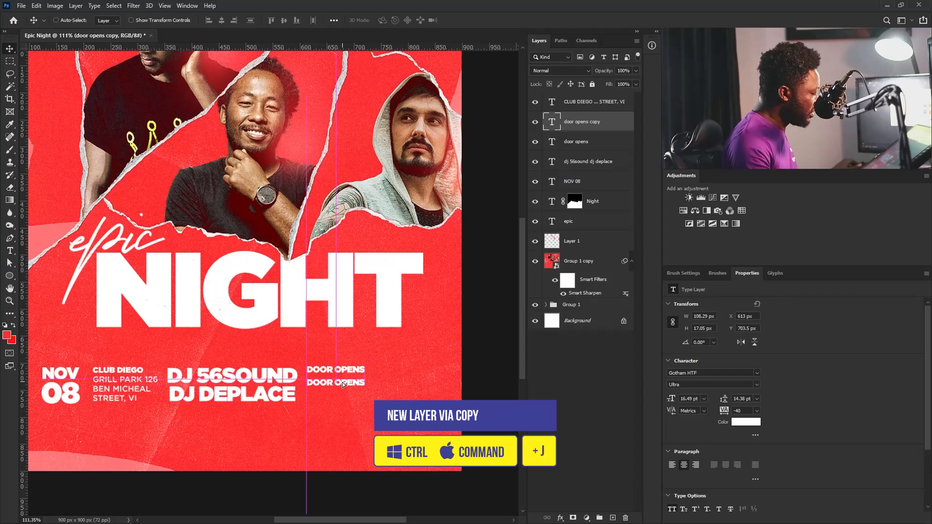
pyautogui.doubleClick(342, 384)
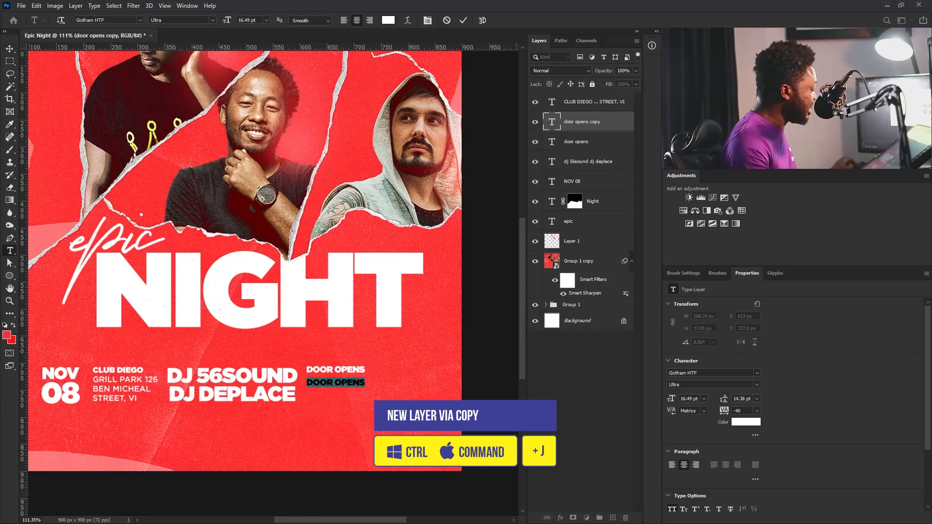
pyautogui.write('10PM')
pyautogui.click(757, 385)
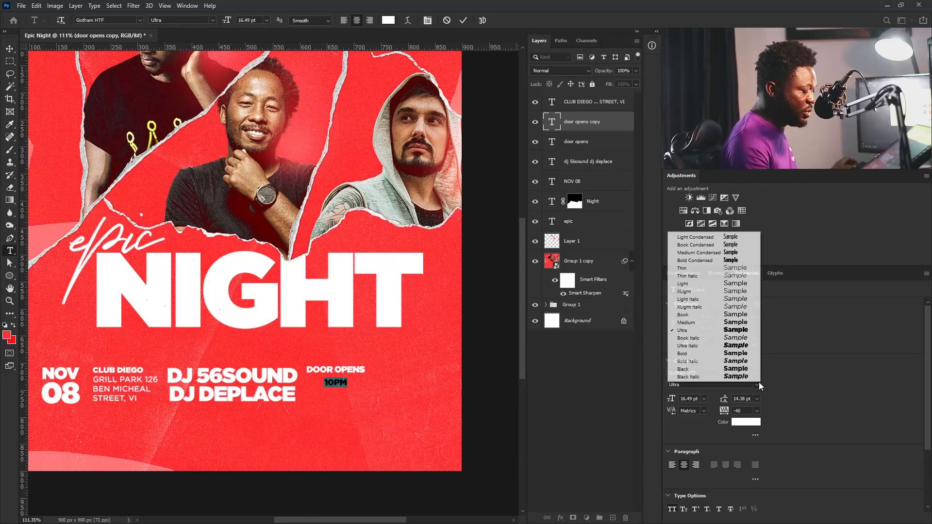
pyautogui.click(714, 287)
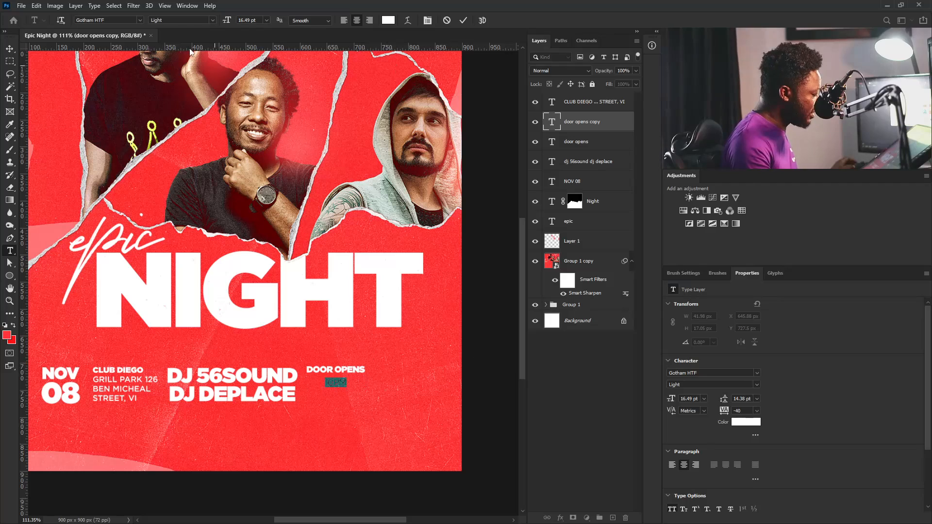
# Step: Scale the 10PM text up to about 59.76 pt, aligned under DOOR OPENS and with the bottom of the DJ names
pyautogui.click(10, 48)
pyautogui.hotkey('ctrl', 't')
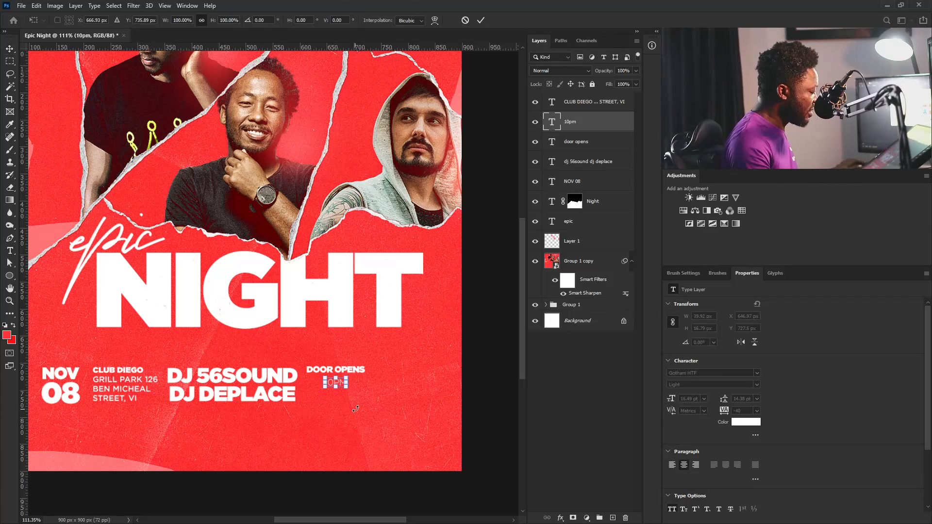
pyautogui.moveTo(346, 385)
pyautogui.mouseDown()
pyautogui.moveTo(404, 409)
pyautogui.moveTo(333, 395)
pyautogui.mouseUp()
pyautogui.press('Return')
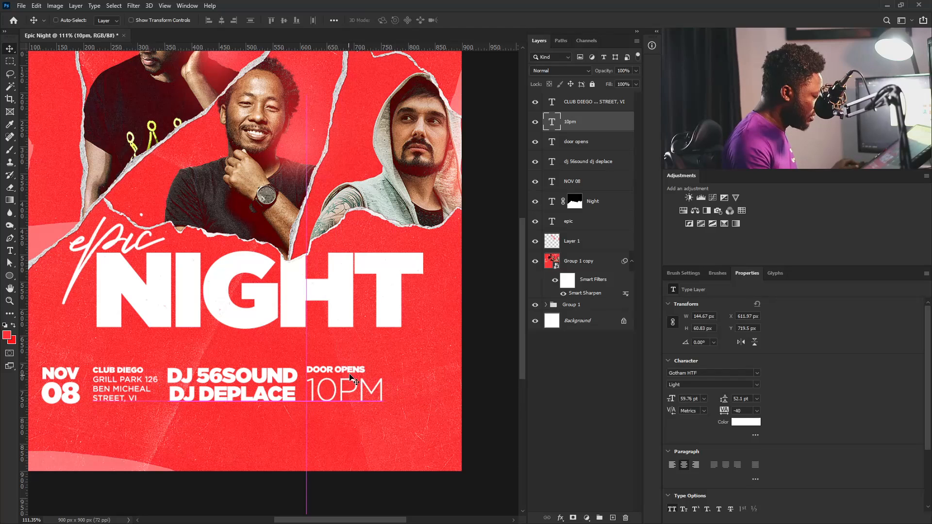
# Step: Enlarge the DOOR OPENS text to match the width of 10PM below it
pyautogui.rightClick(351, 375)
pyautogui.click(384, 378)
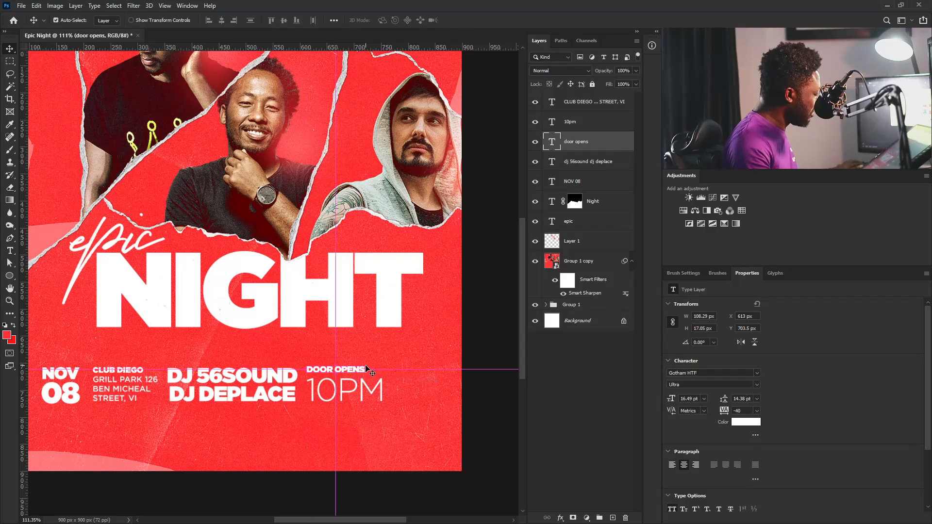
pyautogui.hotkey('ctrl', 't')
pyautogui.moveTo(364, 377); pyautogui.dragTo(382, 384)
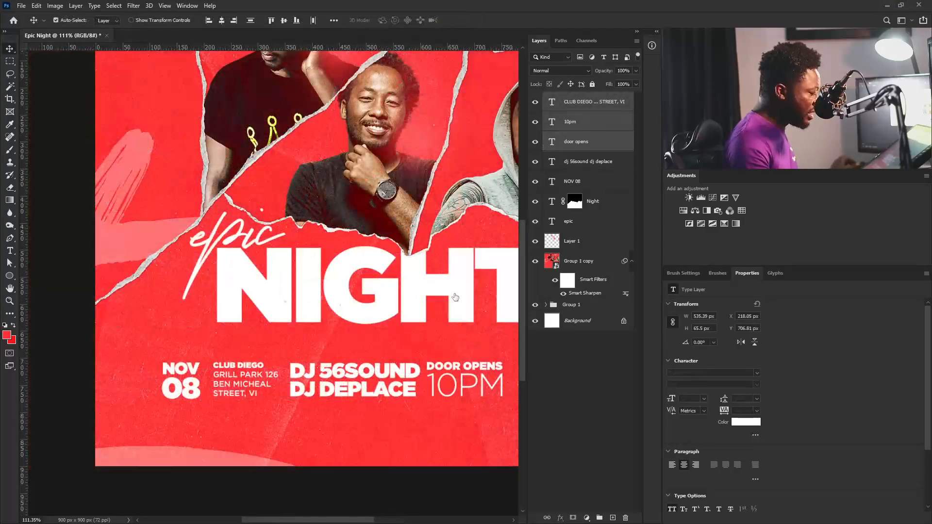
# Step: Shift the venue, DJ and door time texts together slightly closer to NOV 08, and nudge the DJ names left for even spacing
pyautogui.keyDown('ctrl'); pyautogui.keyDown('shift'); pyautogui.click(398, 360); pyautogui.keyUp('shift'); pyautogui.keyUp('ctrl')
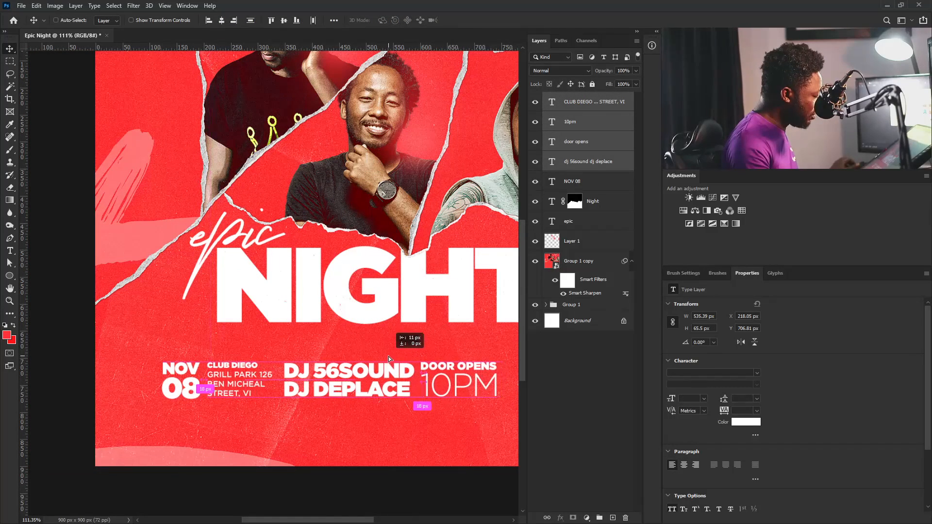
pyautogui.moveTo(389, 357); pyautogui.dragTo(392, 359)
pyautogui.rightClick(360, 367)
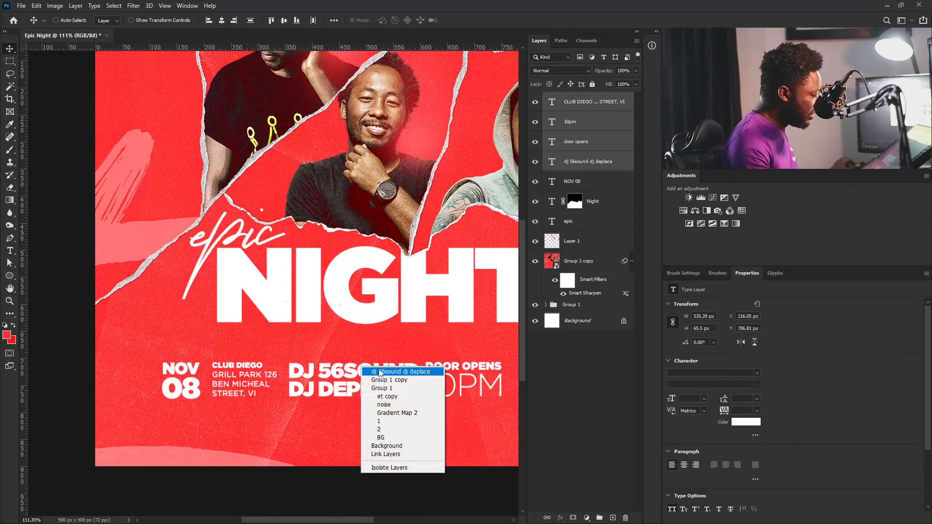
pyautogui.click(379, 372)
pyautogui.press('Left')
pyautogui.press('Left')
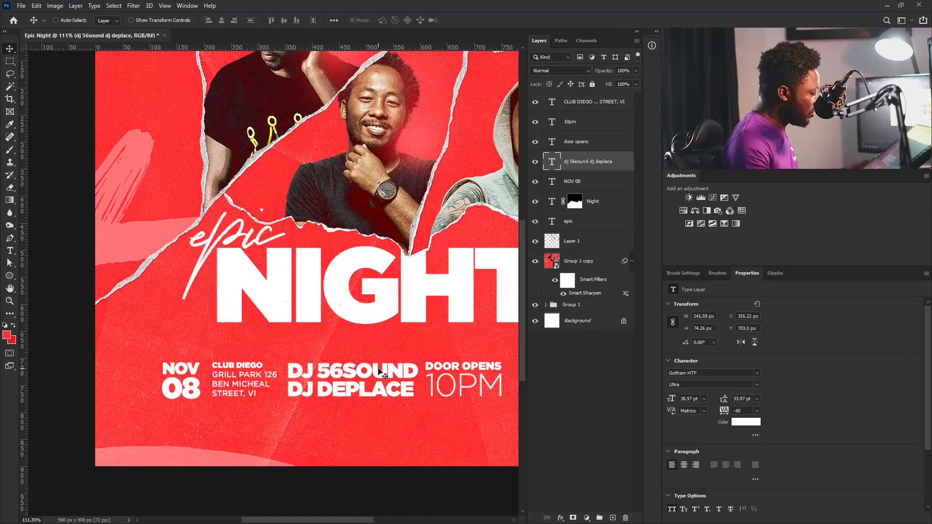
pyautogui.rightClick(453, 367)
pyautogui.press('Escape')
# Step: Color the 08 in the NOV 08 text yellow (#ffe402)
pyautogui.moveTo(430, 373); pyautogui.dragTo(356, 314)
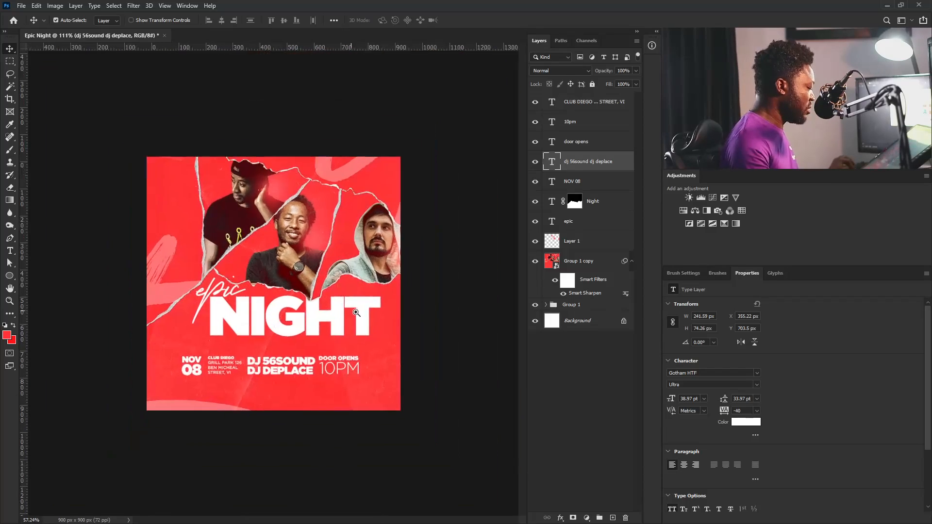
pyautogui.moveTo(194, 352); pyautogui.dragTo(332, 356)
pyautogui.rightClick(189, 388)
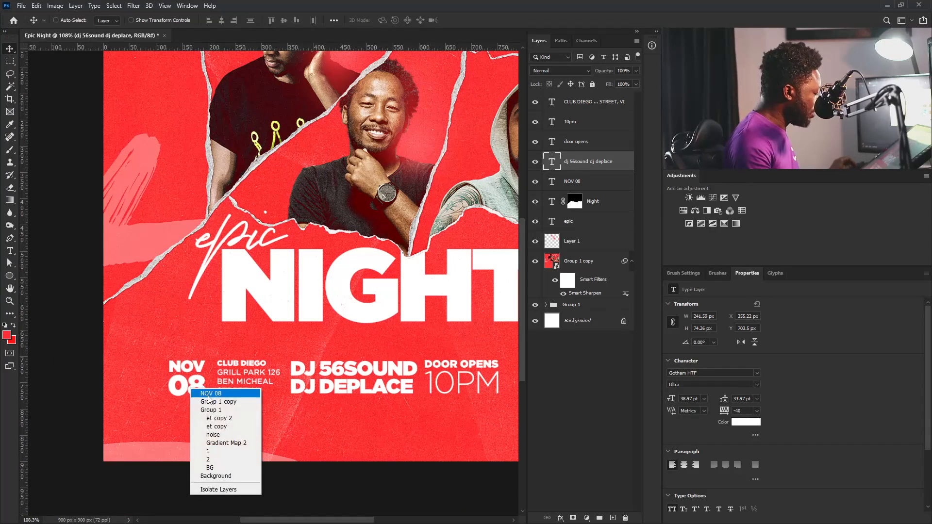
pyautogui.click(199, 393)
pyautogui.doubleClick(175, 391)
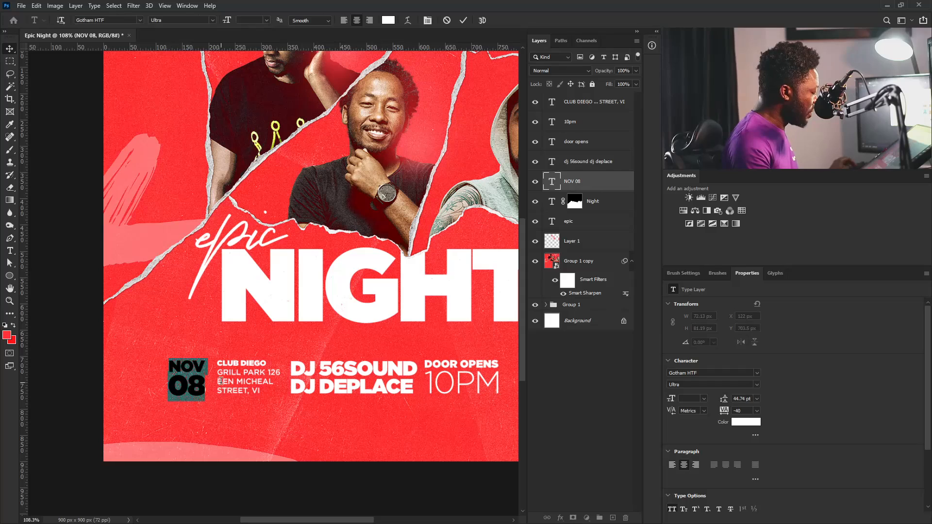
pyautogui.click(747, 422)
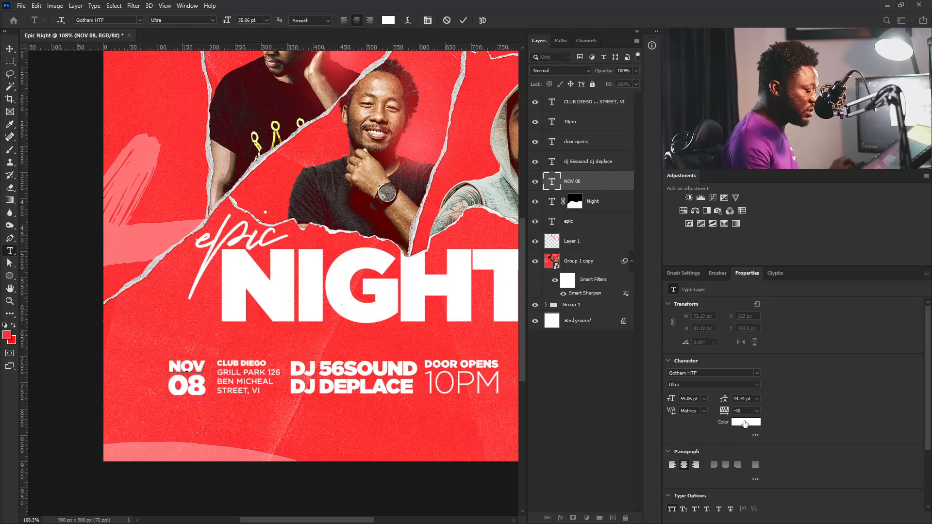
pyautogui.click(631, 427)
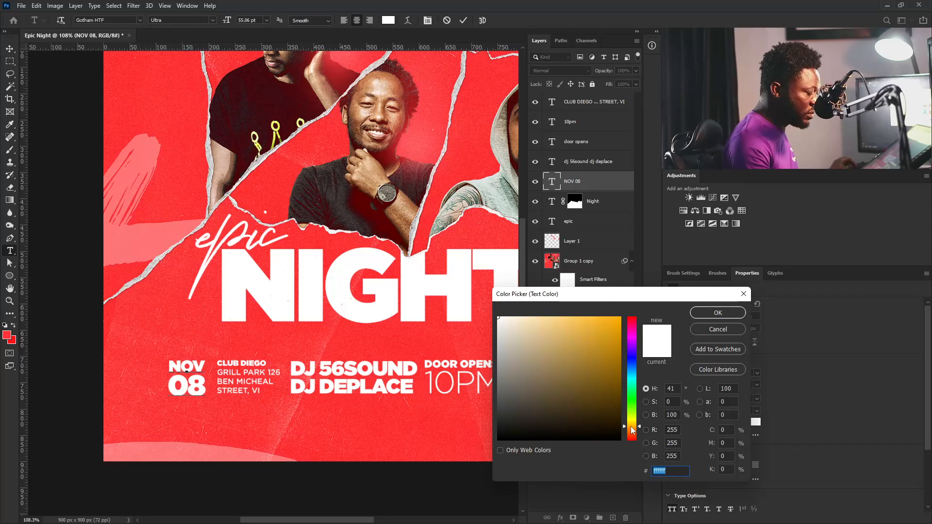
pyautogui.click(620, 318)
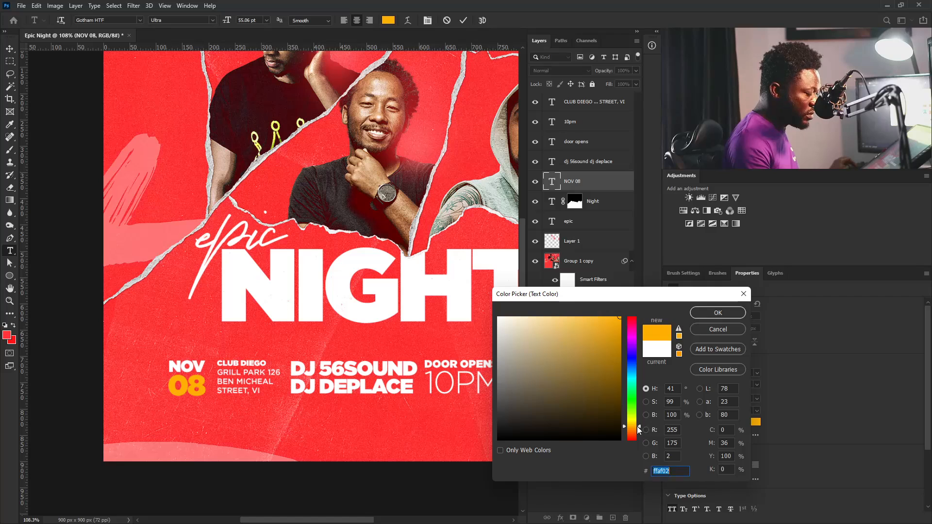
pyautogui.moveTo(639, 429); pyautogui.dragTo(639, 426)
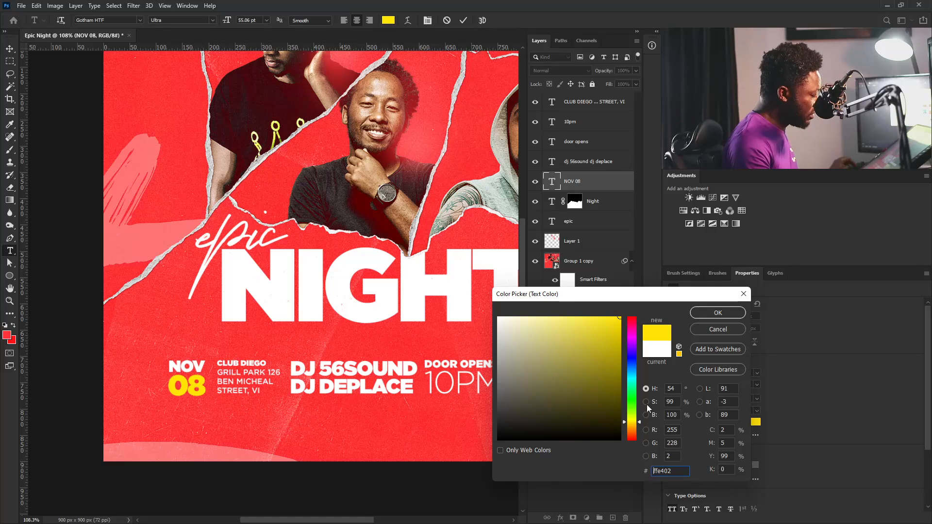
pyautogui.click(718, 313)
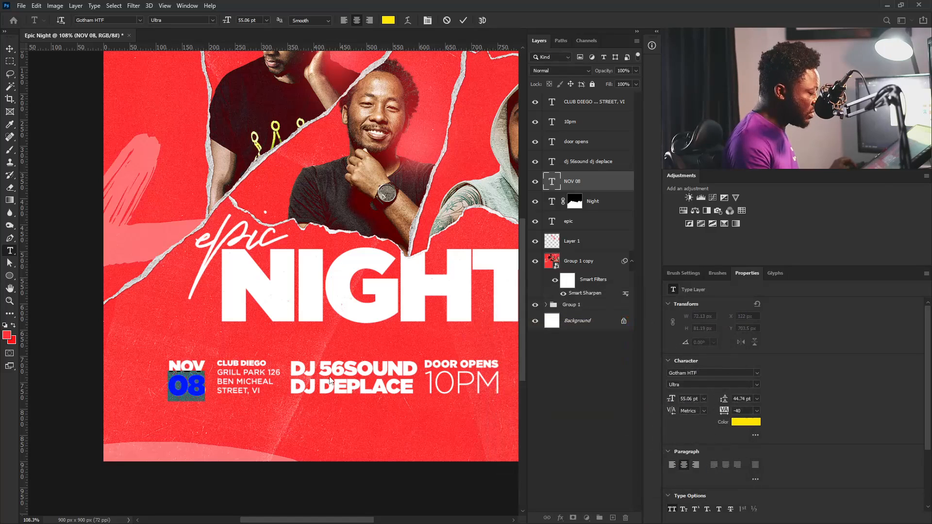
# Step: Color the word DJ light pink (#ffb5b5) on both lines of the DJ names text
pyautogui.click(589, 168)
pyautogui.doubleClick(552, 161)
pyautogui.click(297, 366)
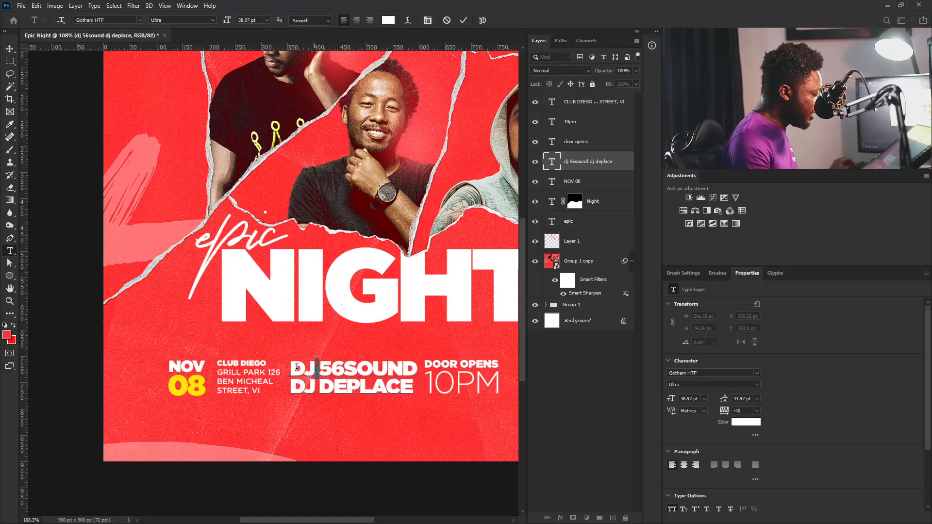
pyautogui.doubleClick(298, 367)
pyautogui.click(754, 425)
pyautogui.moveTo(576, 374); pyautogui.dragTo(539, 303)
pyautogui.click(718, 313)
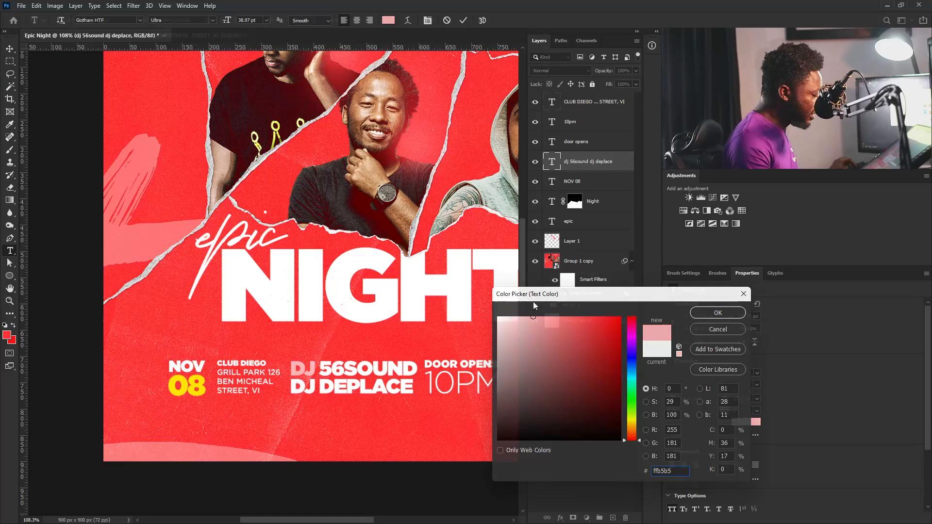
pyautogui.hotkey('ctrl', 'Return')
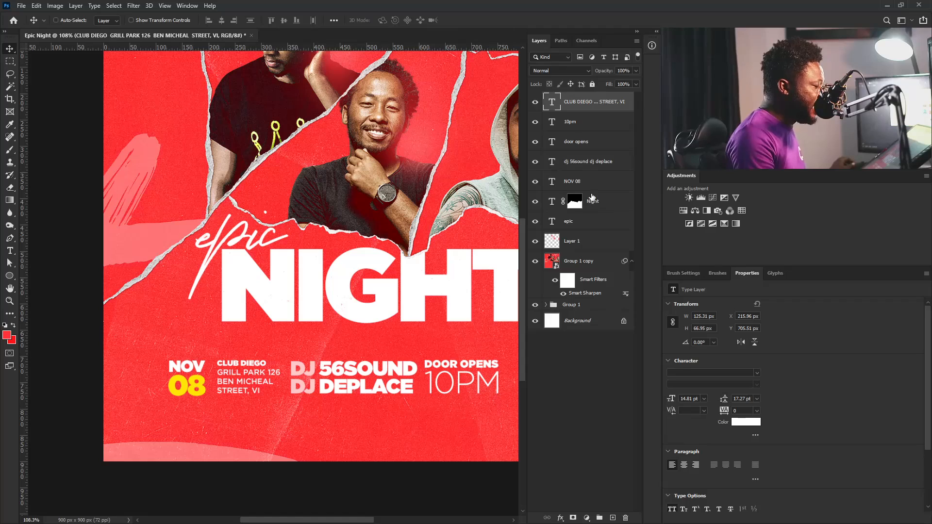
# Step: Scale the date, venue, DJ and door time texts together to about 117%, and move them slightly down below the NIGHT title
pyautogui.keyDown('shift'); pyautogui.click(590, 184); pyautogui.keyUp('shift')
pyautogui.scroll(-3, 309, 408)
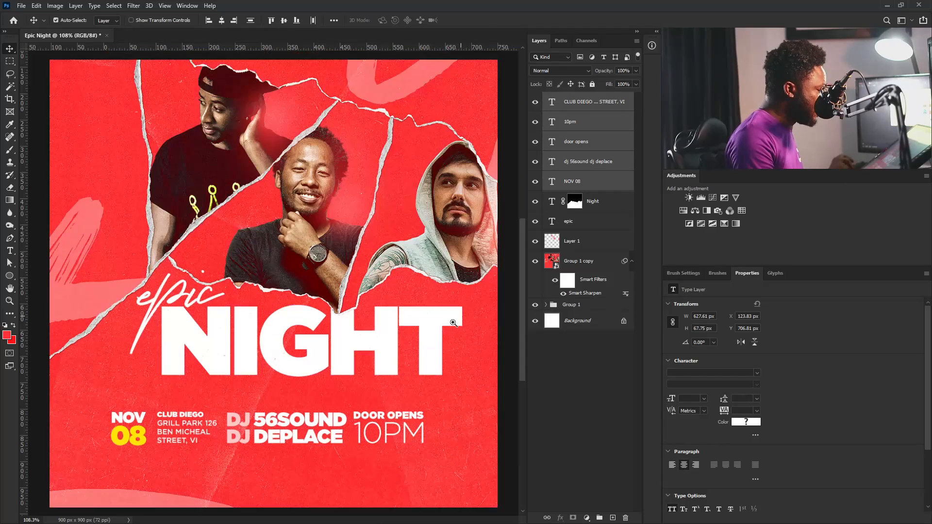
pyautogui.press('ctrl')
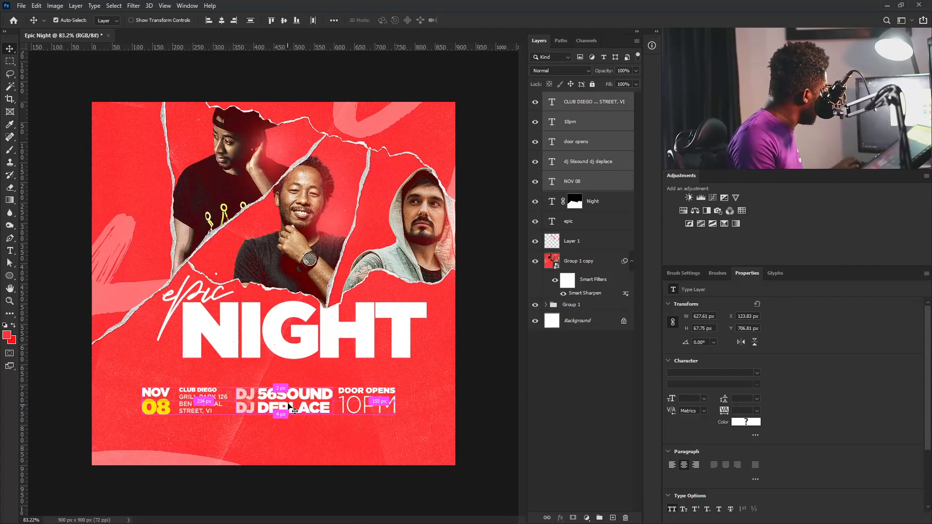
pyautogui.hotkey('ctrl', 't')
pyautogui.moveTo(397, 414); pyautogui.dragTo(430, 418)
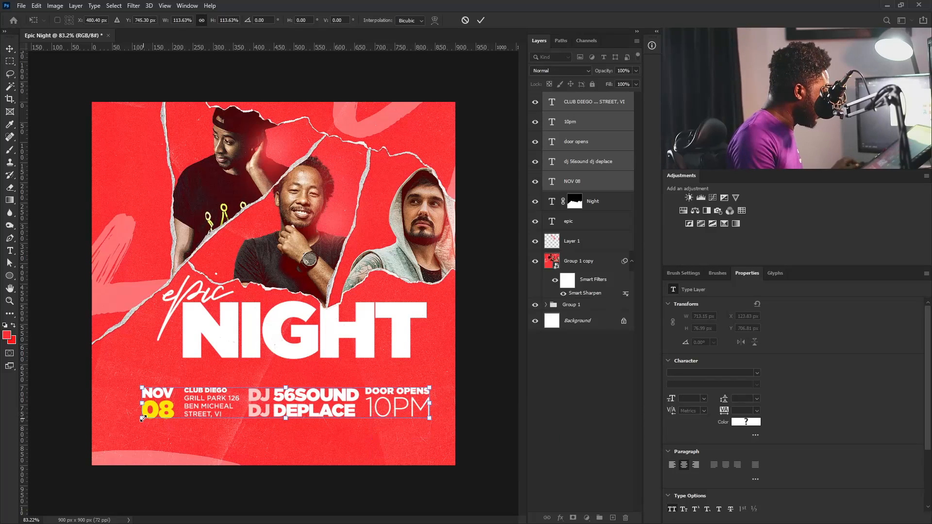
pyautogui.moveTo(142, 418); pyautogui.dragTo(132, 418)
pyautogui.press('Return')
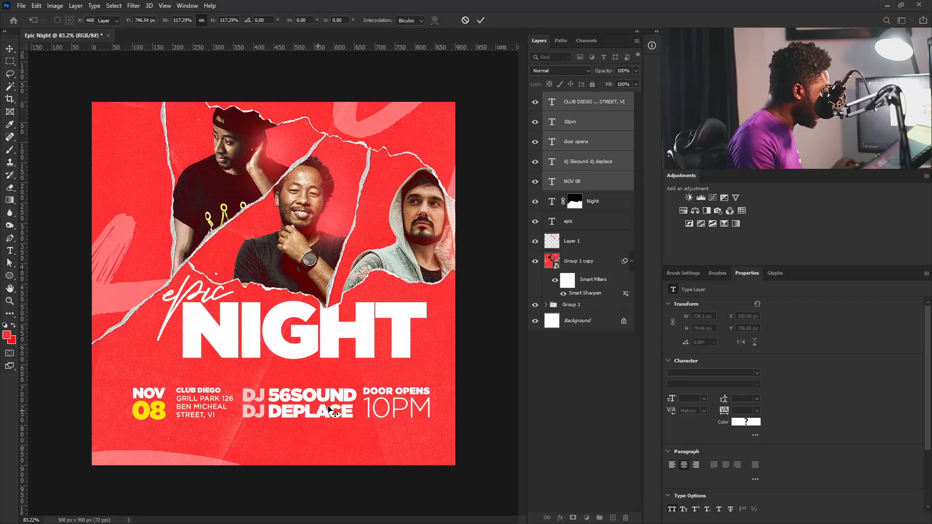
pyautogui.moveTo(318, 413); pyautogui.dragTo(318, 416)
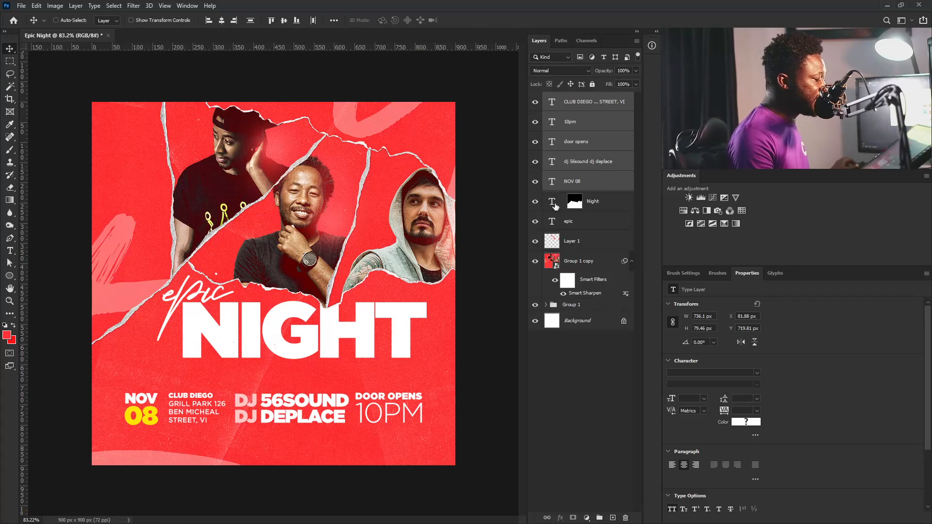
# Step: Unlink the mask from the NIGHT text and move only the text down to just above the event details row
pyautogui.click(573, 202)
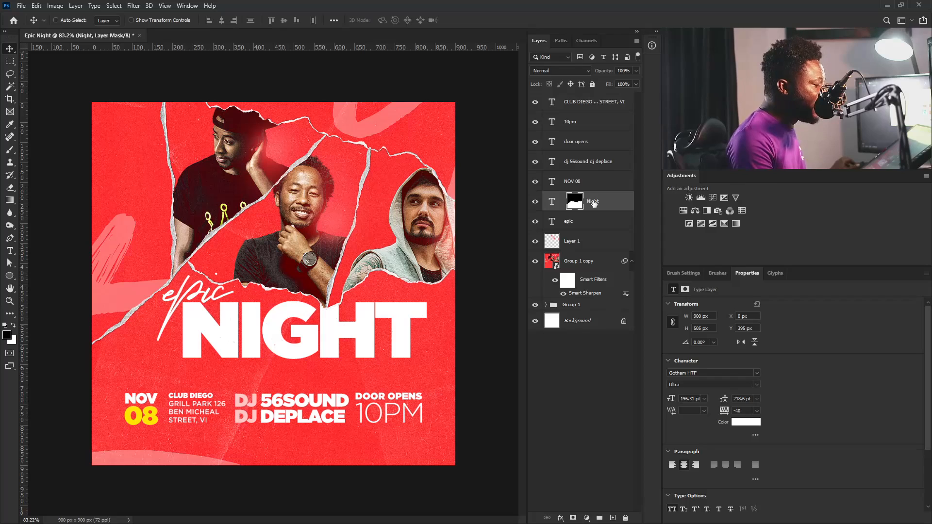
pyautogui.click(552, 203)
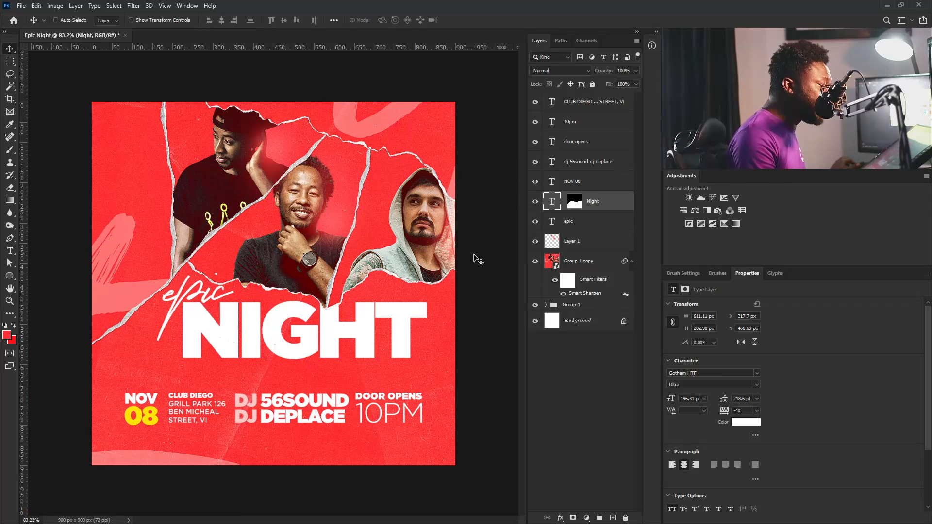
pyautogui.moveTo(375, 309); pyautogui.dragTo(387, 353)
pyautogui.press('Up')
pyautogui.press('Up')
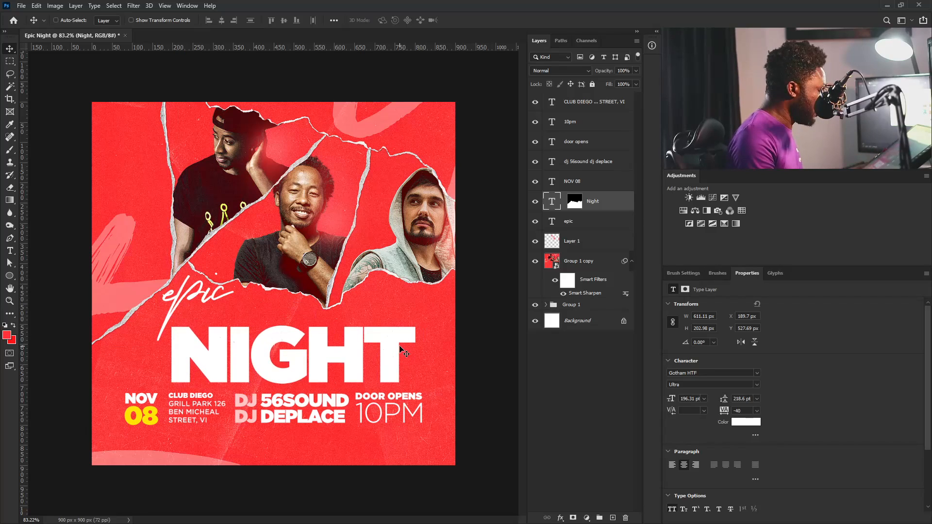
# Step: Nudge the NIGHT text right to about X 201.7 px, so its right edge roughly lines up with DOOR OPENS
pyautogui.press('Right')
pyautogui.press('Right')
pyautogui.press('Right')
pyautogui.press('Right')
pyautogui.press('Right')
pyautogui.press('Right')
pyautogui.press('Right')
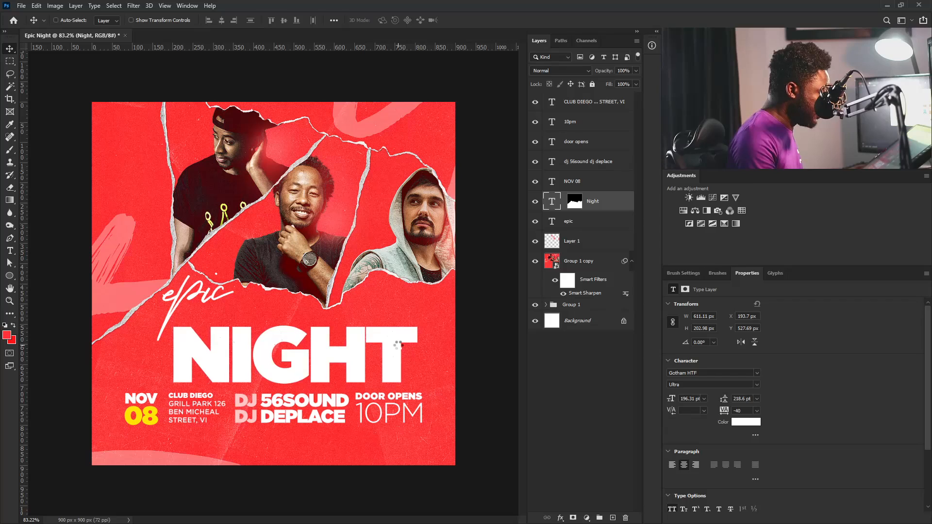
pyautogui.press('Right')
pyautogui.press('Right')
pyautogui.press('Right')
pyautogui.press('Right')
pyautogui.press('Right')
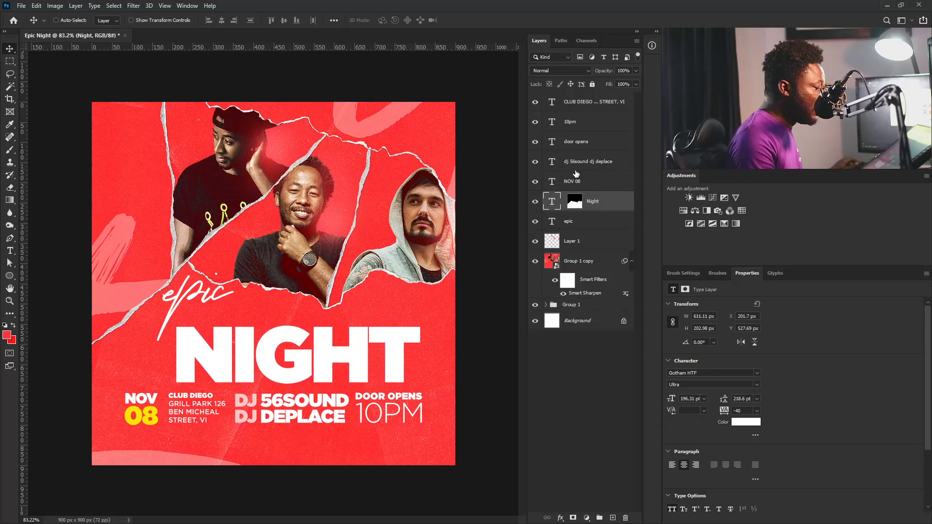
# Step: Enlarge the epic text to about 250 pt and place it so it overlaps the top of the N in NIGHT
pyautogui.click(580, 225)
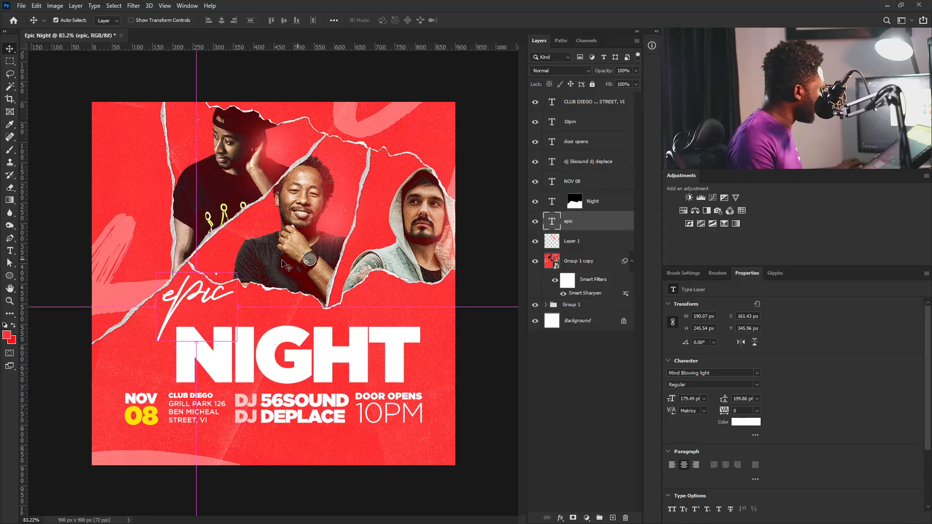
pyautogui.hotkey('ctrl', 't')
pyautogui.moveTo(235, 242); pyautogui.dragTo(248, 222)
pyautogui.moveTo(204, 280); pyautogui.dragTo(205, 308)
pyautogui.press('Return')
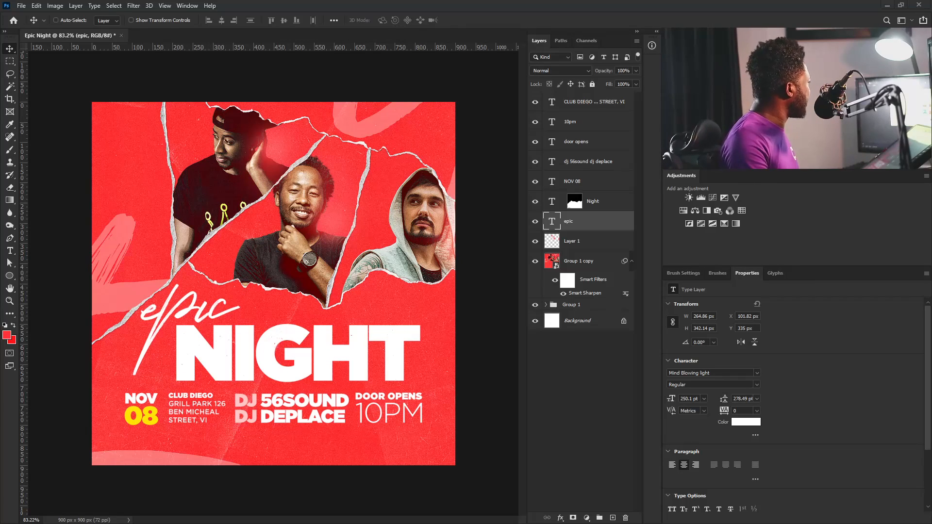
pyautogui.hotkey('ctrl', 'v')
pyautogui.moveTo(311, 445); pyautogui.dragTo(311, 445)
# Step: Move the NIGHT text up to about Y 508.7 px, leaving more space above the event details row
pyautogui.rightClick(313, 337)
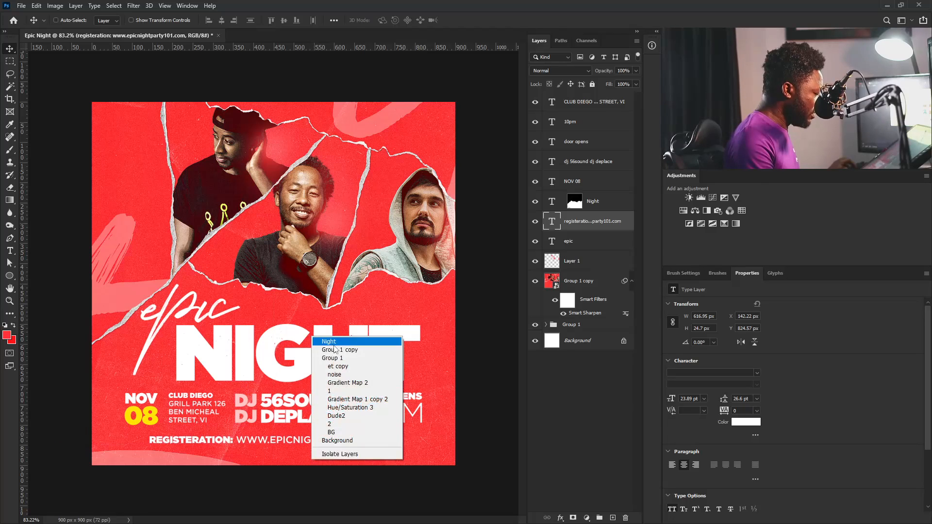
pyautogui.click(335, 342)
pyautogui.moveTo(551, 202); pyautogui.dragTo(552, 203)
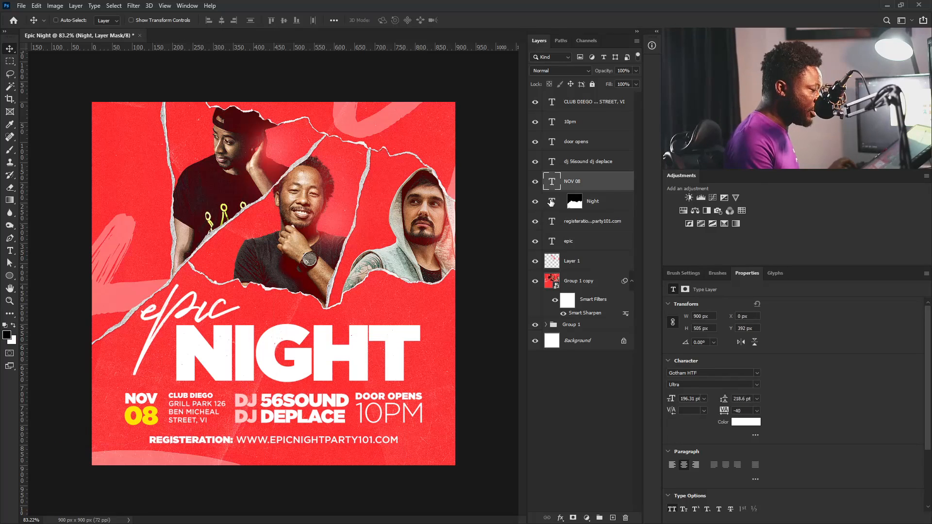
pyautogui.click(551, 203)
pyautogui.click(551, 201)
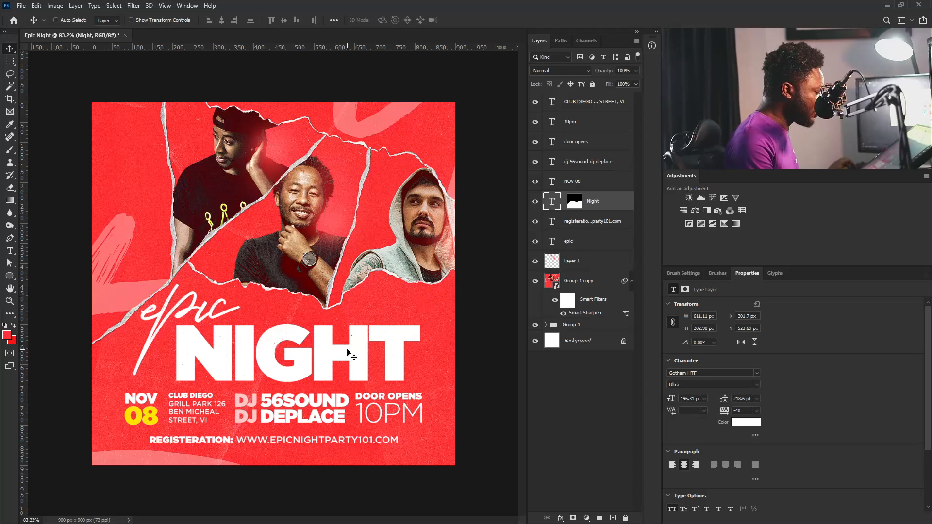
pyautogui.moveTo(352, 357); pyautogui.dragTo(349, 347)
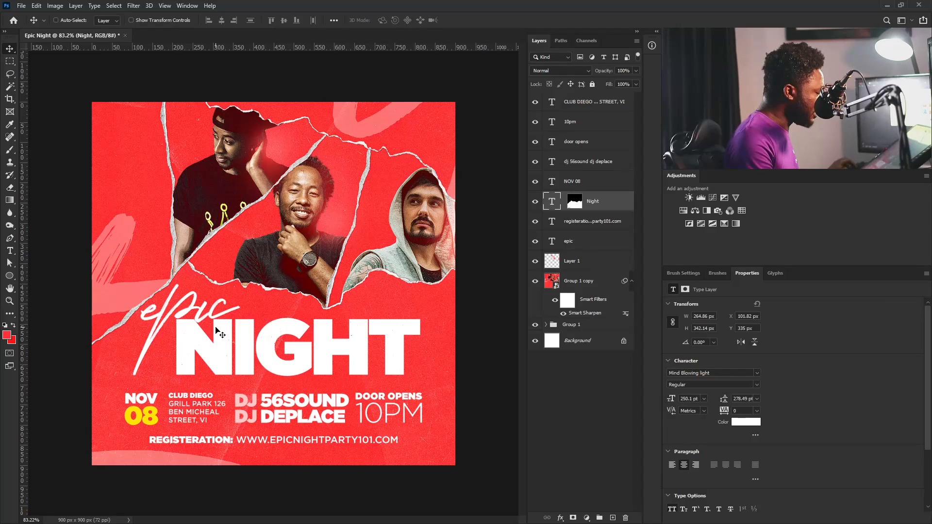
# Step: Move the epic text slightly up and right to about X 113.8, Y 323 px, keeping it against the top of NIGHT
pyautogui.click(572, 249)
pyautogui.moveTo(226, 311); pyautogui.dragTo(234, 306)
pyautogui.moveTo(234, 305); pyautogui.dragTo(228, 303)
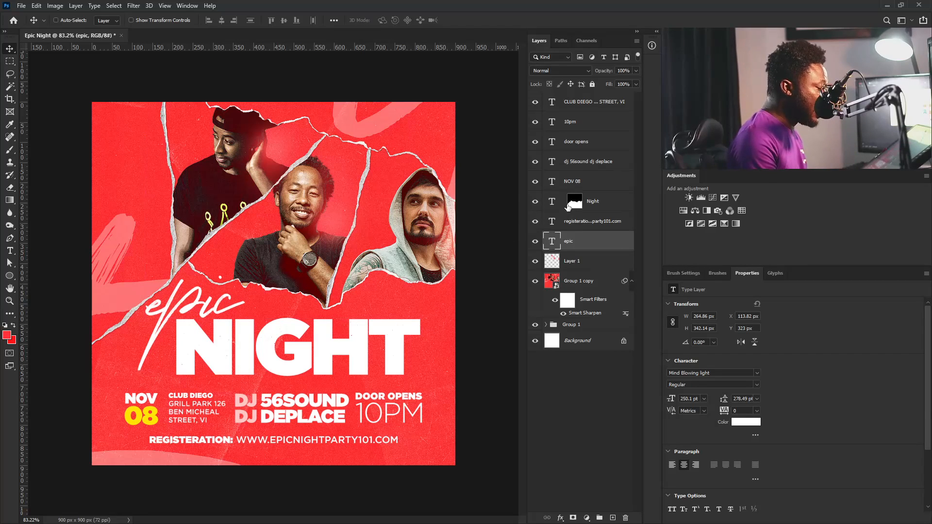
# Step: Adjust the position of the NIGHT mask so the letters stay fully uncovered, and link the mask back to the text
pyautogui.click(568, 207)
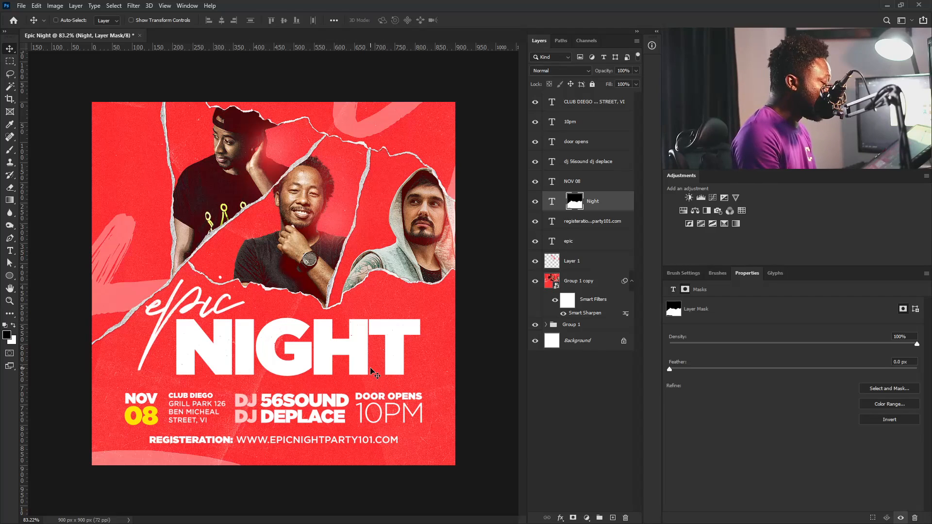
pyautogui.moveTo(350, 354); pyautogui.dragTo(351, 352)
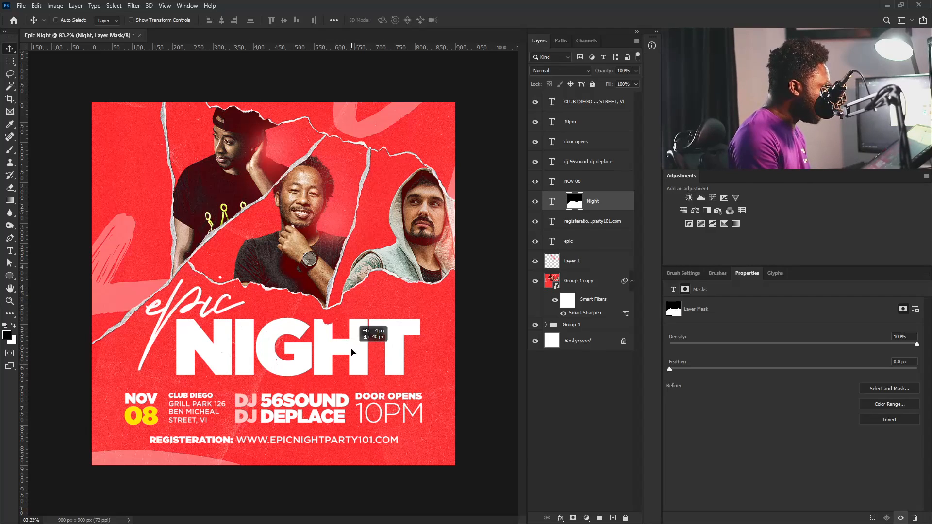
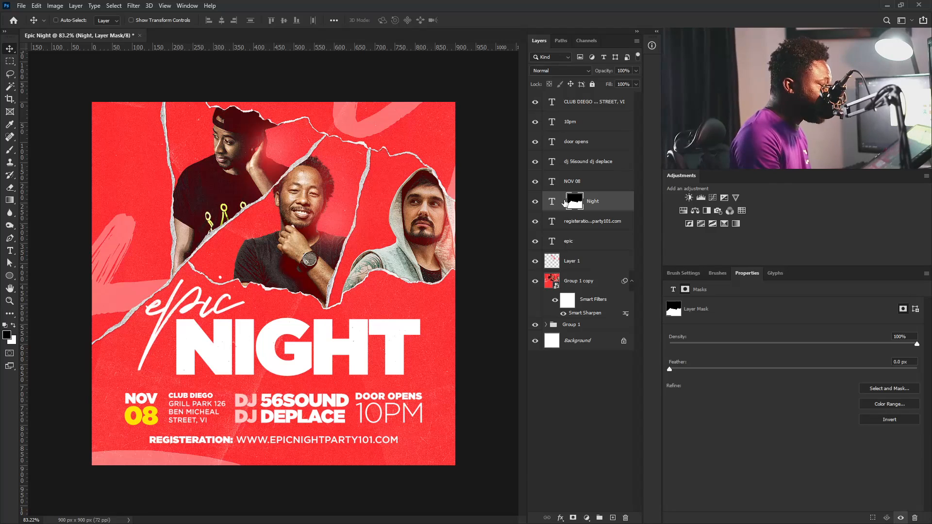
pyautogui.click(556, 203)
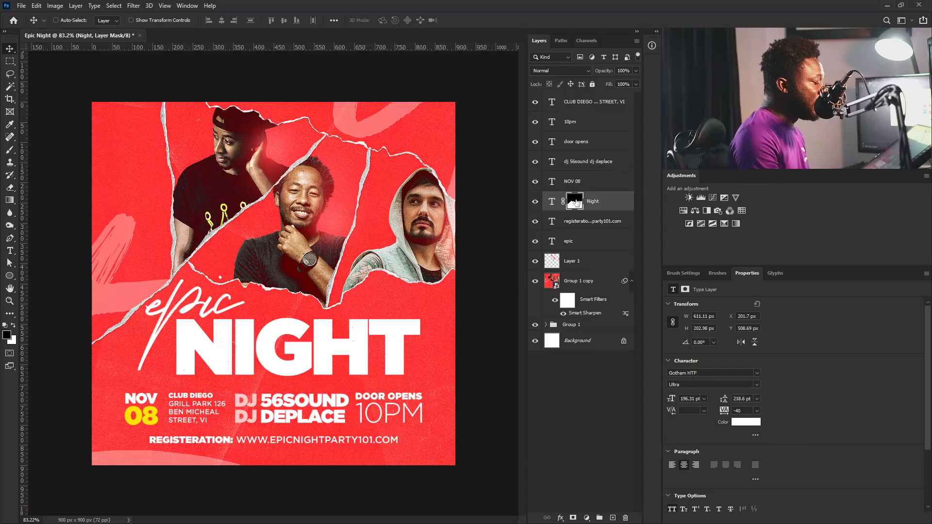
# Step: Paint a rough fade across the lower part of NIGHT on its mask with a textured 462 px brush, and set the brush angle to -108°
pyautogui.click(576, 203)
pyautogui.press('b')
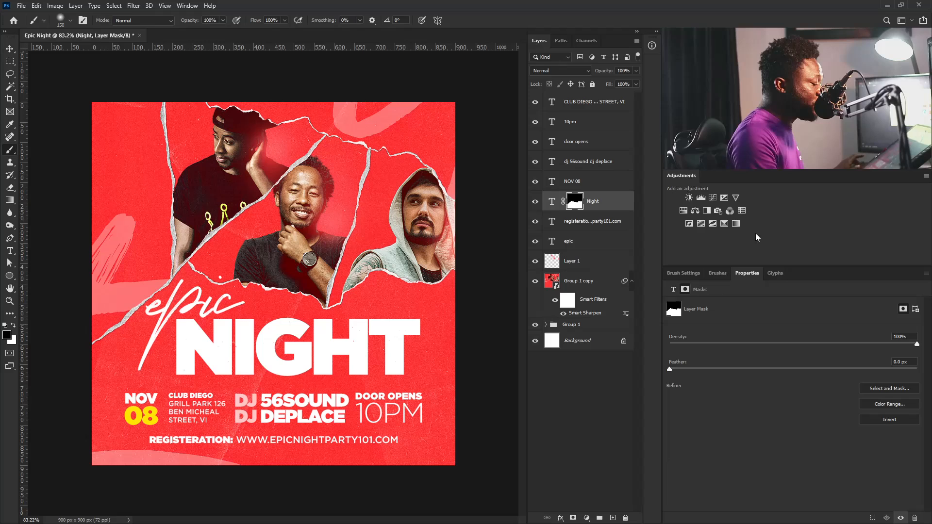
pyautogui.click(680, 272)
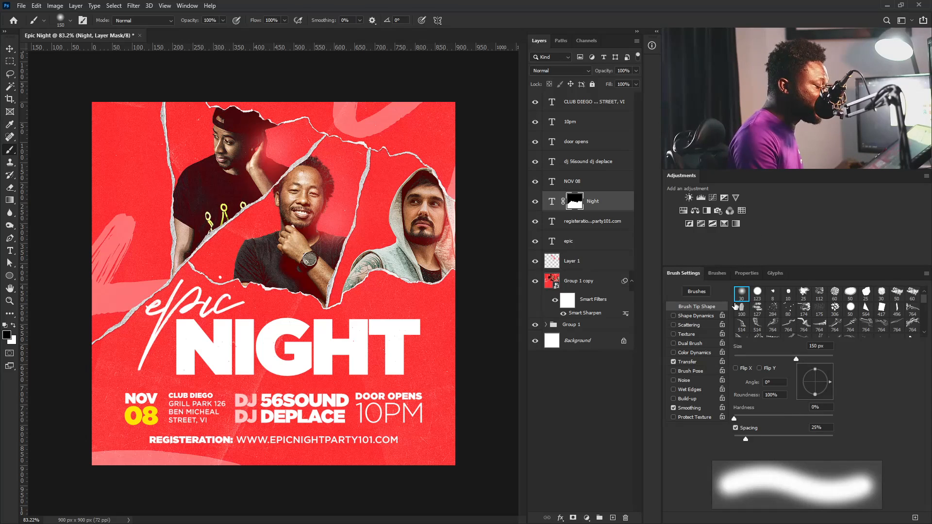
pyautogui.scroll(-8, 798, 307)
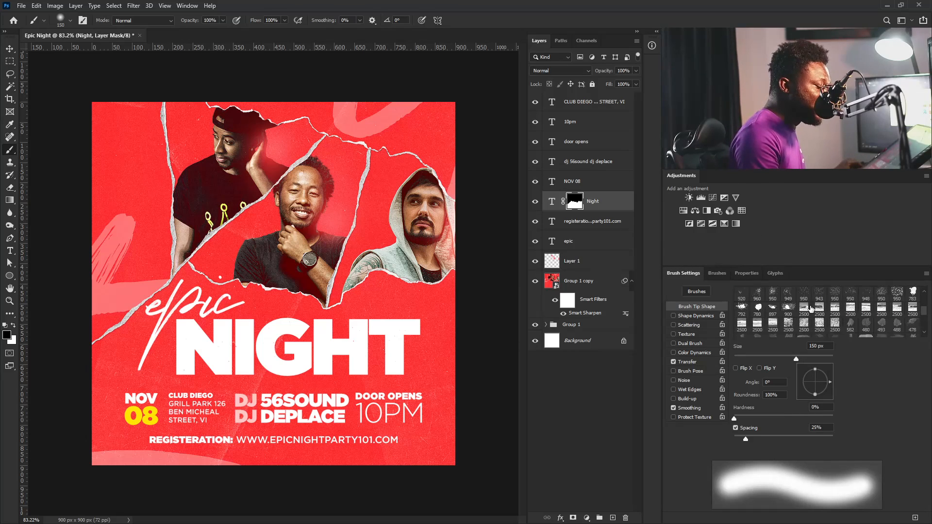
pyautogui.scroll(1, 871, 311)
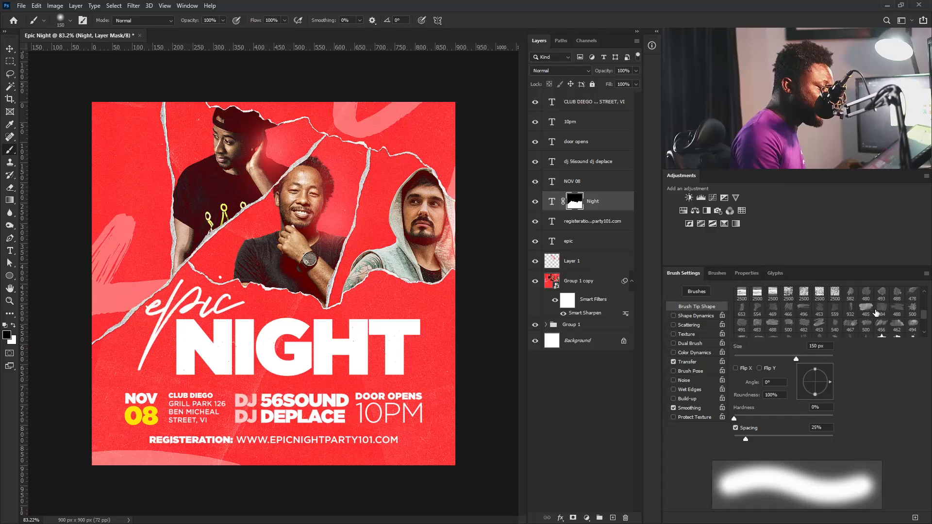
pyautogui.click(899, 323)
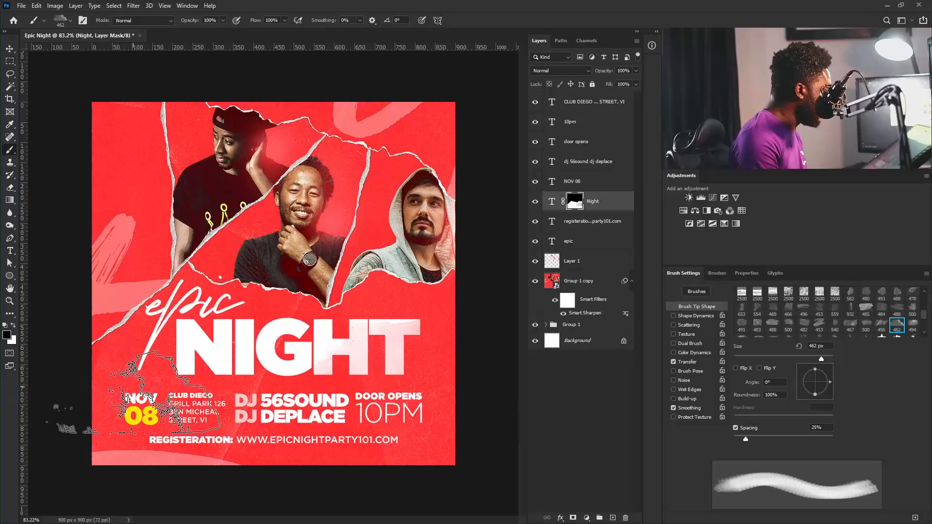
pyautogui.click(136, 371)
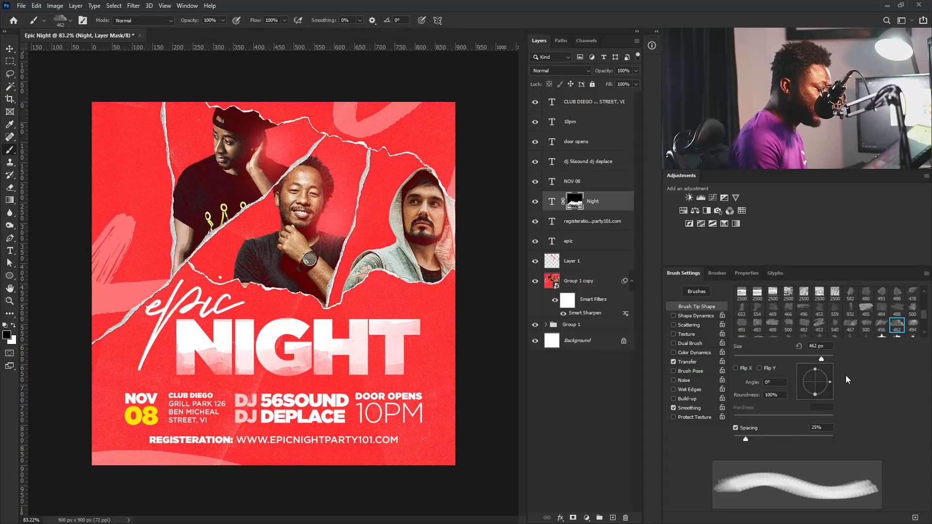
pyautogui.moveTo(830, 379); pyautogui.dragTo(806, 415)
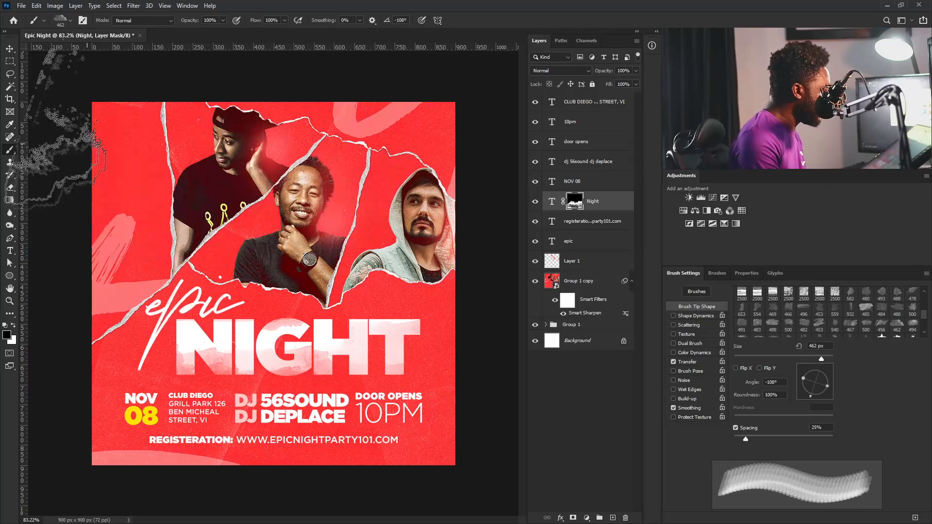
pyautogui.press('v')
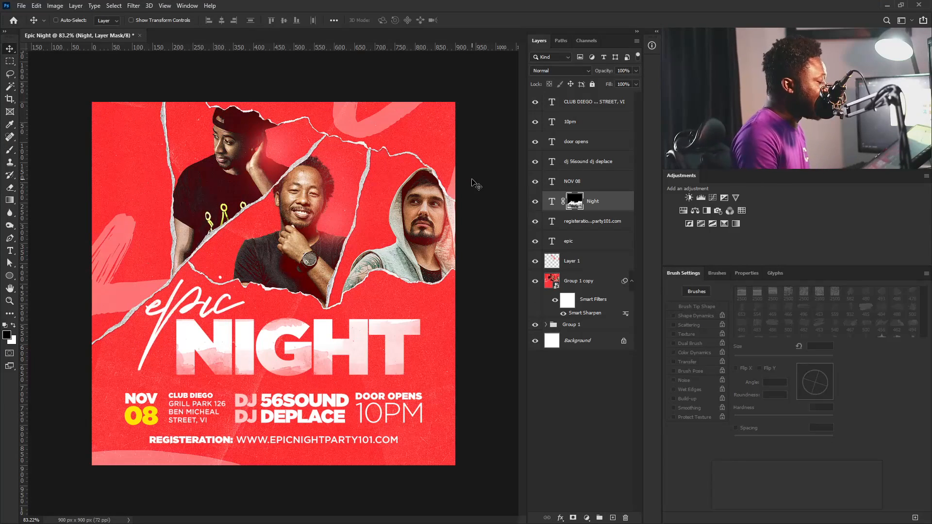